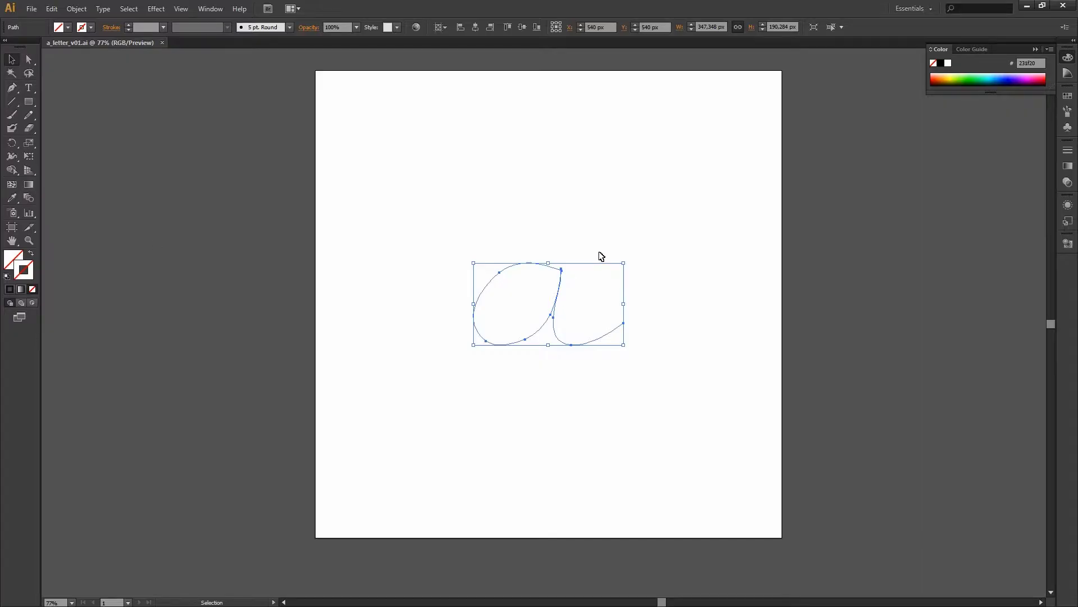
Select the cursive 'a' path in a_letter_v01.ai and copy it to the clipboard.
{"action": "left_click_drag", "start_coordinate": [447, 205], "coordinate": [699, 388]}
{"action": "left_click", "coordinate": [700, 386]}
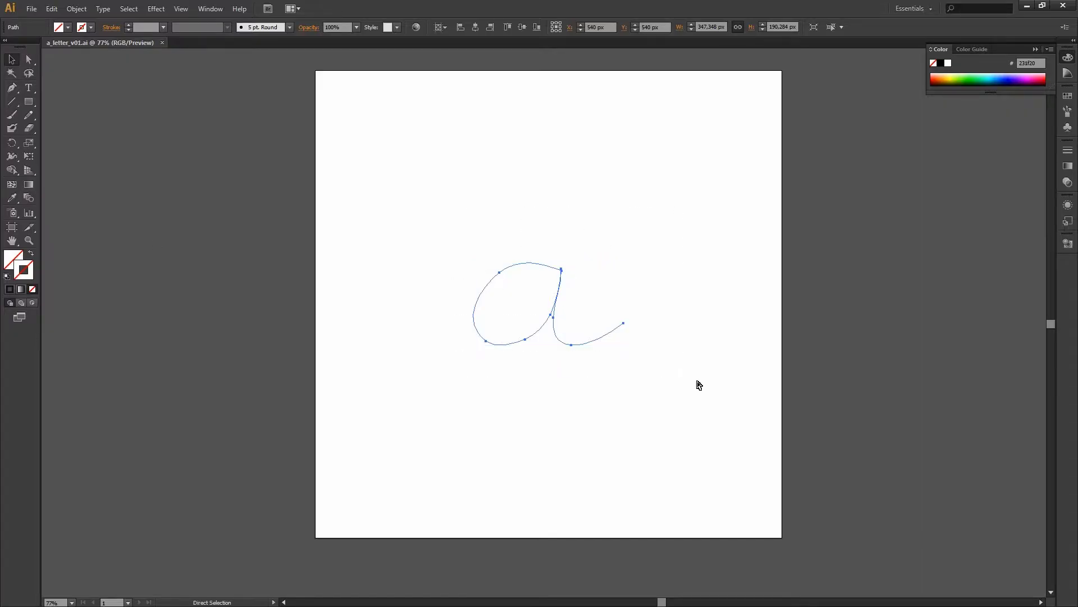
{"action": "key", "text": "ctrl+a"}
{"action": "left_click", "coordinate": [674, 374]}
{"action": "key", "text": "ctrl+a"}
{"action": "key", "text": "ctrl+c"}
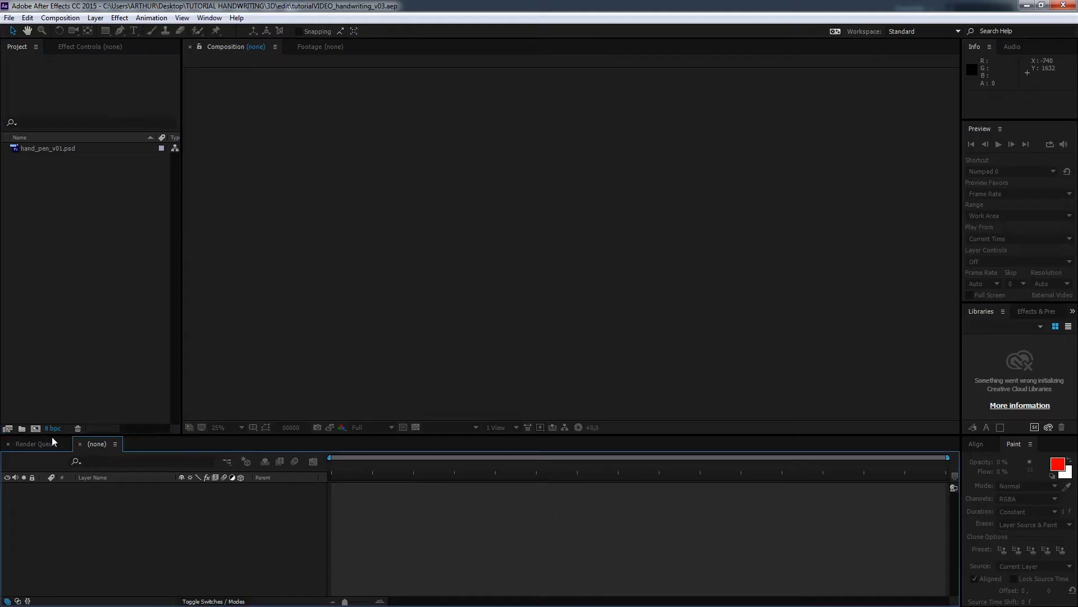
Create a new 1920×1080 composition, Comp 1, and add Shape Layer 1 to it.
{"action": "left_click", "coordinate": [35, 429]}
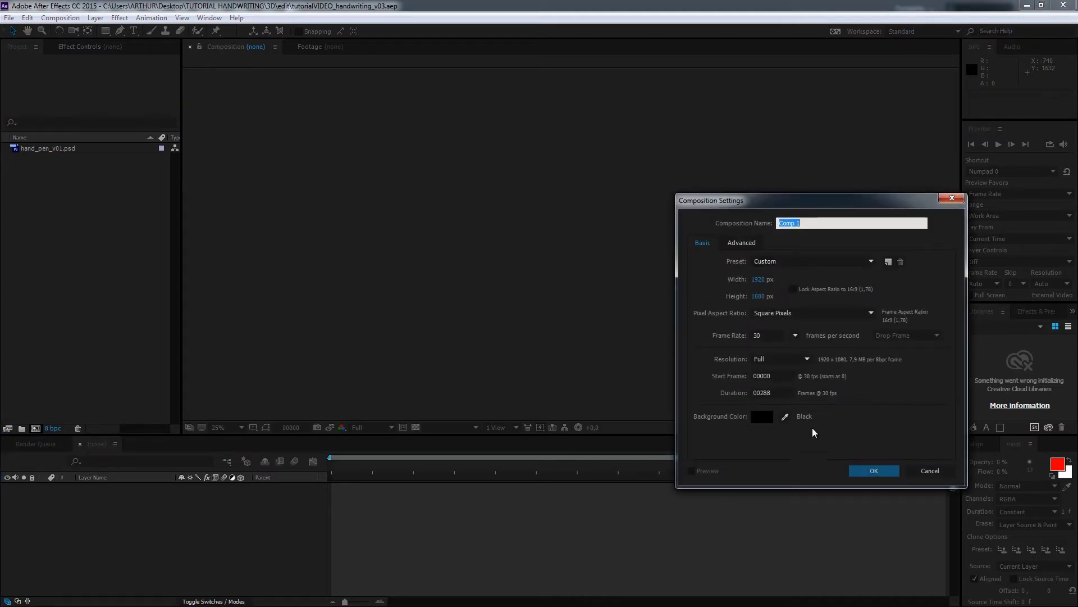
{"action": "left_click", "coordinate": [874, 471]}
{"action": "right_click", "coordinate": [177, 505]}
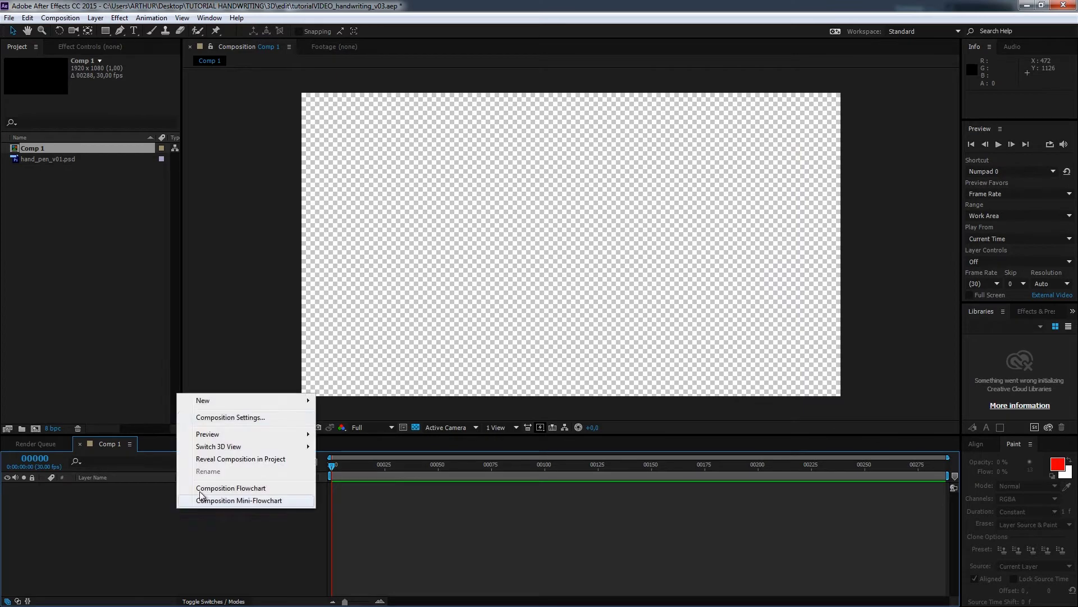
{"action": "mouse_move", "coordinate": [272, 401]}
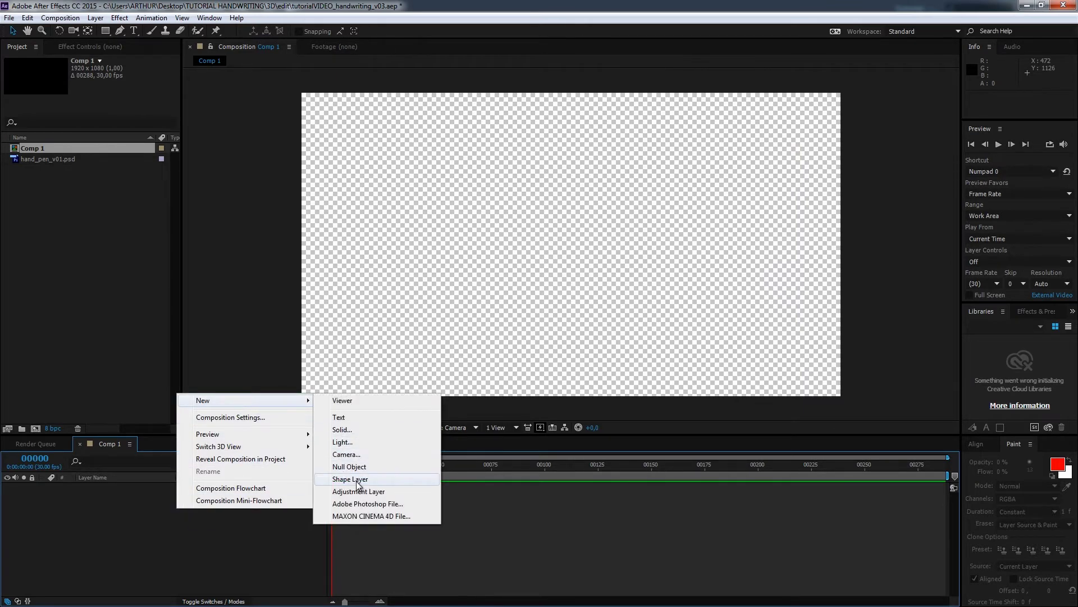
{"action": "left_click", "coordinate": [354, 479]}
{"action": "left_click", "coordinate": [43, 494]}
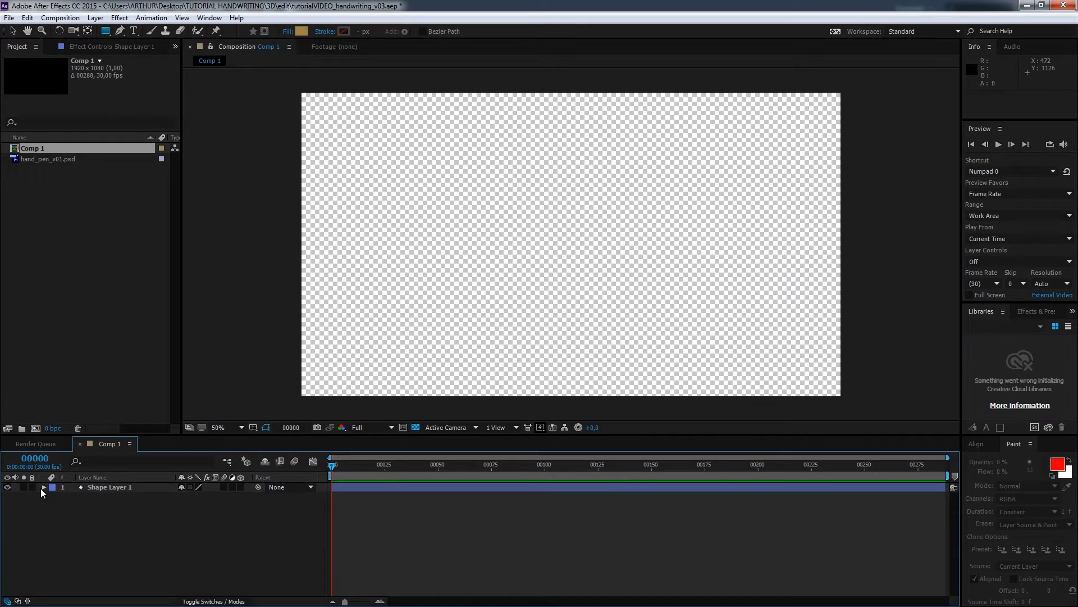
Add Path 1 to Shape Layer 1 and paste the copied 'a' into its Path property.
{"action": "left_click", "coordinate": [44, 488]}
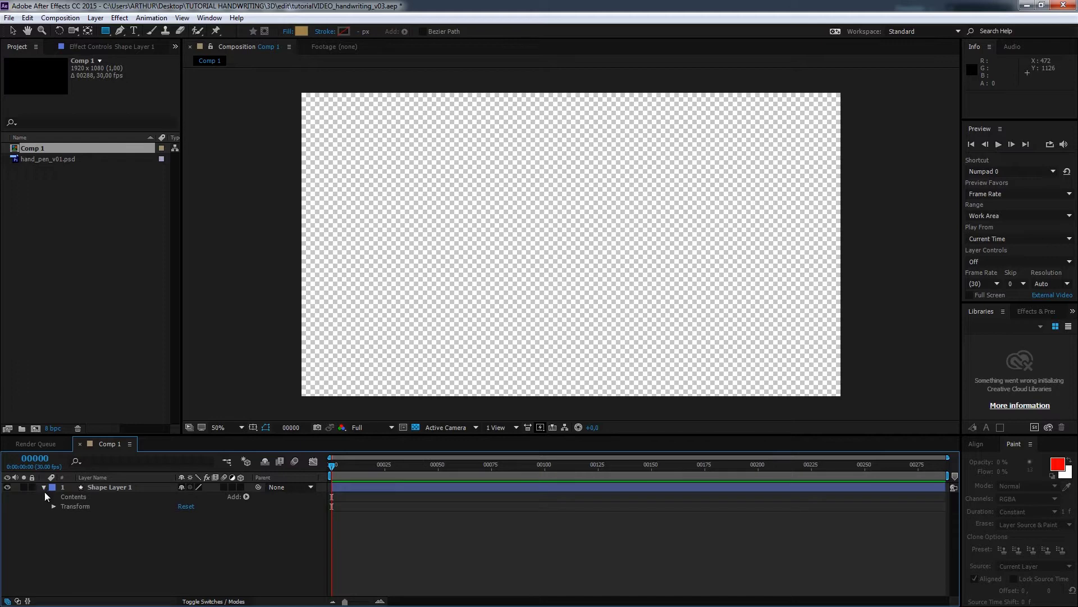
{"action": "left_click", "coordinate": [246, 497]}
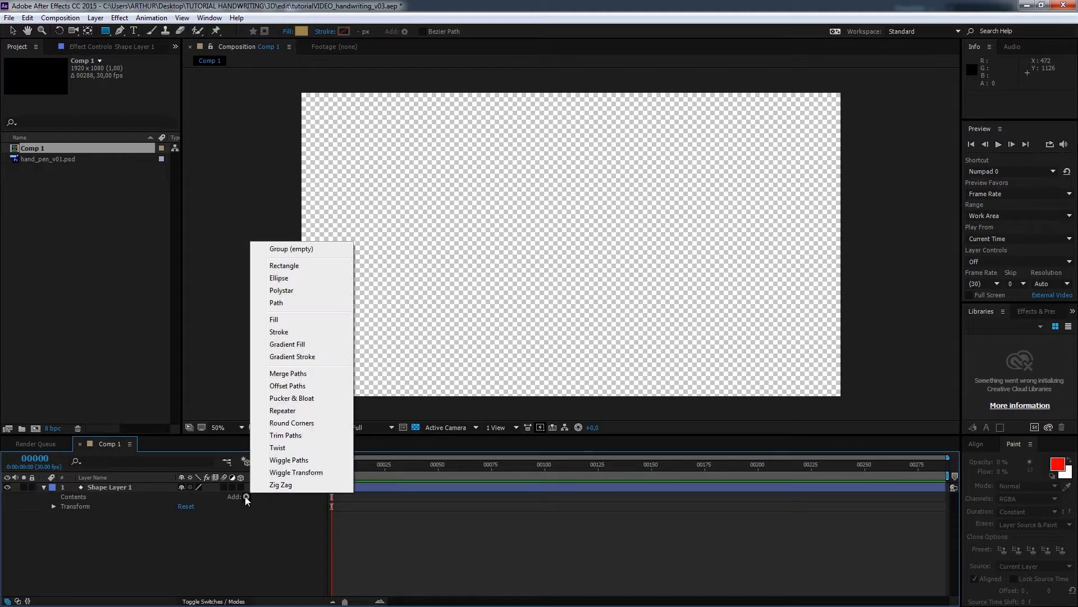
{"action": "left_click", "coordinate": [311, 303]}
{"action": "left_click", "coordinate": [63, 506]}
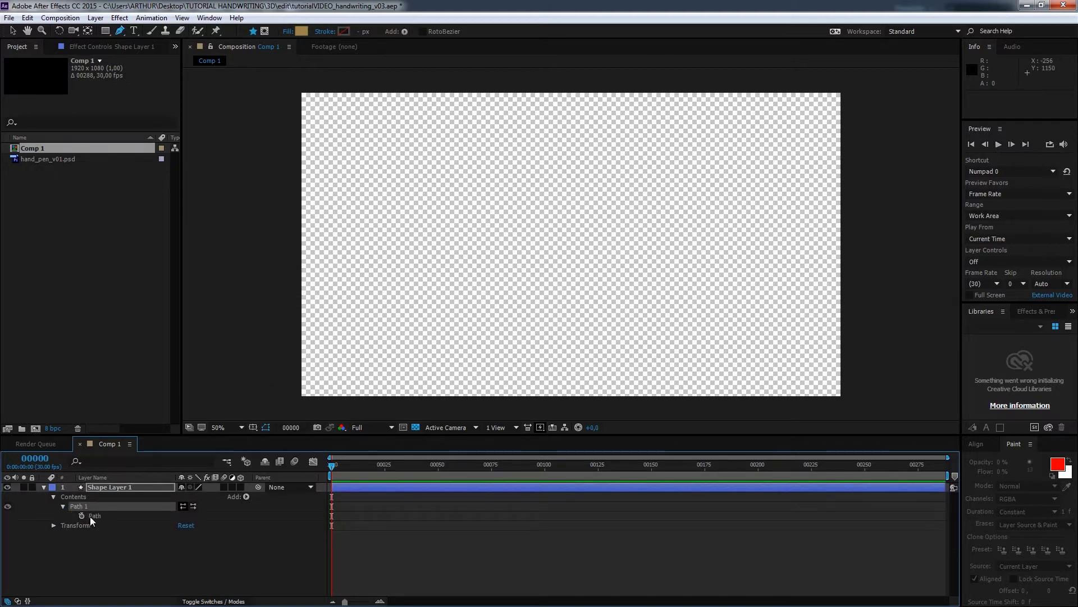
{"action": "left_click", "coordinate": [92, 515]}
{"action": "key", "text": "ctrl+v"}
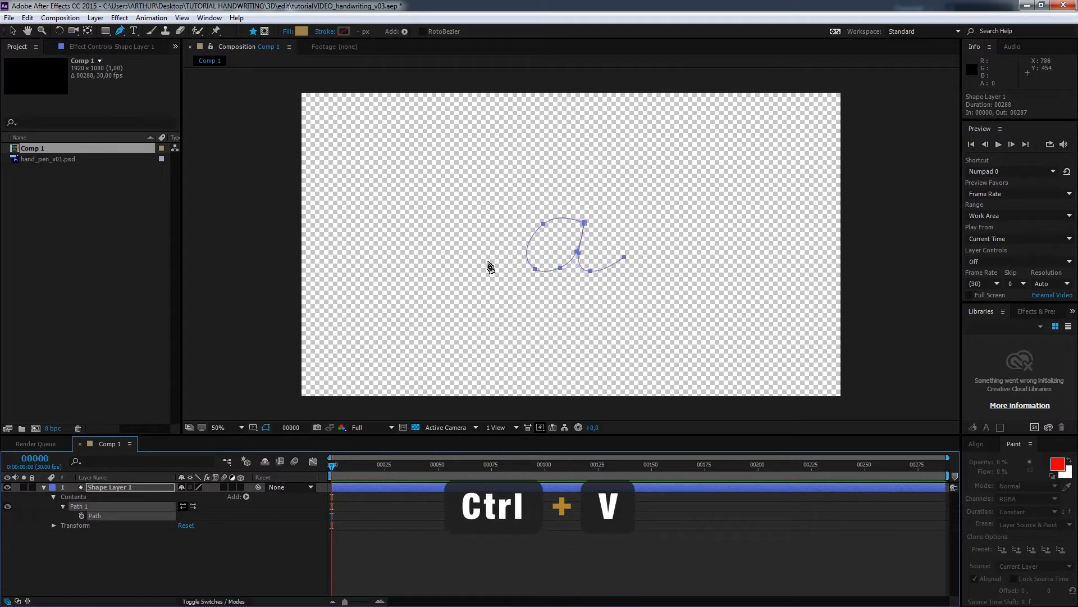
{"action": "key", "text": "v"}
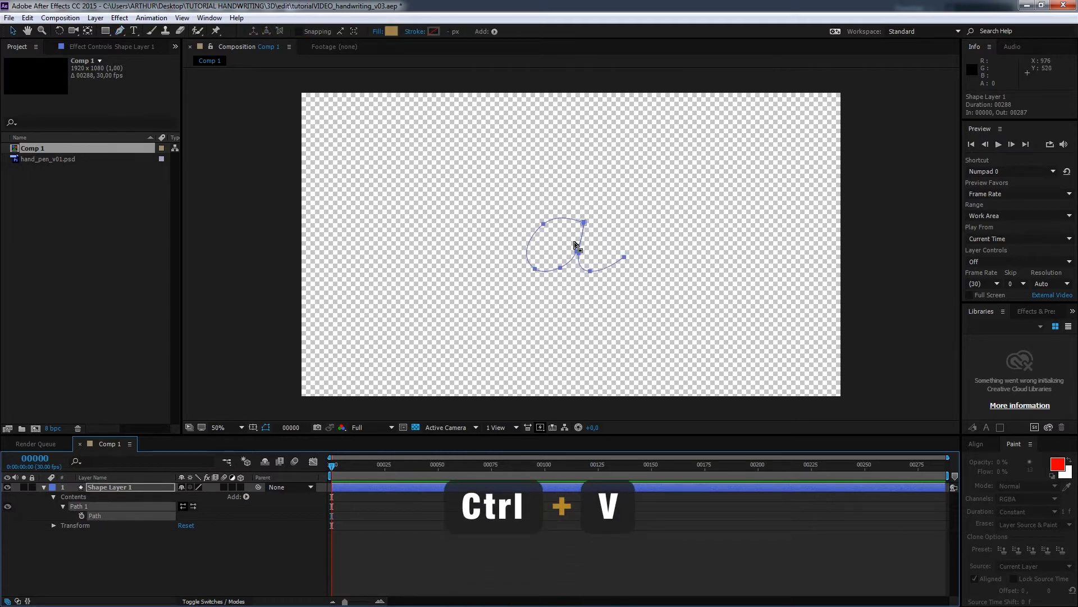
Add Stroke 1 to the shape layer with width 21 and black colour.
{"action": "left_click", "coordinate": [247, 497]}
{"action": "left_click", "coordinate": [279, 332]}
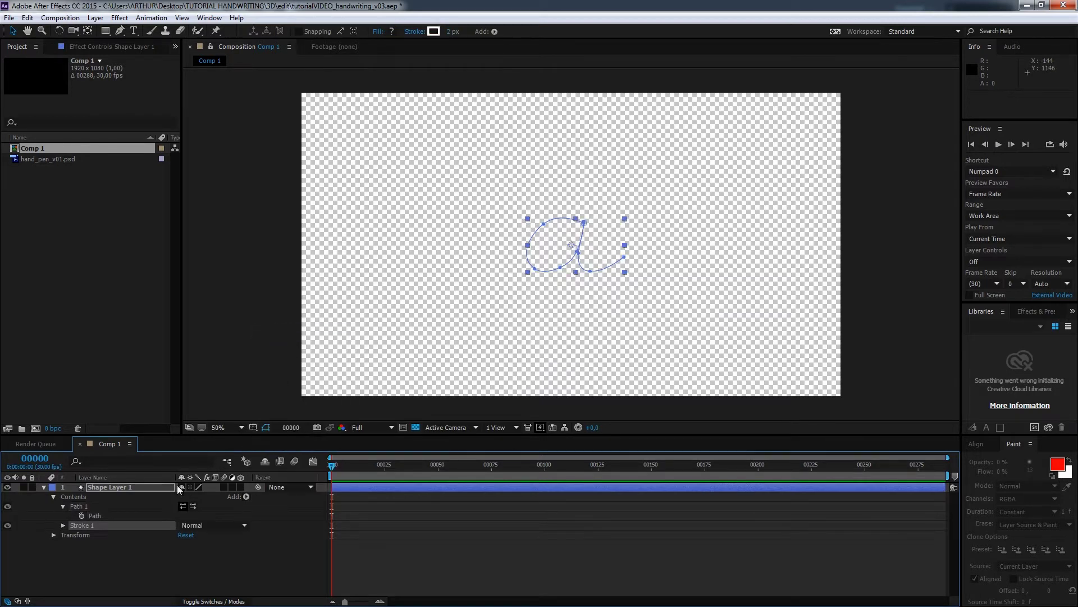
{"action": "left_click", "coordinate": [62, 525]}
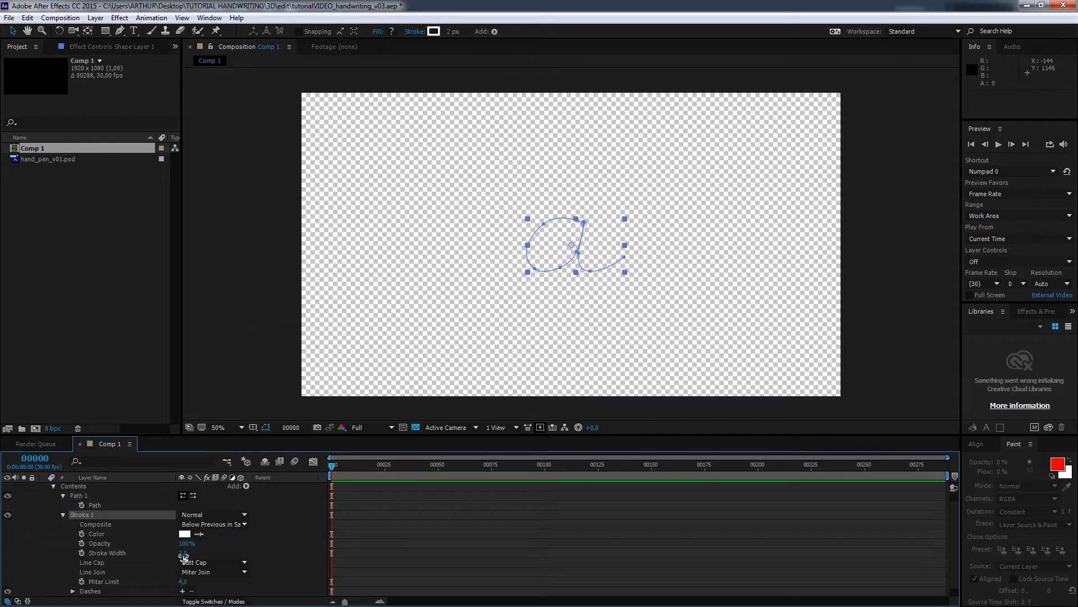
{"action": "left_click_drag", "start_coordinate": [183, 553], "coordinate": [194, 558]}
{"action": "left_click", "coordinate": [184, 534]}
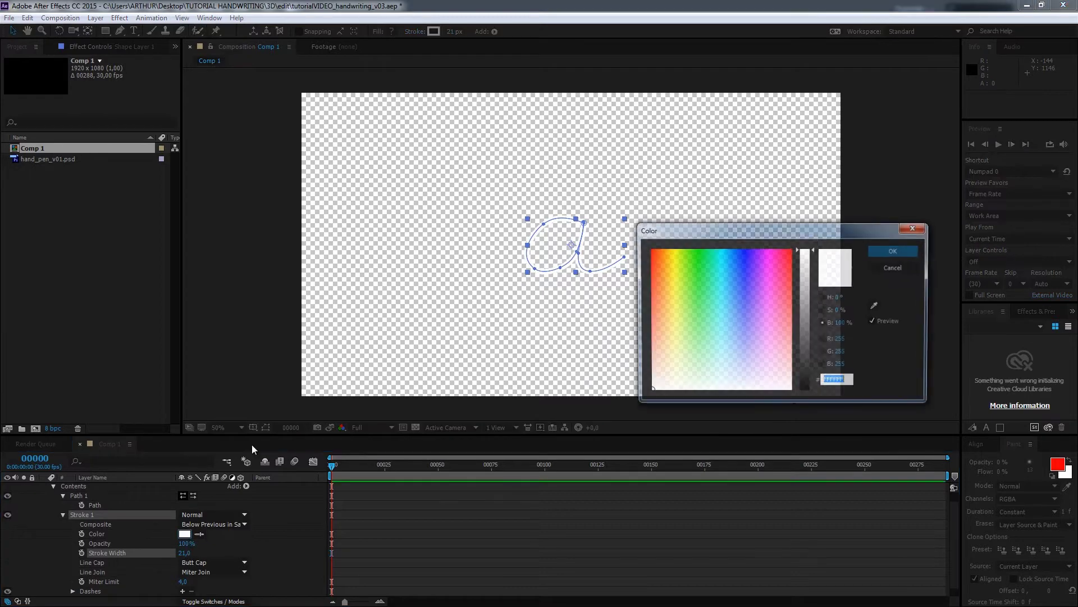
{"action": "left_click_drag", "start_coordinate": [802, 383], "coordinate": [812, 405]}
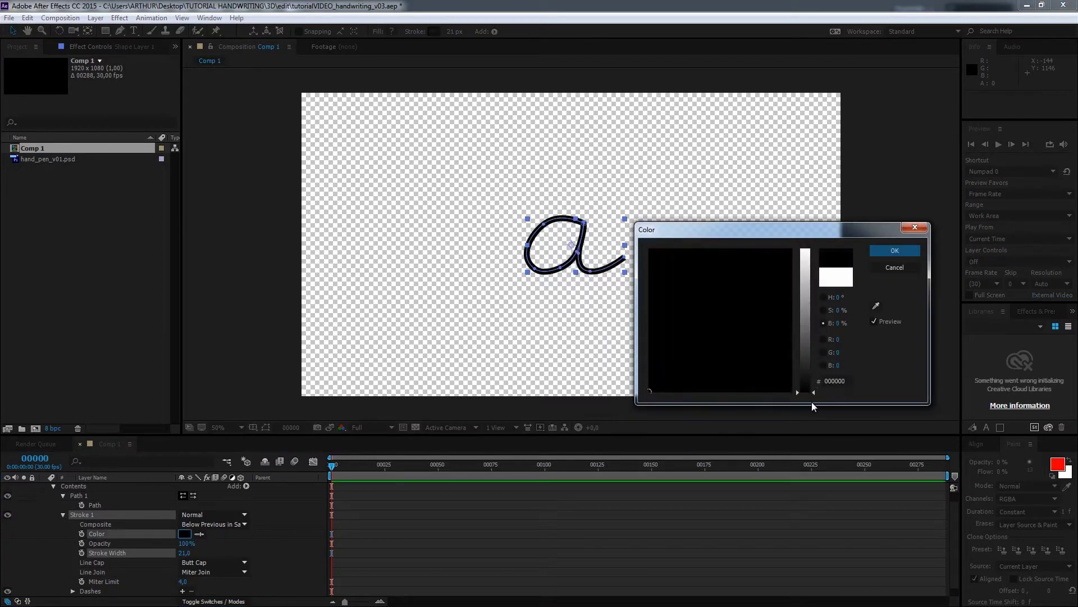
{"action": "left_click", "coordinate": [895, 250]}
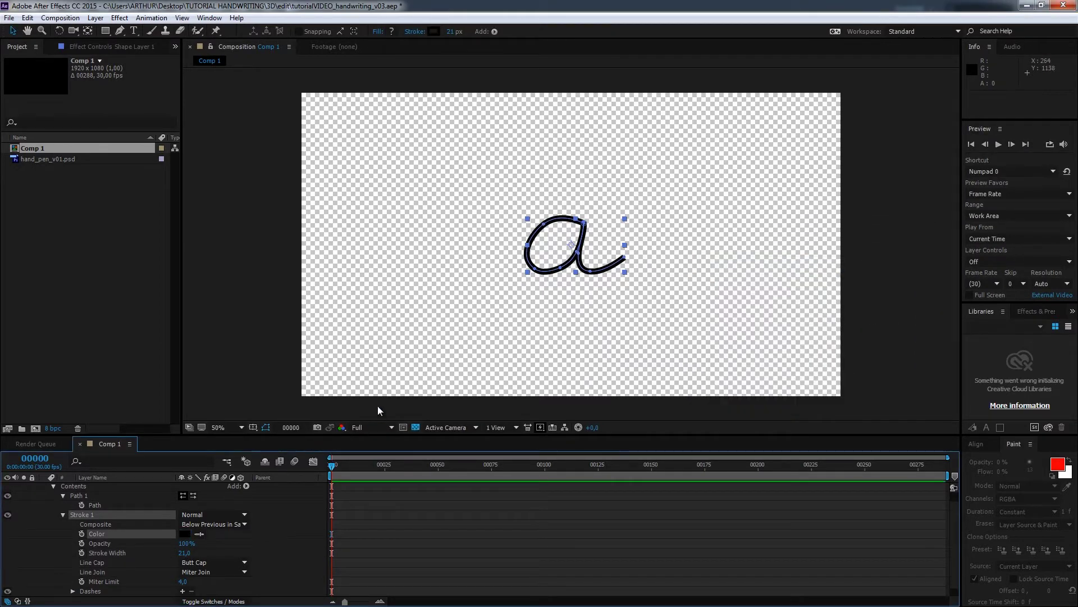
Set the stroke's Line Cap to Round Cap.
{"action": "left_click", "coordinate": [222, 564]}
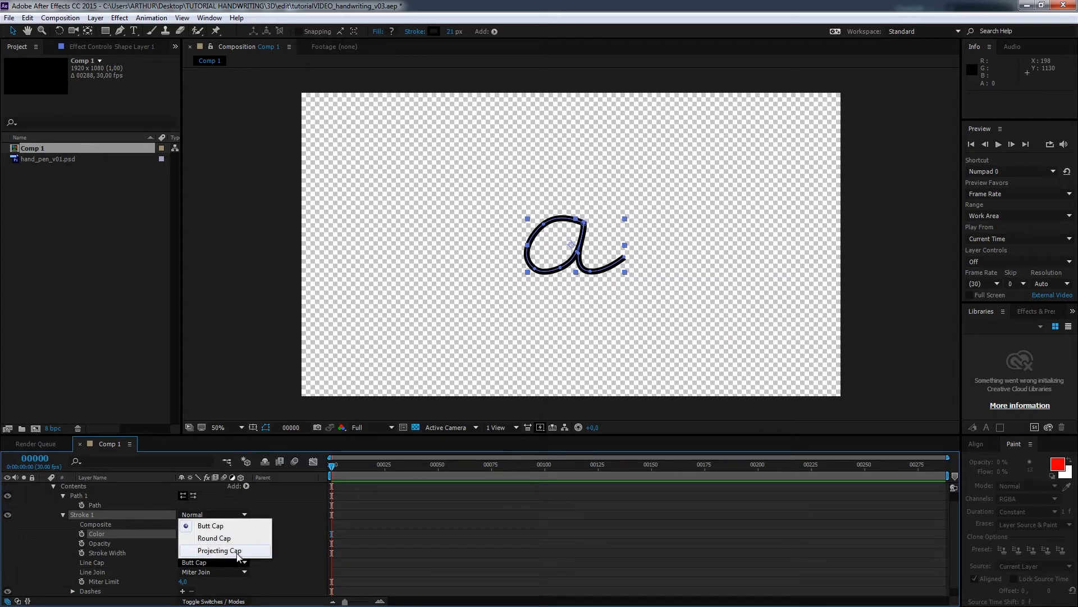
{"action": "left_click", "coordinate": [237, 539]}
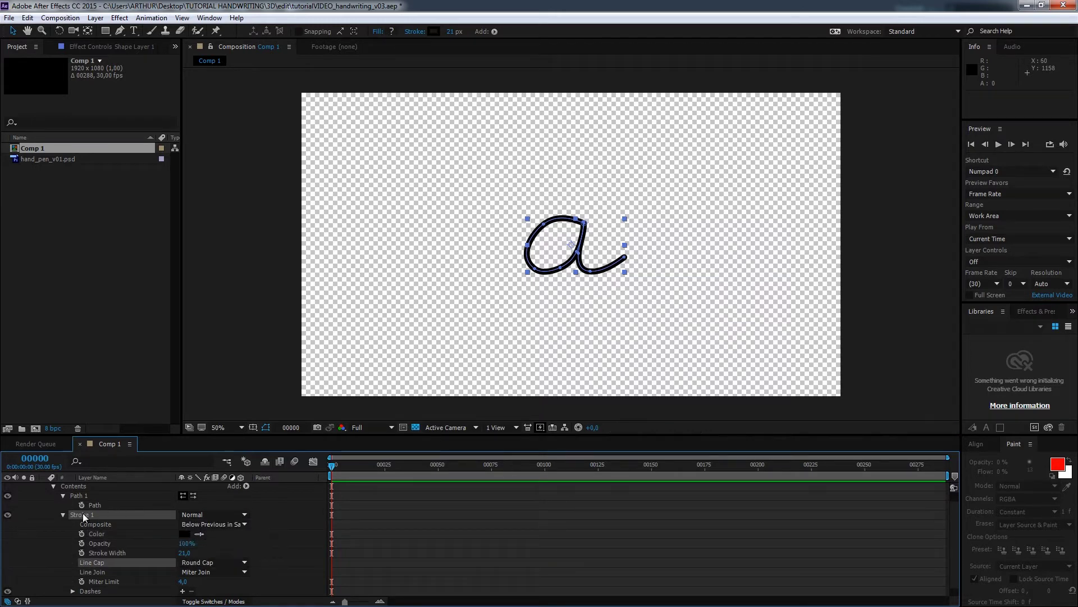
{"action": "left_click", "coordinate": [62, 516]}
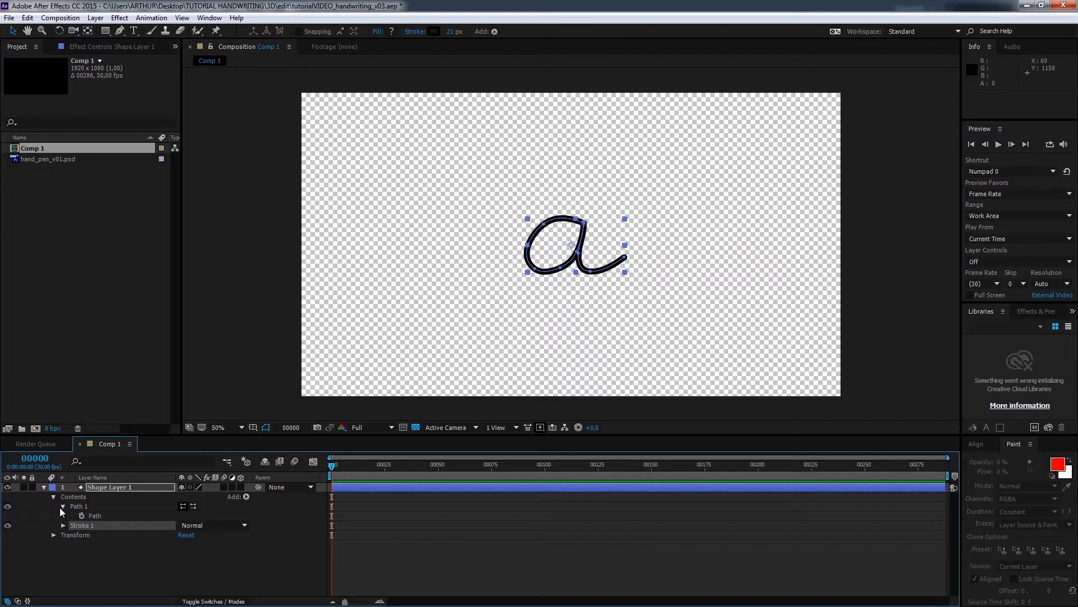
Add Trim Paths 1 to Shape Layer 1 and keyframe End at 0% on frame 0.
{"action": "left_click", "coordinate": [116, 507]}
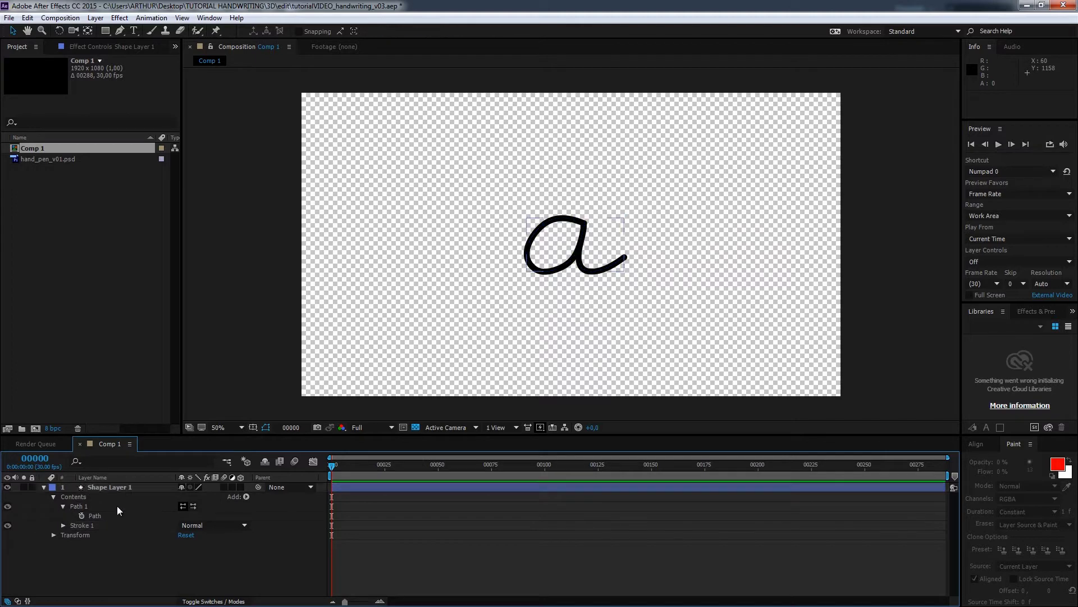
{"action": "left_click", "coordinate": [246, 497]}
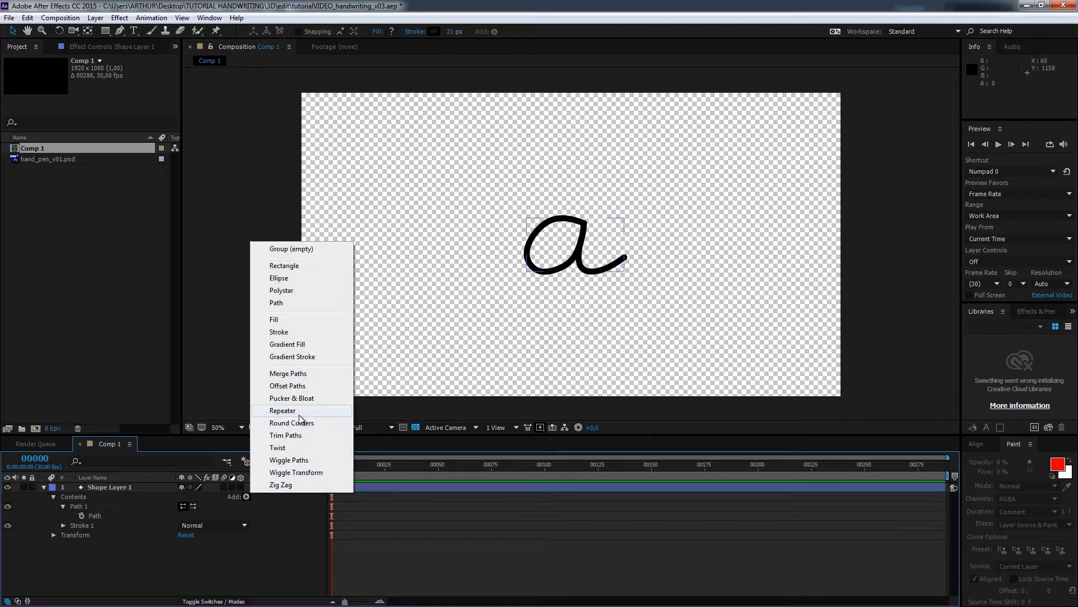
{"action": "left_click", "coordinate": [306, 435]}
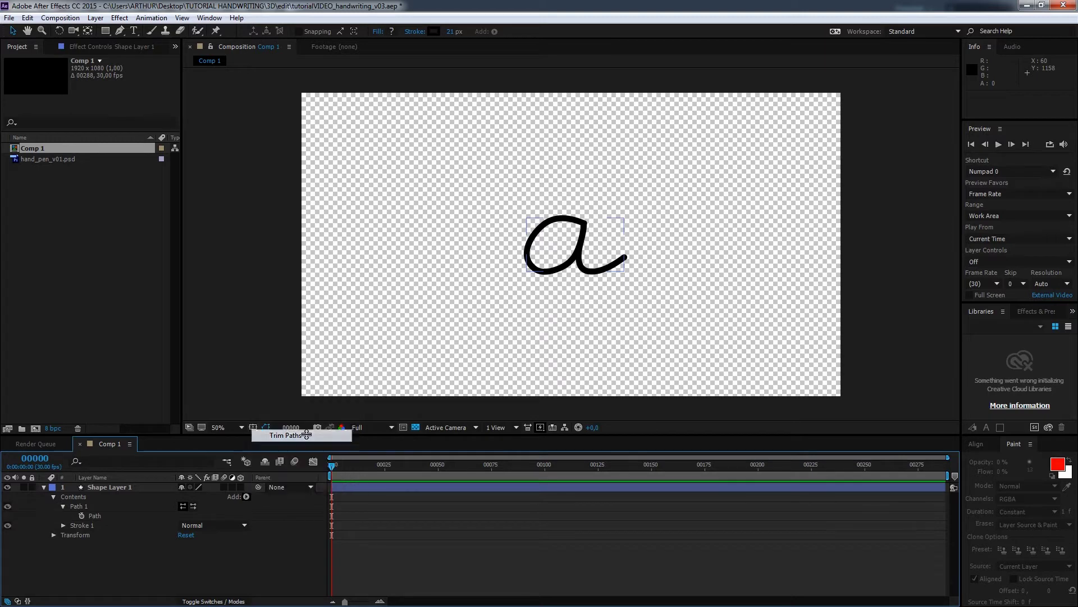
{"action": "left_click", "coordinate": [58, 528]}
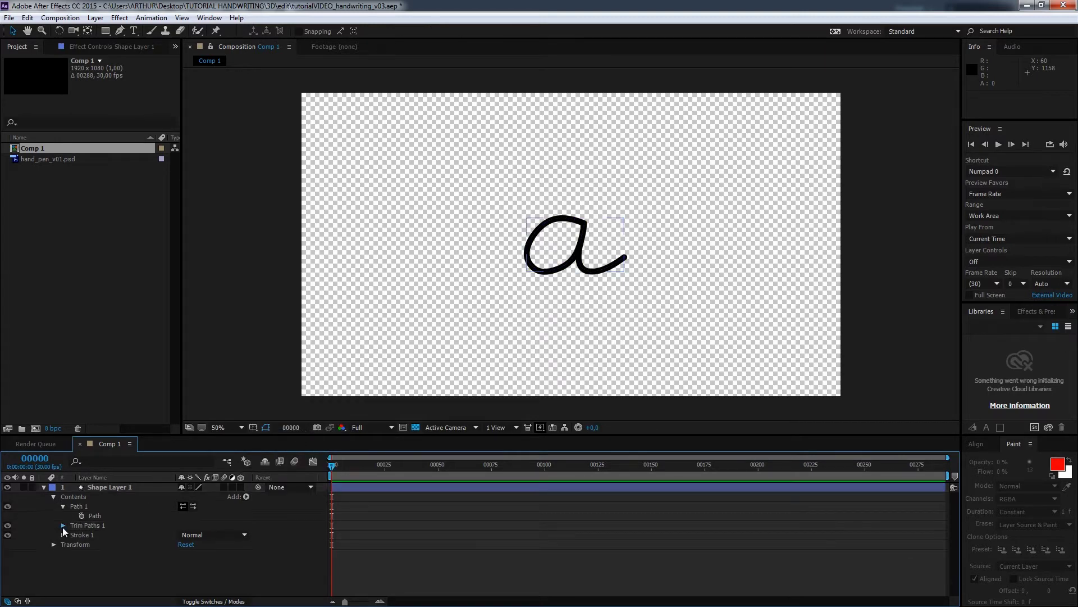
{"action": "left_click", "coordinate": [63, 525]}
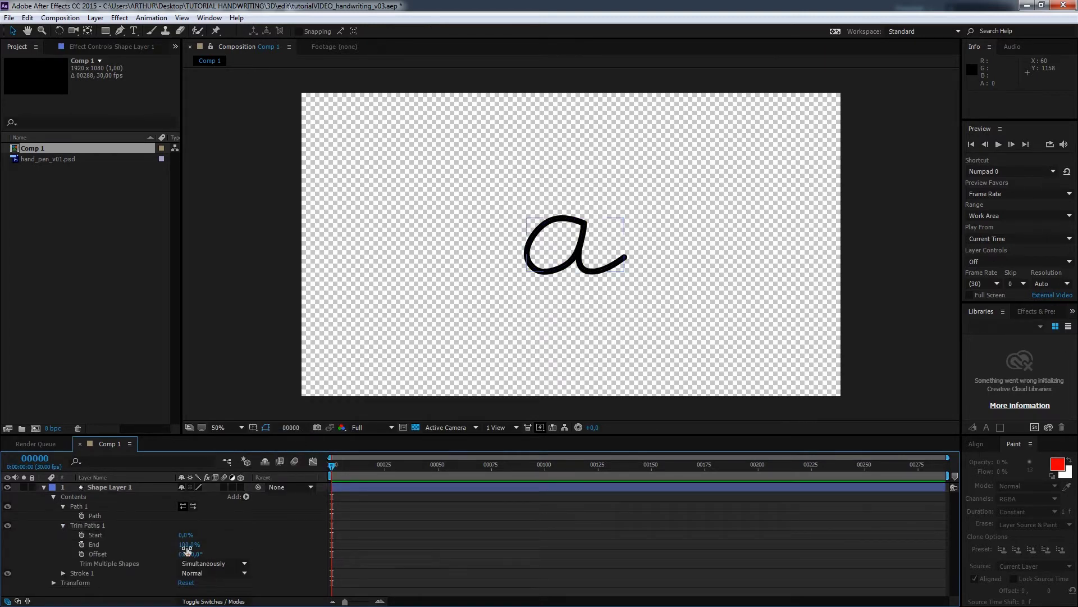
{"action": "mouse_move", "coordinate": [187, 548]}
{"action": "left_mouse_down"}
{"action": "mouse_move", "coordinate": [123, 539]}
{"action": "mouse_move", "coordinate": [217, 533]}
{"action": "mouse_move", "coordinate": [148, 534]}
{"action": "left_mouse_up"}
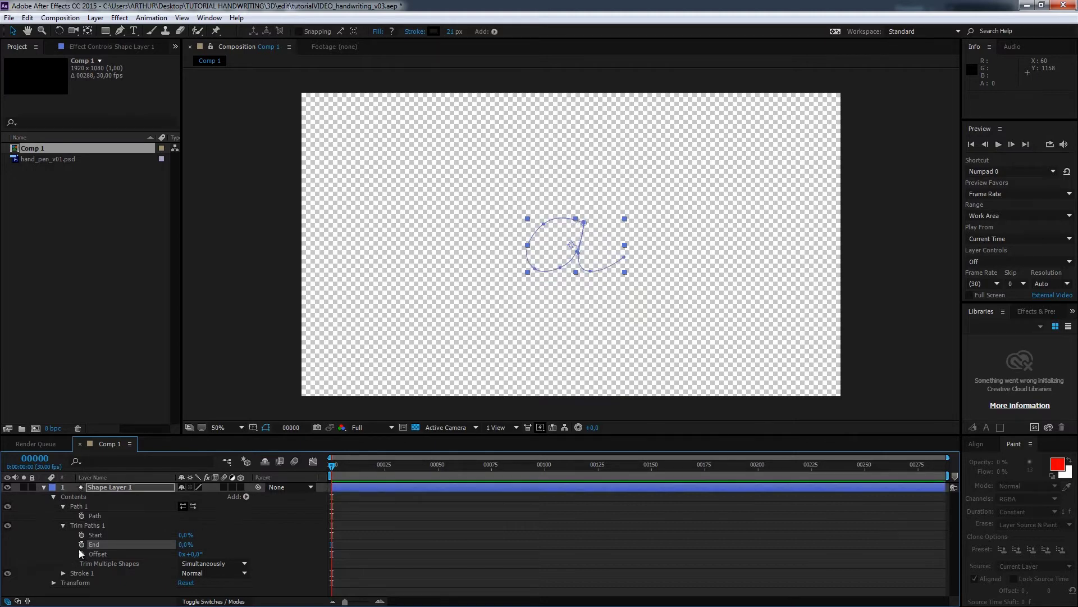
{"action": "left_click", "coordinate": [81, 545]}
Keyframe Trim Paths End at 100% on frame 30, then preview the write-on.
{"action": "left_click_drag", "start_coordinate": [385, 473], "coordinate": [395, 473]}
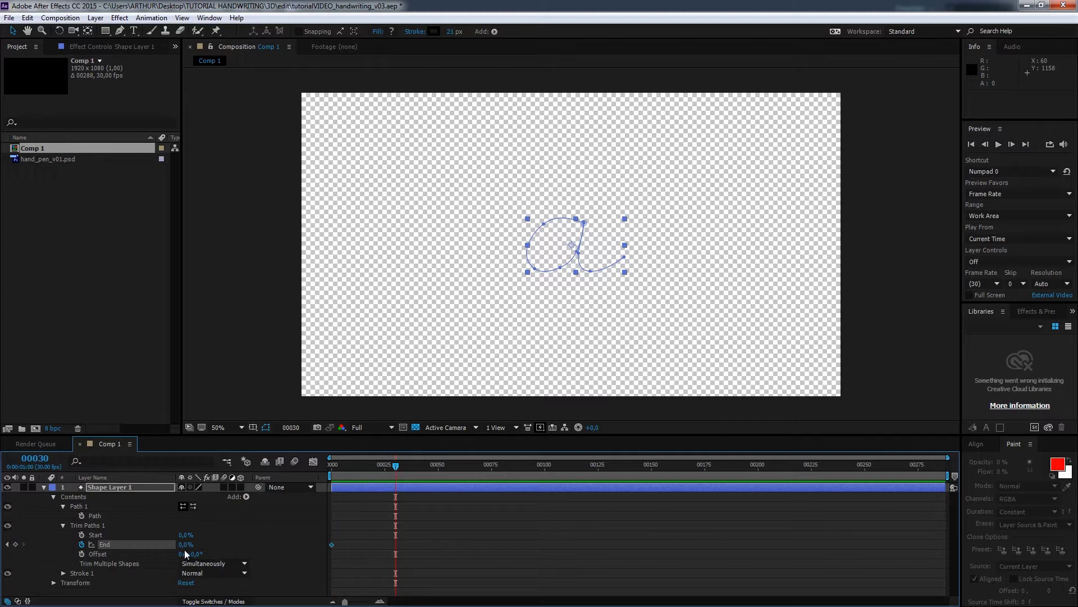
{"action": "left_click_drag", "start_coordinate": [184, 546], "coordinate": [292, 544]}
{"action": "left_click_drag", "start_coordinate": [396, 465], "coordinate": [283, 464]}
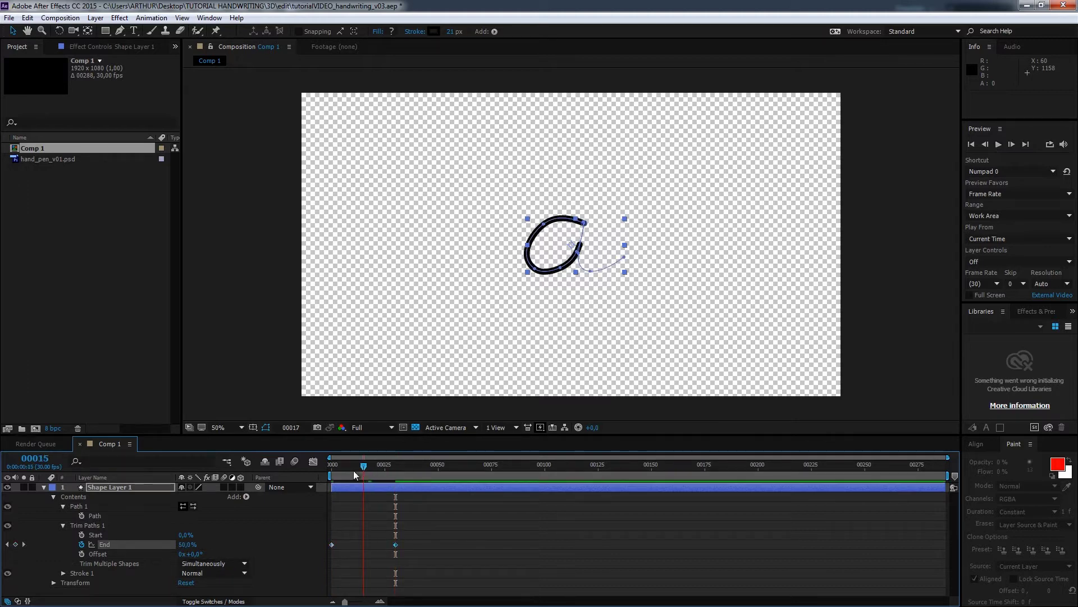
{"action": "key", "text": "space"}
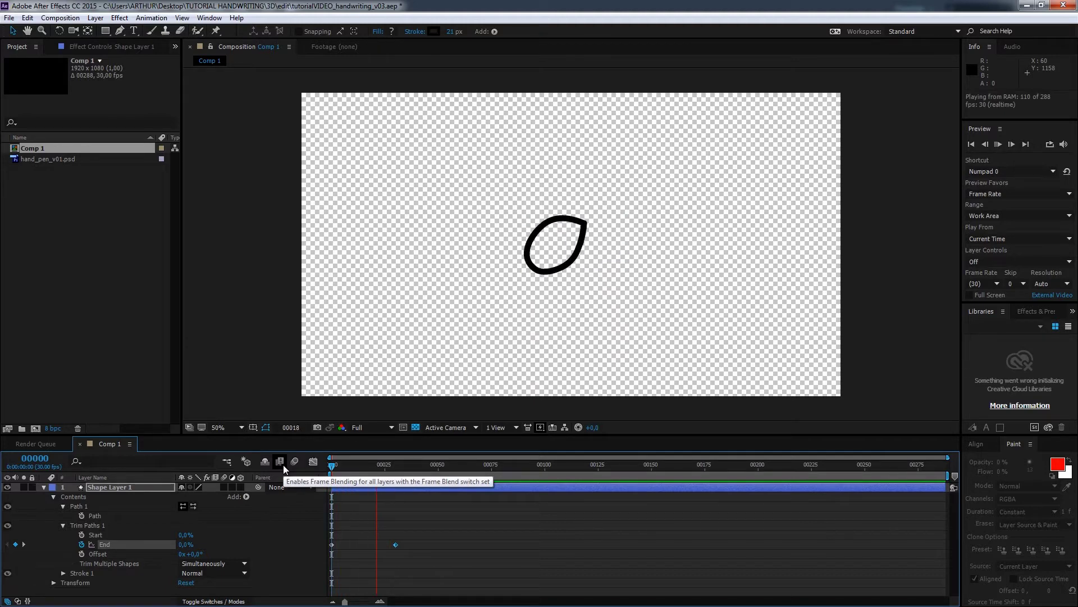
{"action": "key", "text": "space"}
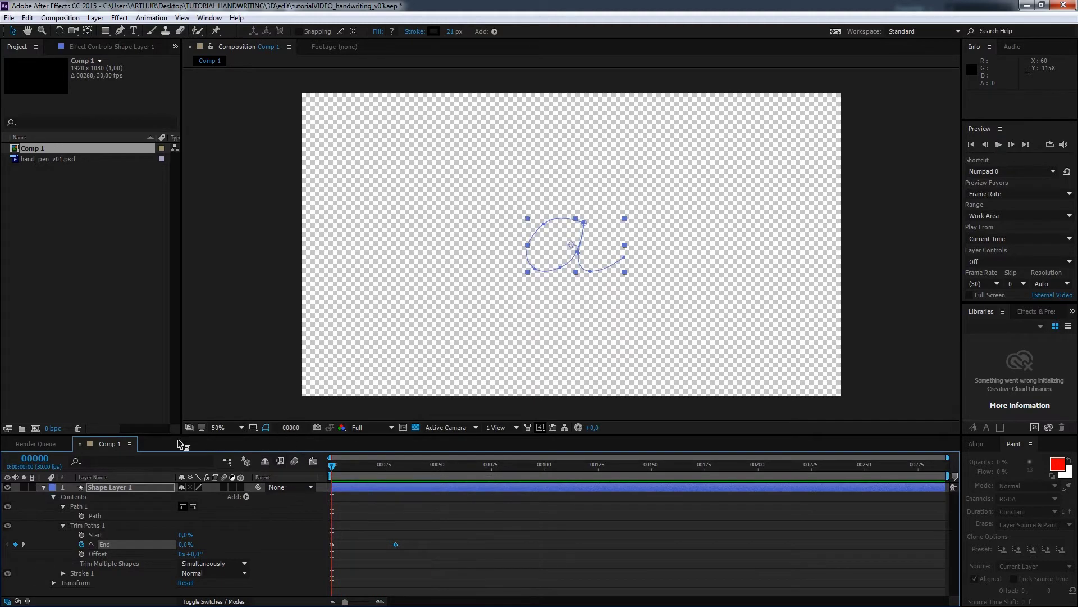
Add the hand_pen_v01.psd footage to Comp 1 at frame 29.
{"action": "left_click", "coordinate": [43, 488]}
{"action": "left_click_drag", "start_coordinate": [354, 478], "coordinate": [394, 473]}
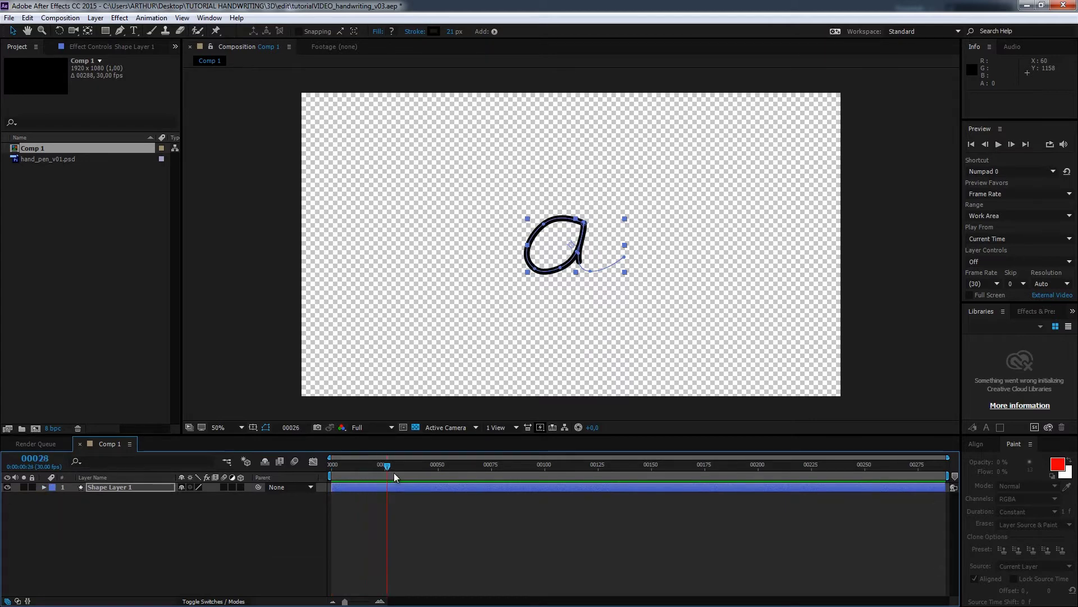
{"action": "left_click", "coordinate": [61, 159]}
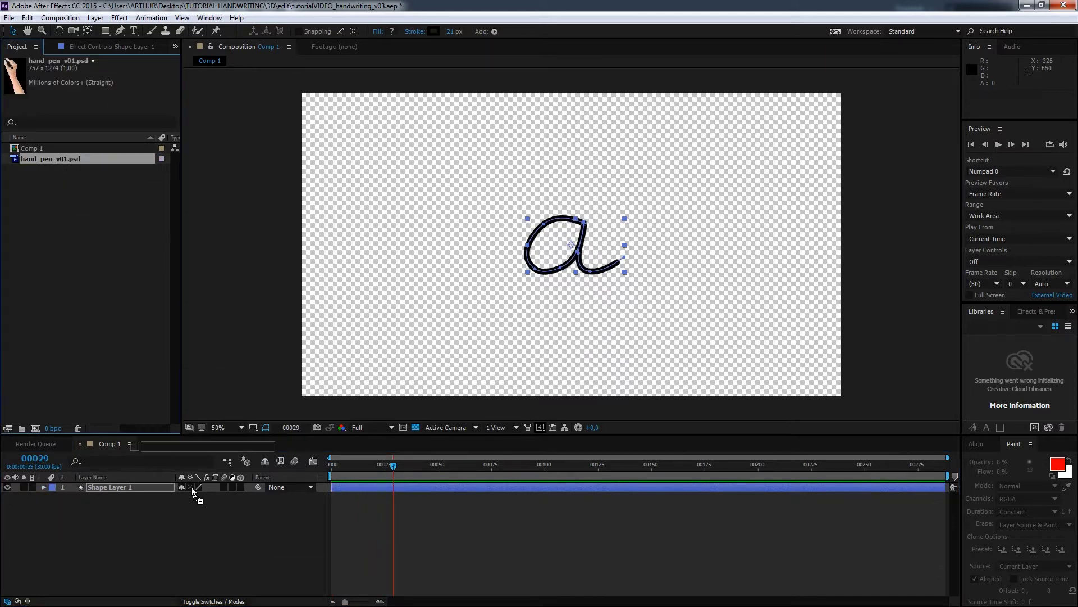
{"action": "left_click_drag", "start_coordinate": [62, 161], "coordinate": [198, 500]}
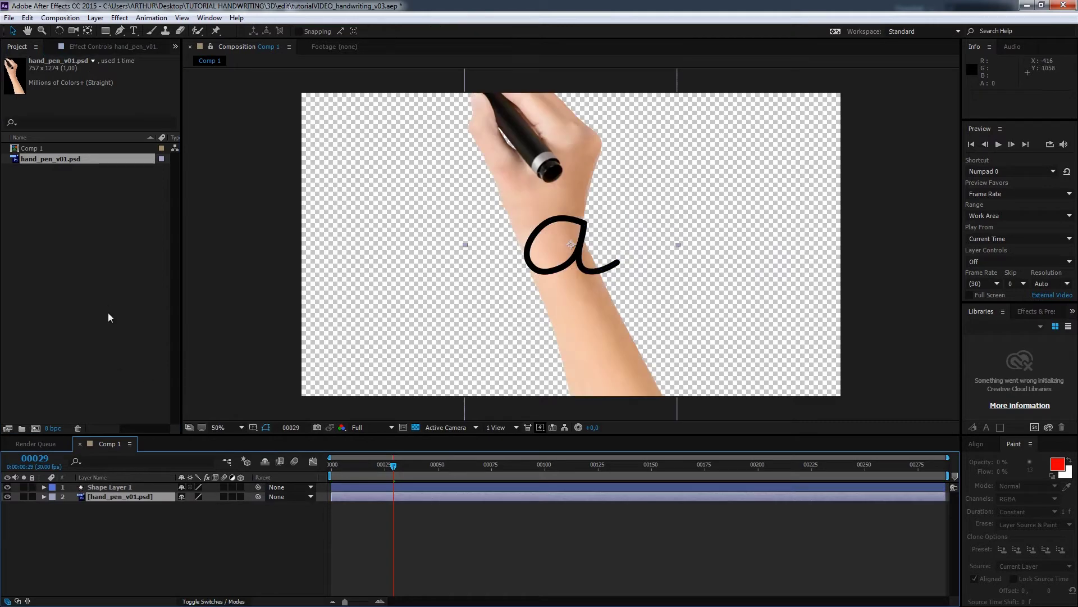
Create a full-frame White Solid 1 and move it beneath the other layers.
{"action": "right_click", "coordinate": [145, 551]}
{"action": "mouse_move", "coordinate": [218, 441]}
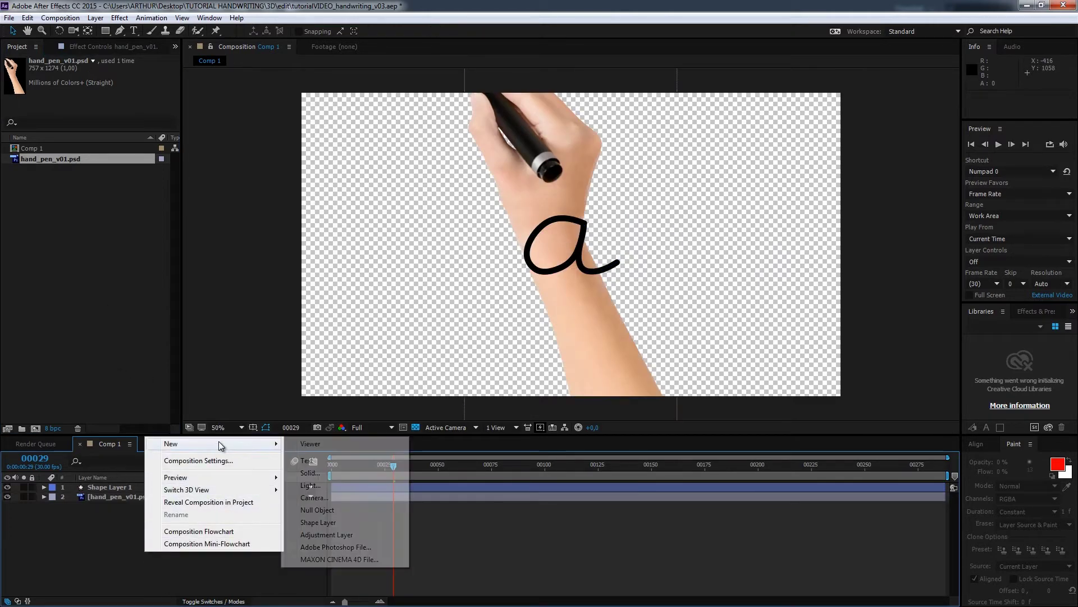
{"action": "left_click", "coordinate": [309, 473]}
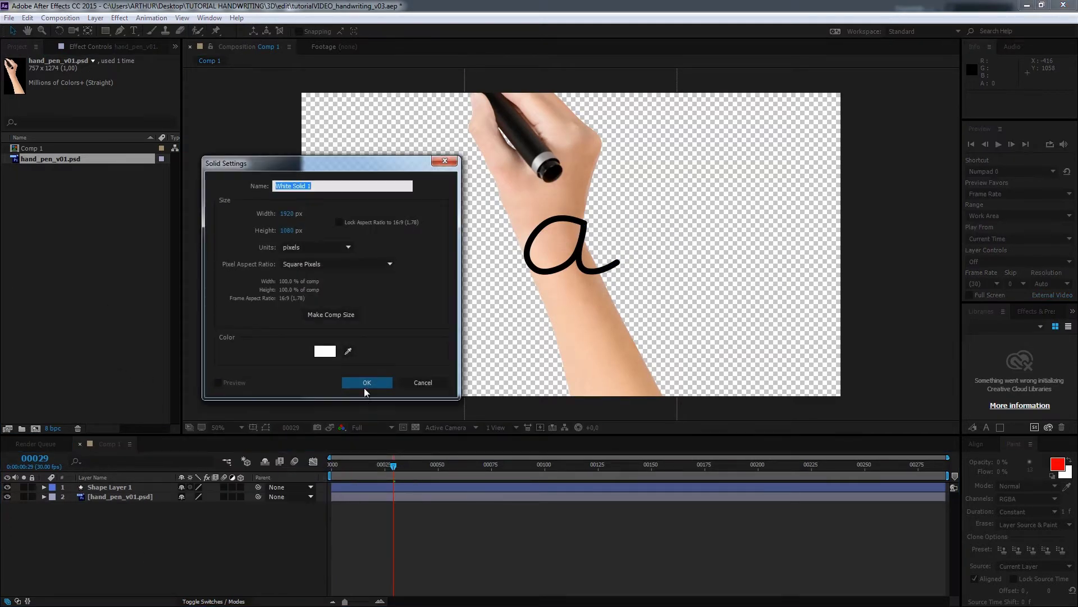
{"action": "left_click", "coordinate": [374, 382]}
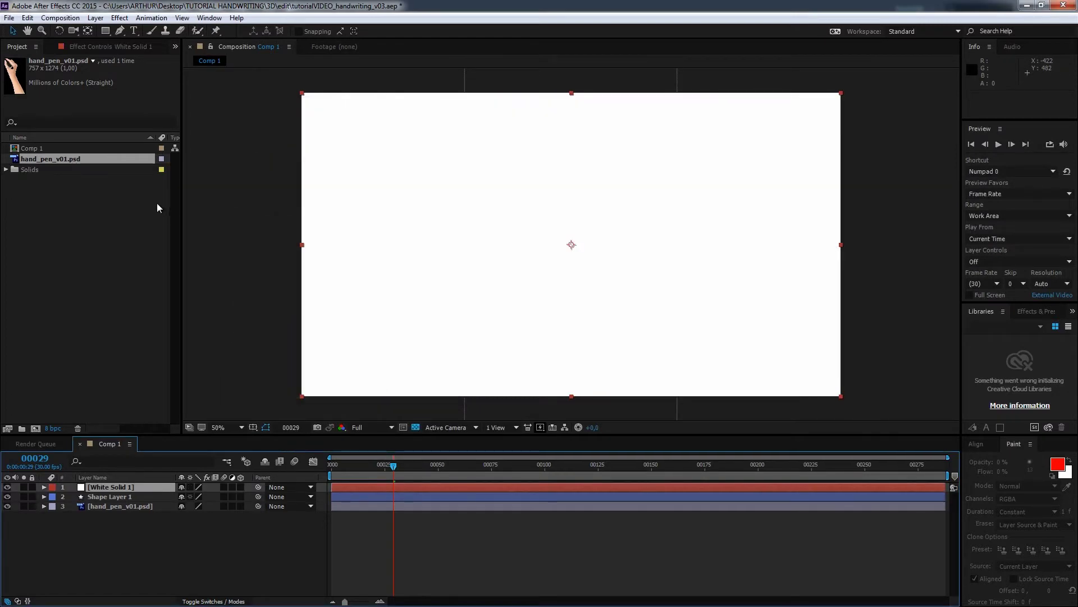
{"action": "left_click_drag", "start_coordinate": [134, 486], "coordinate": [144, 535]}
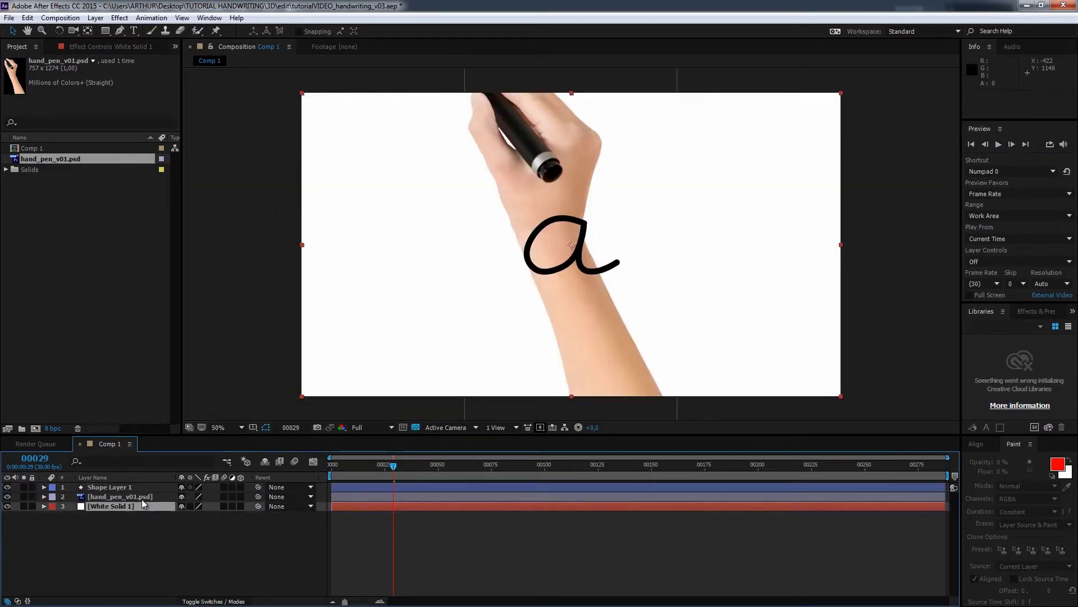
{"action": "left_click", "coordinate": [140, 498]}
{"action": "left_click", "coordinate": [138, 487]}
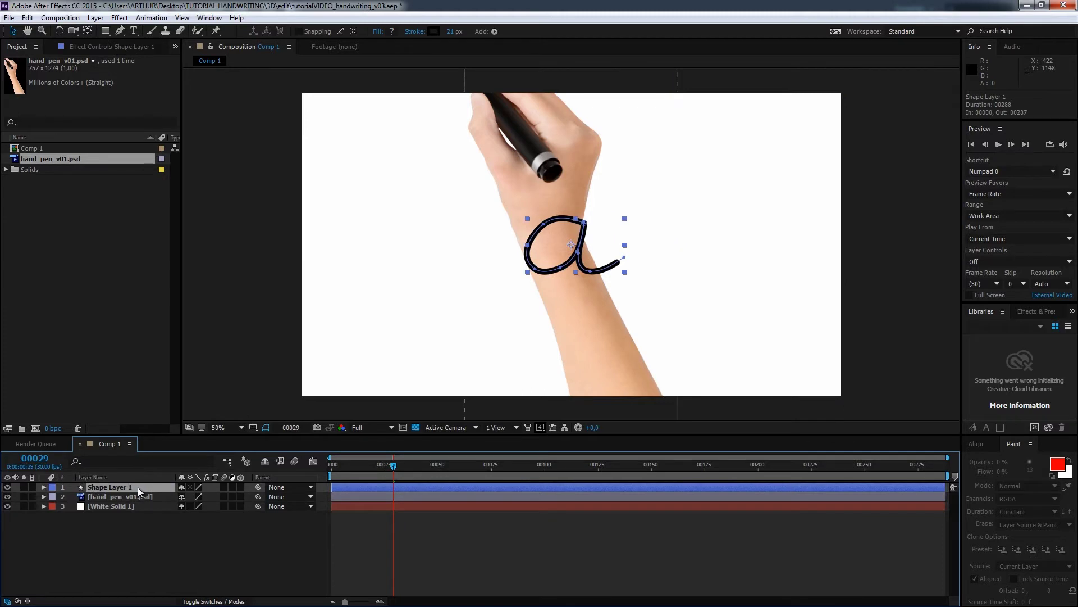
Copy the Path property of Shape Layer 1's letter 'a'.
{"action": "left_click", "coordinate": [44, 487]}
{"action": "left_click", "coordinate": [96, 516]}
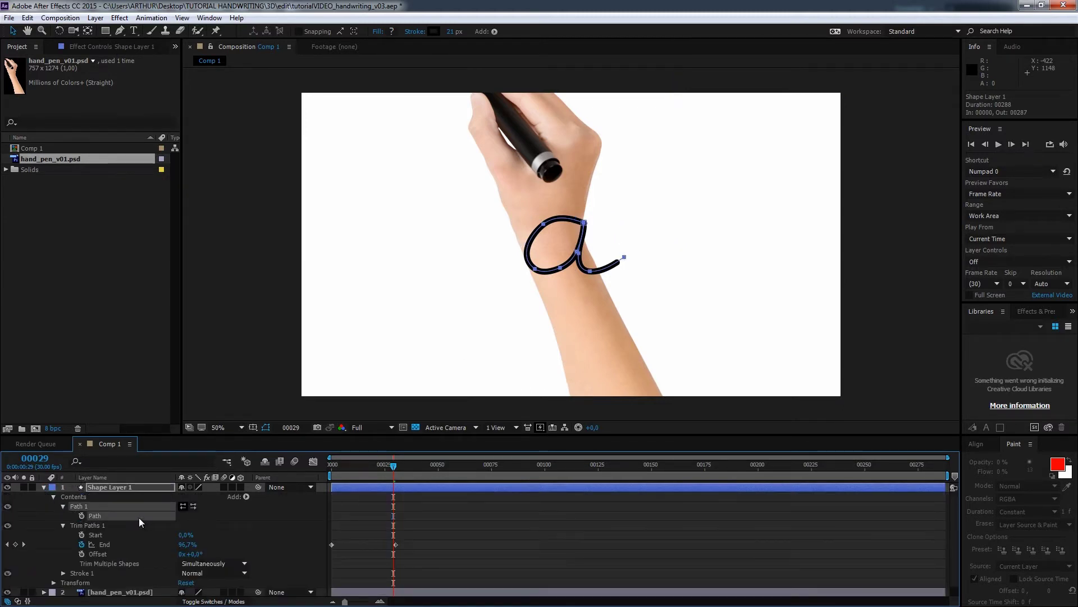
{"action": "scroll", "coordinate": [134, 562], "scroll_direction": "down", "scroll_amount": 1}
{"action": "left_click", "coordinate": [133, 576]}
{"action": "key", "text": "ctrl+c"}
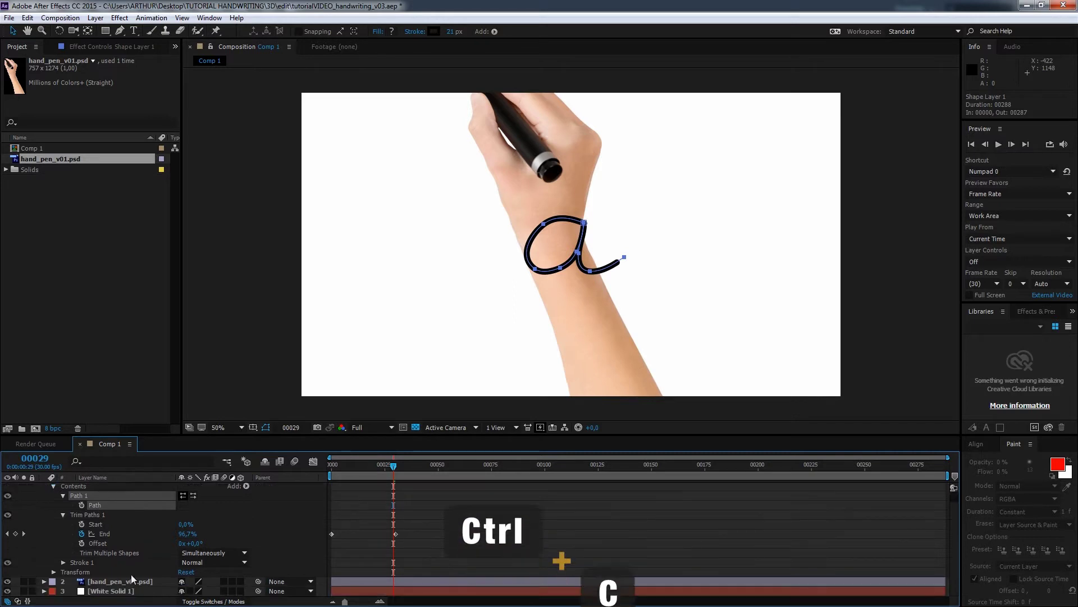
Paste the letter path into the hand layer's Position at frame 0 and scrub to check.
{"action": "key", "text": "p"}
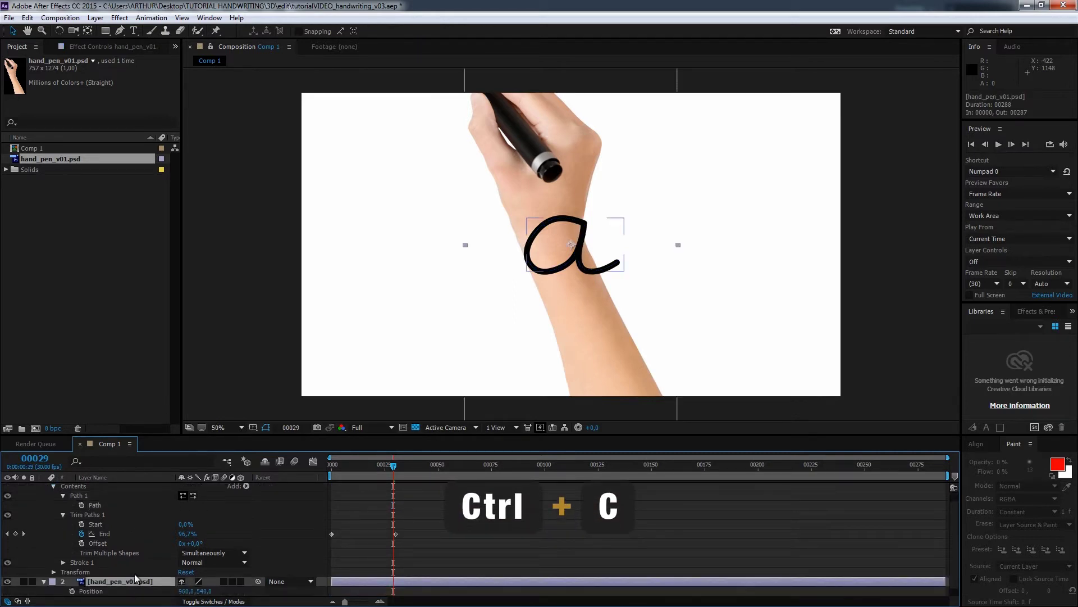
{"action": "left_click", "coordinate": [102, 592]}
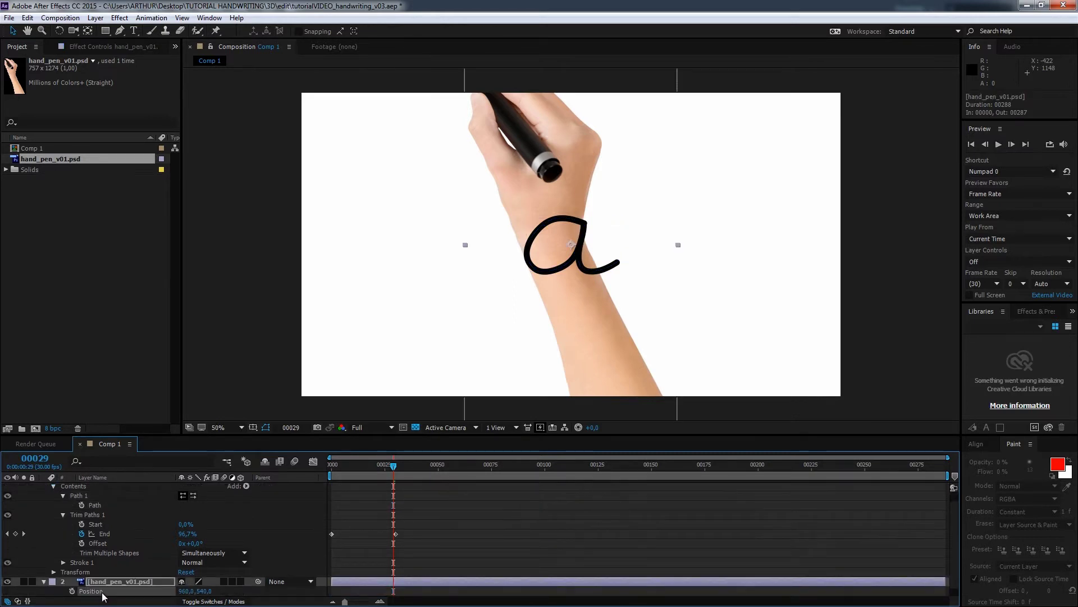
{"action": "left_click_drag", "start_coordinate": [372, 463], "coordinate": [311, 463]}
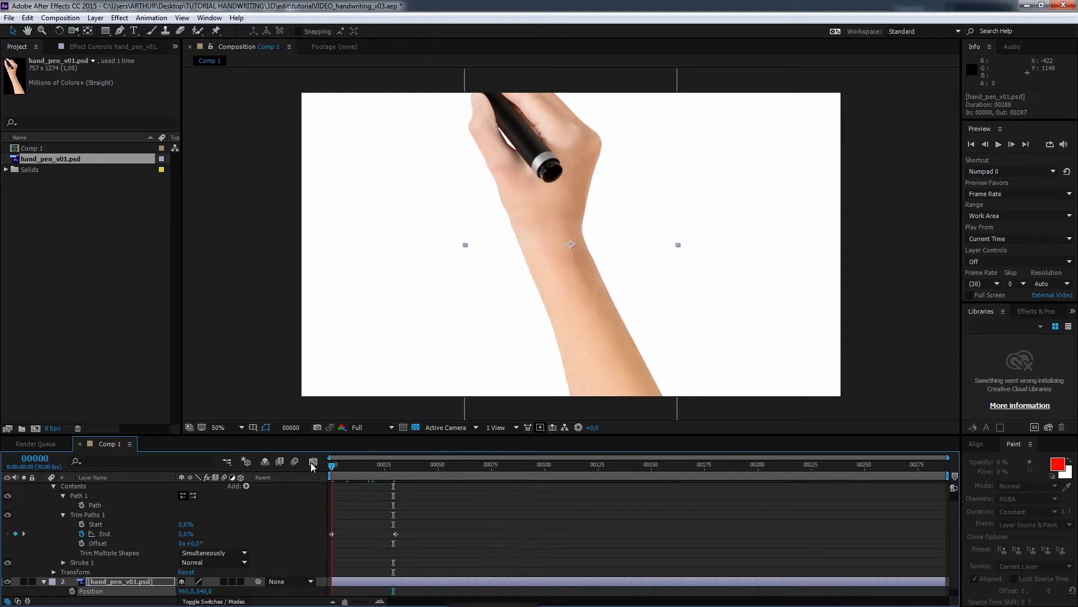
{"action": "key", "text": "ctrl+v"}
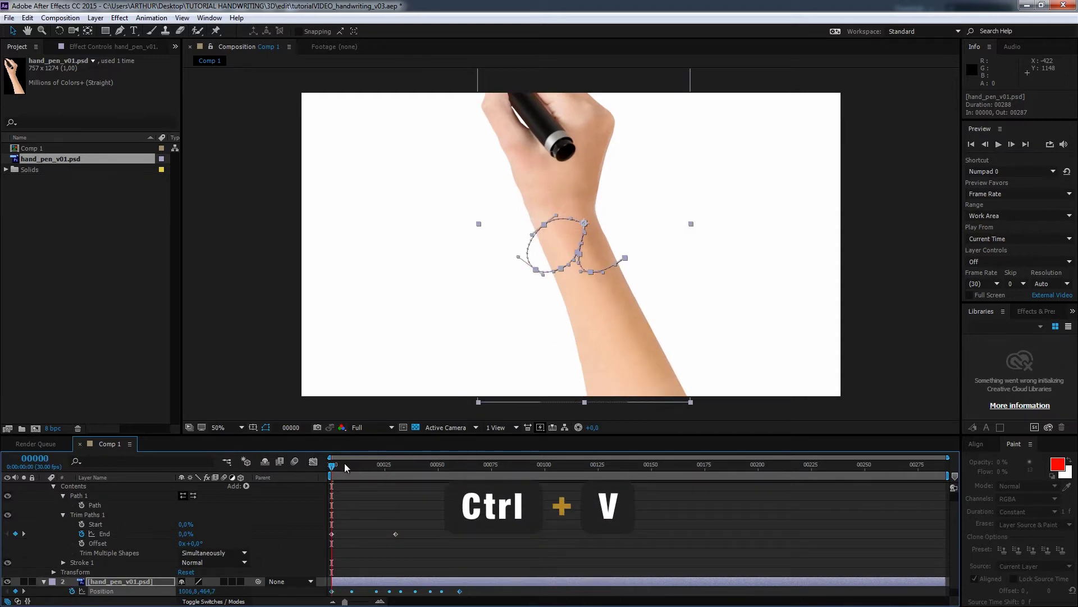
{"action": "mouse_move", "coordinate": [345, 463]}
{"action": "left_mouse_down"}
{"action": "mouse_move", "coordinate": [491, 464]}
{"action": "mouse_move", "coordinate": [331, 464]}
{"action": "left_mouse_up"}
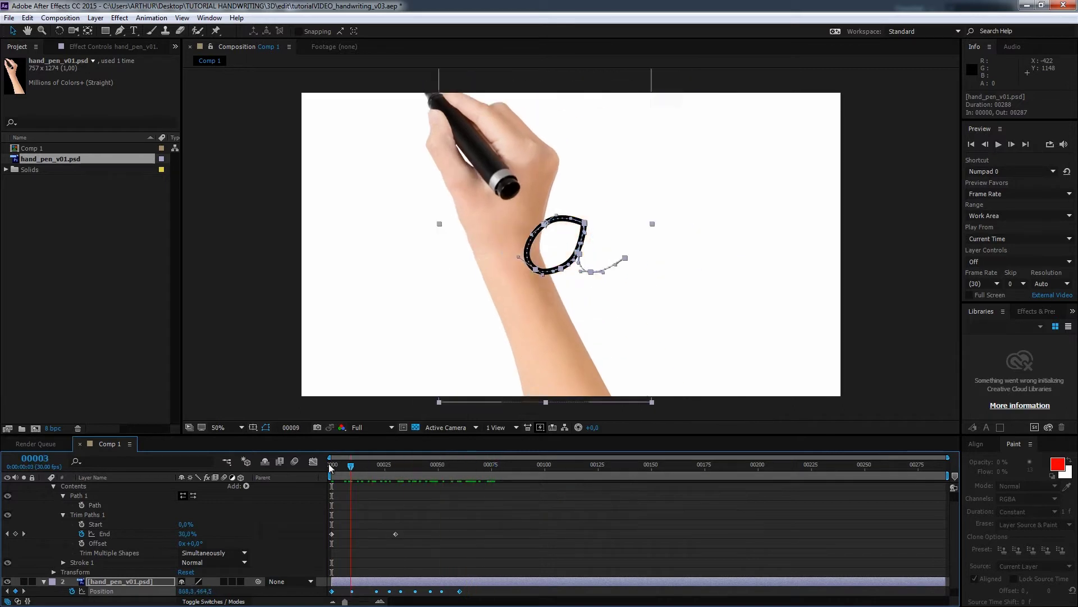
{"action": "left_click", "coordinate": [159, 581]}
Adjust the hand layer's Anchor Point values until the pen tip sits on the path.
{"action": "key", "text": "a"}
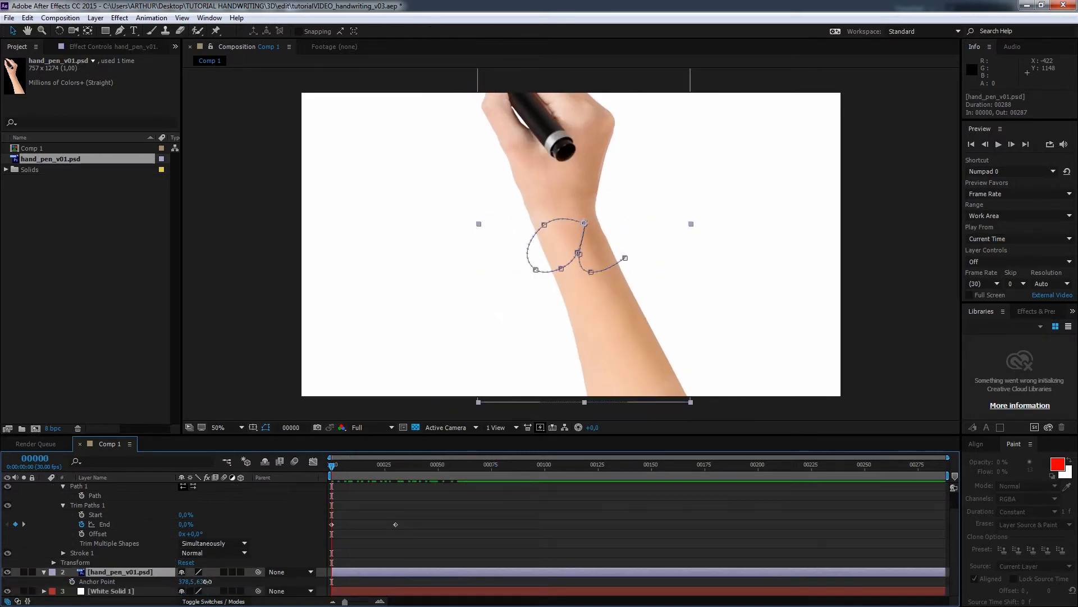
{"action": "left_click_drag", "start_coordinate": [207, 581], "coordinate": [251, 601]}
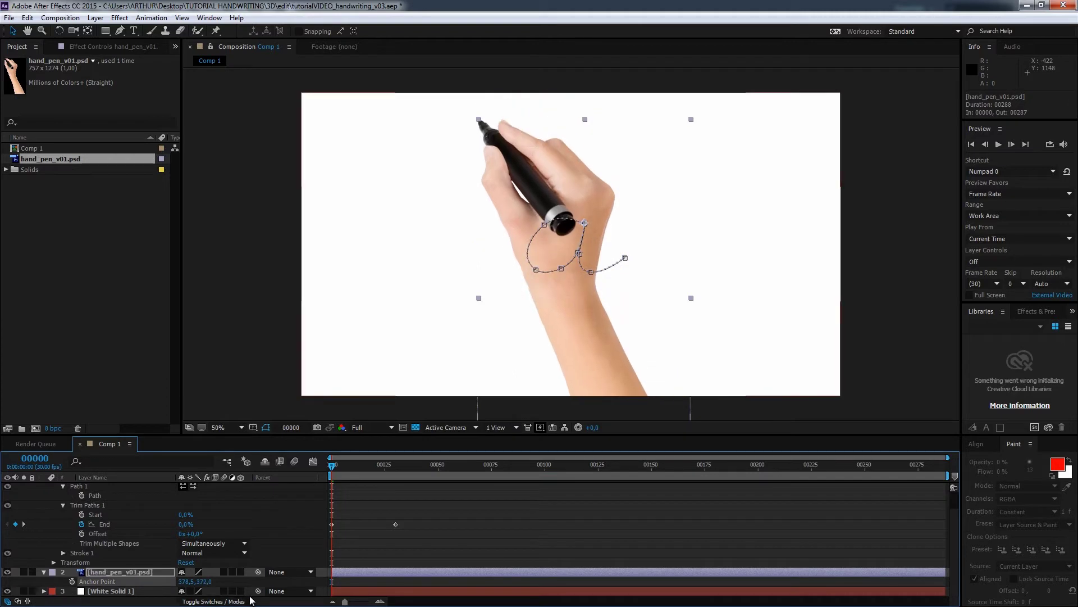
{"action": "left_click_drag", "start_coordinate": [206, 581], "coordinate": [124, 587]}
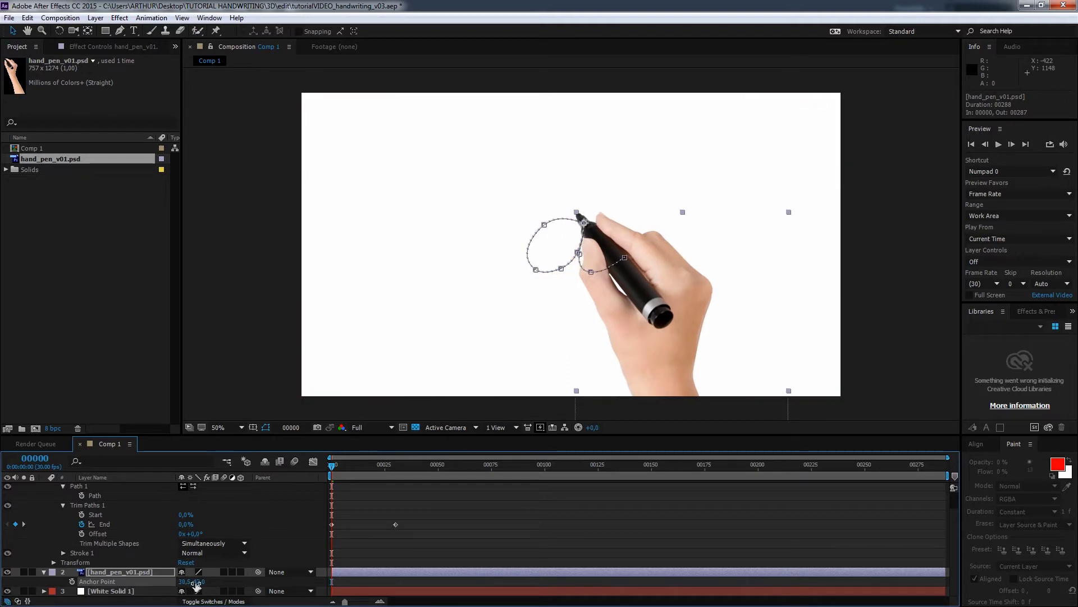
{"action": "left_click_drag", "start_coordinate": [199, 581], "coordinate": [174, 586]}
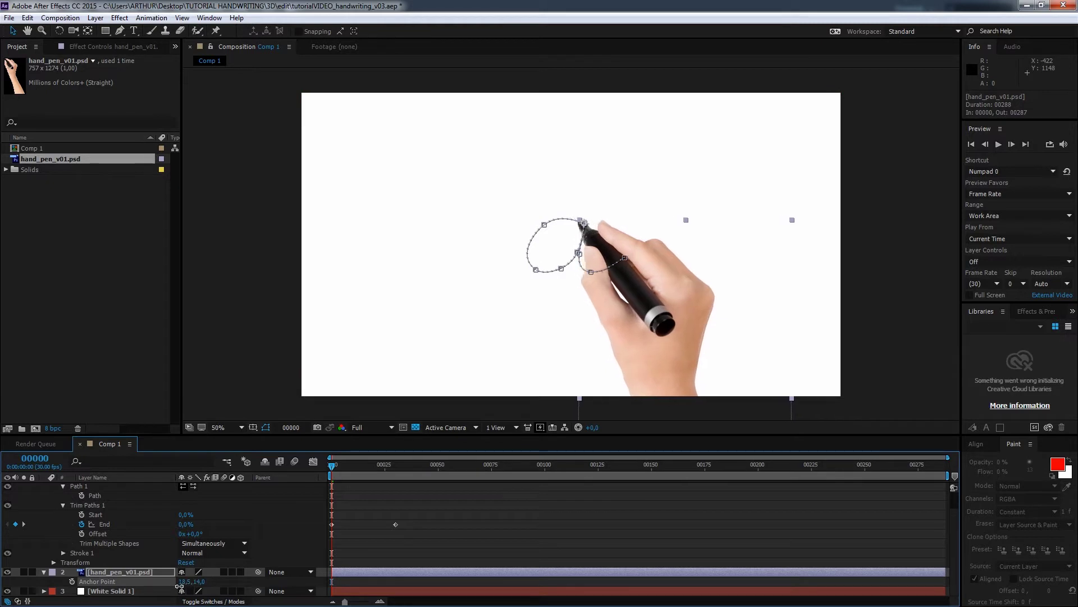
{"action": "left_click", "coordinate": [119, 572]}
Move the hand's last Position keyframe to frame 30 and preview the synced animation.
{"action": "key", "text": "p"}
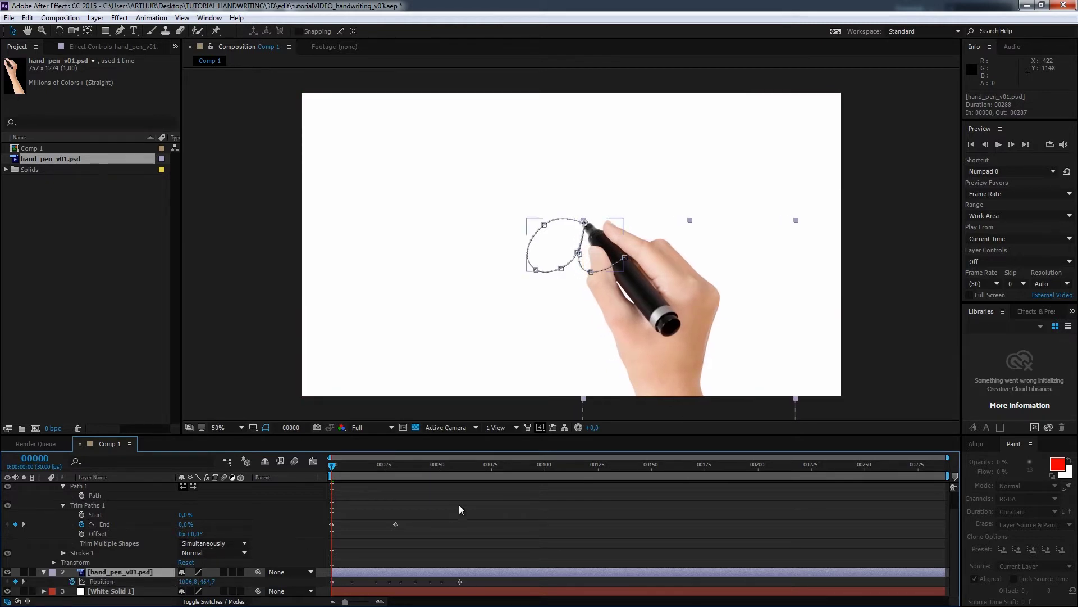
{"action": "left_click_drag", "start_coordinate": [429, 463], "coordinate": [396, 466]}
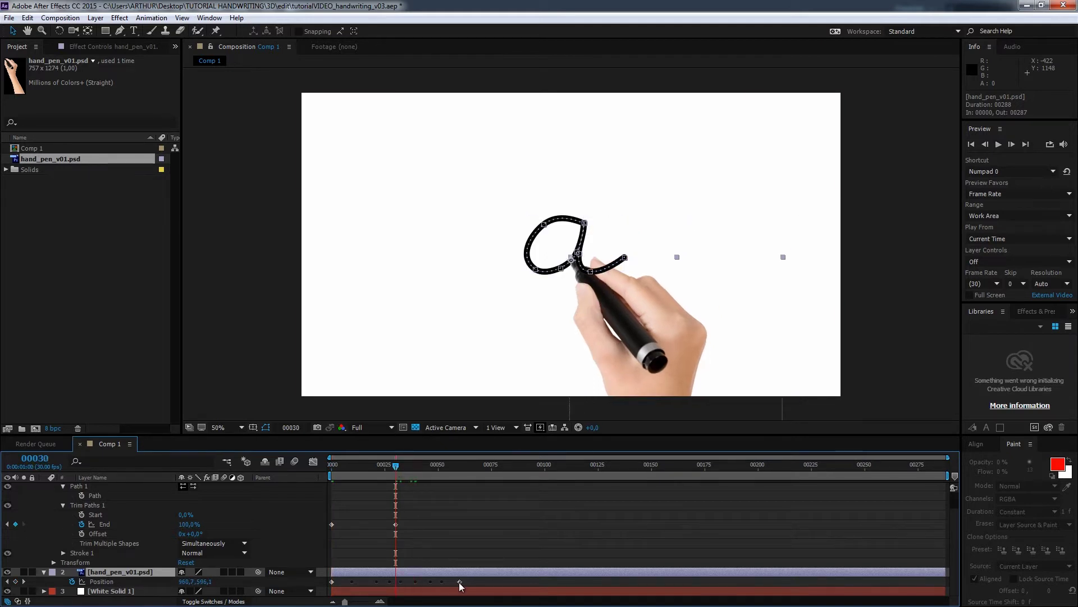
{"action": "left_click_drag", "start_coordinate": [459, 582], "coordinate": [396, 581]}
{"action": "left_click_drag", "start_coordinate": [412, 467], "coordinate": [307, 475]}
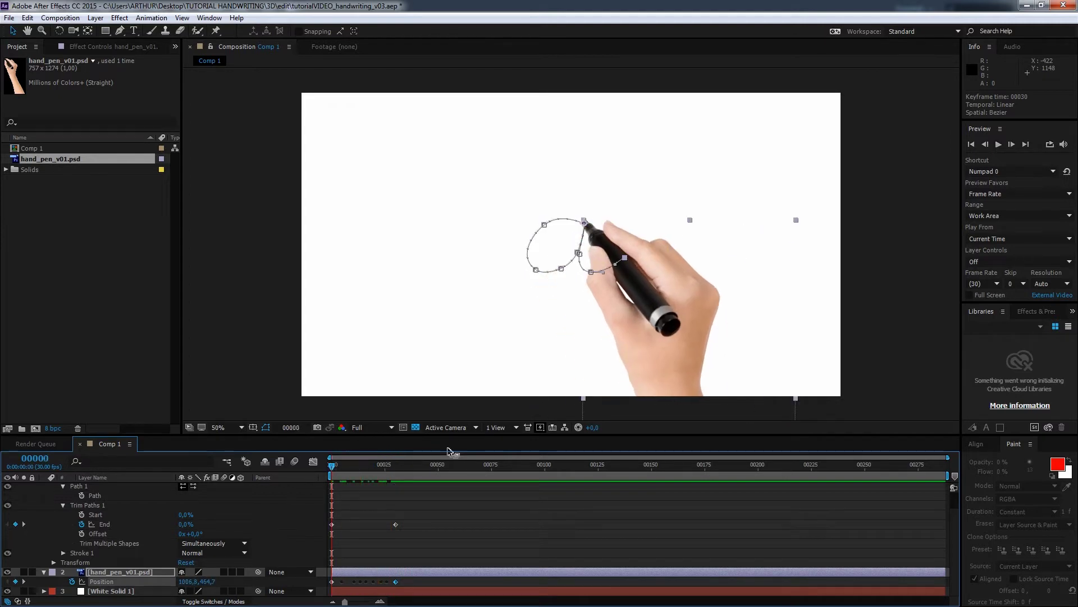
{"action": "key", "text": "space"}
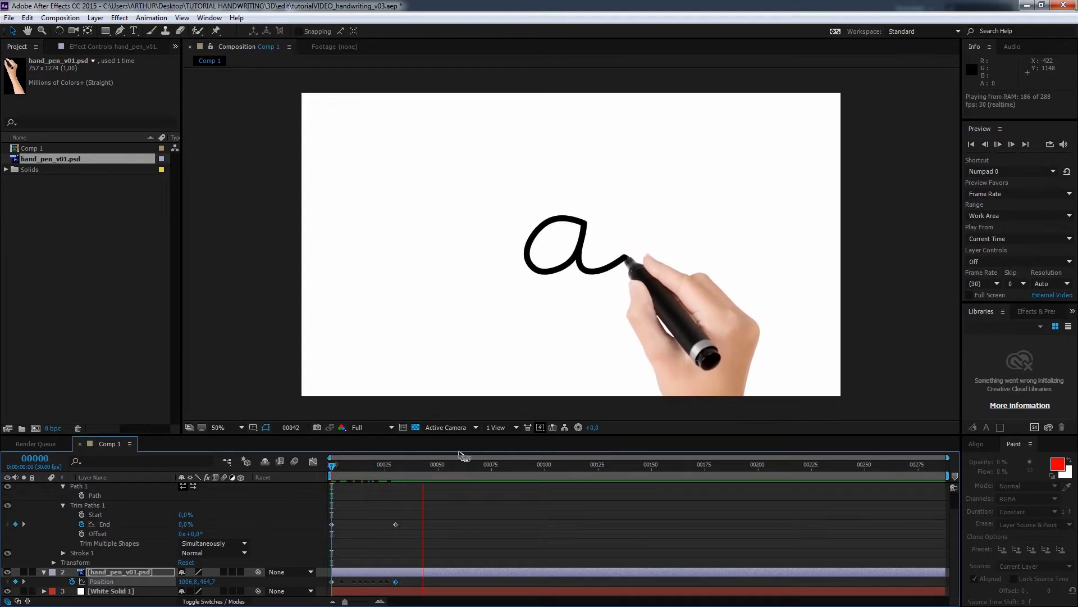
{"action": "key", "text": "space"}
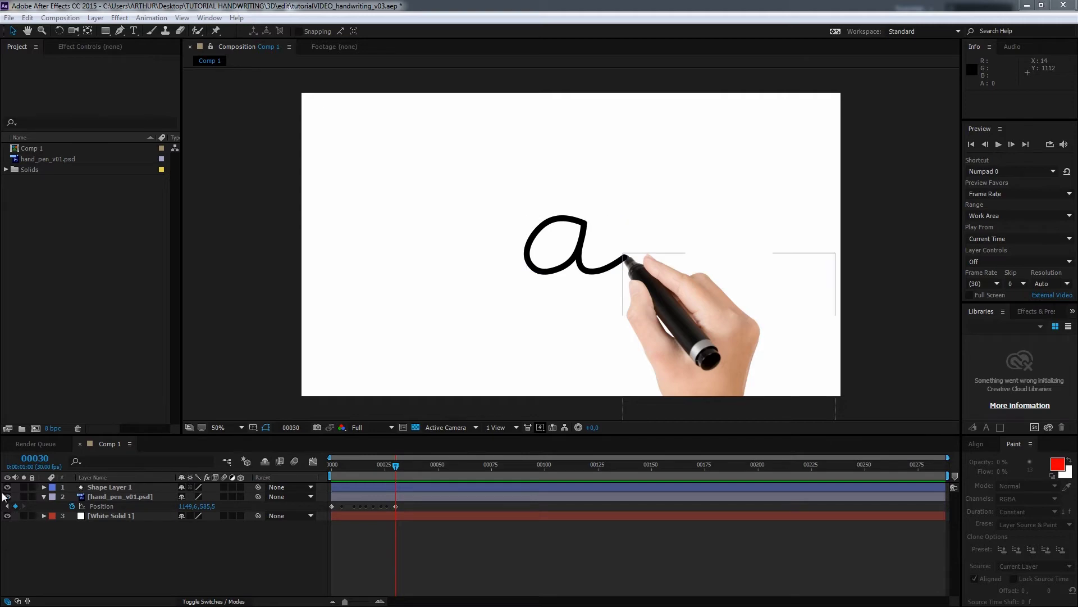
Hide layers 1–2, import a_letter_v01.jpg as the top layer and scale it to 220%.
{"action": "left_click_drag", "start_coordinate": [8, 487], "coordinate": [8, 496]}
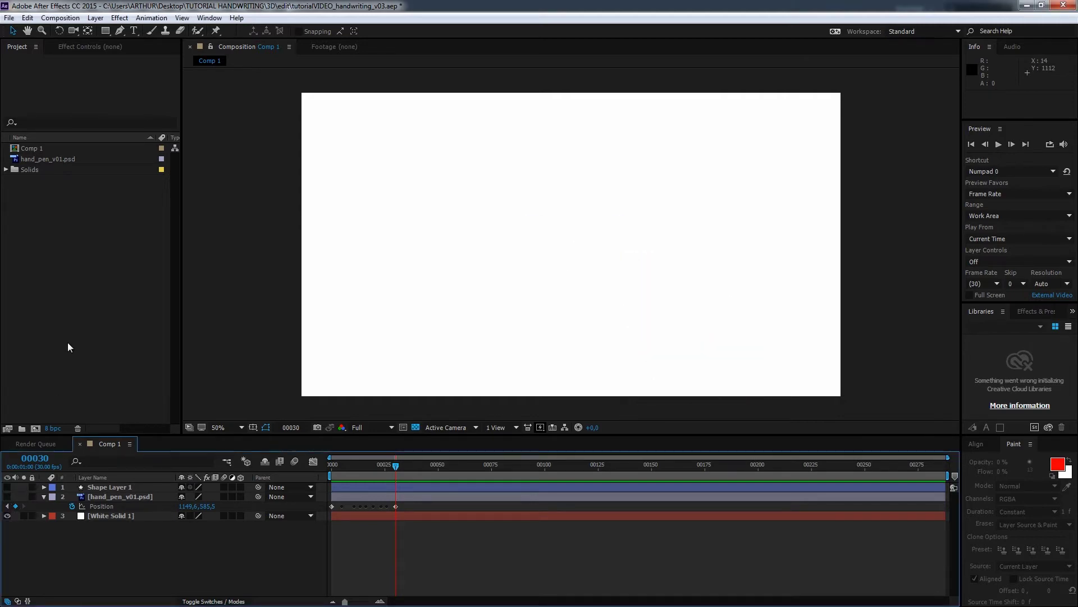
{"action": "double_click", "coordinate": [83, 309]}
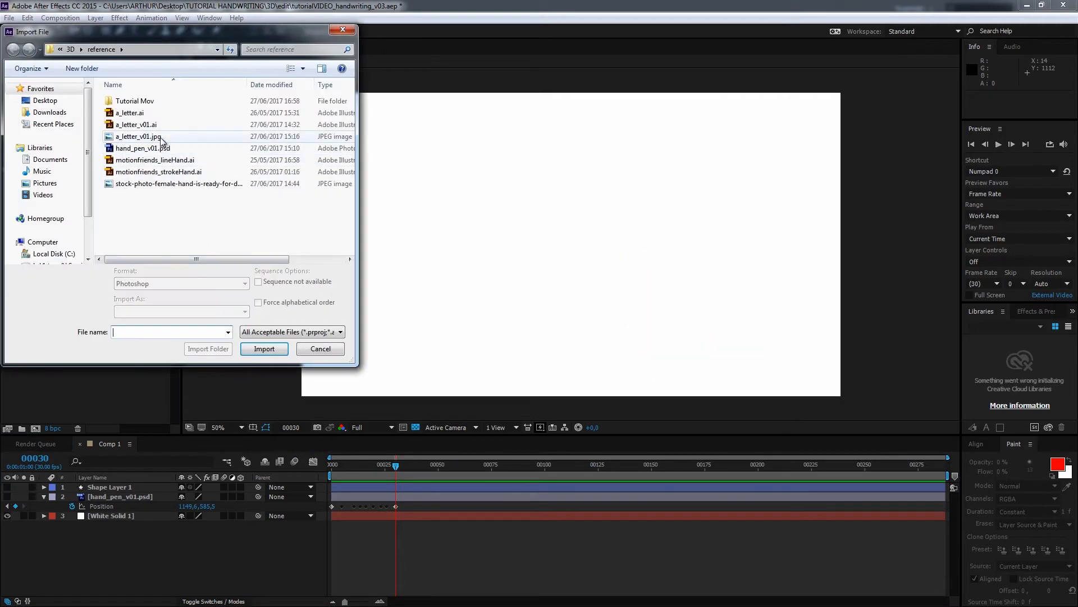
{"action": "double_click", "coordinate": [139, 137]}
{"action": "mouse_move", "coordinate": [80, 158]}
{"action": "left_mouse_down"}
{"action": "mouse_move", "coordinate": [150, 488]}
{"action": "mouse_move", "coordinate": [263, 497]}
{"action": "left_mouse_up"}
{"action": "key", "text": "s"}
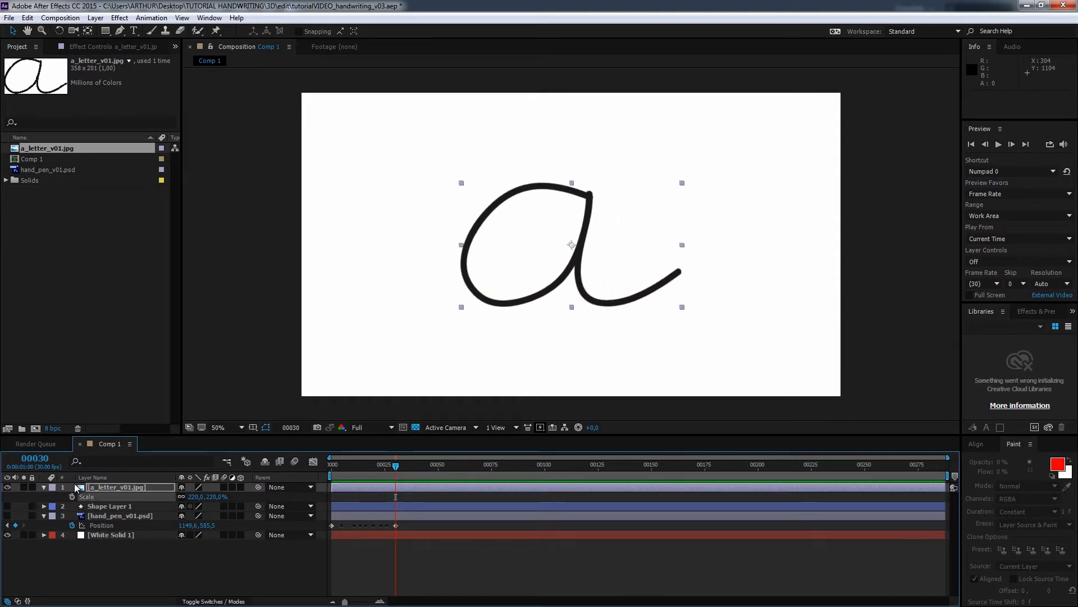
Lock the image layer, add Shape Layer 2 with Path 1, and select its Path property.
{"action": "left_click", "coordinate": [32, 487]}
{"action": "right_click", "coordinate": [106, 568]}
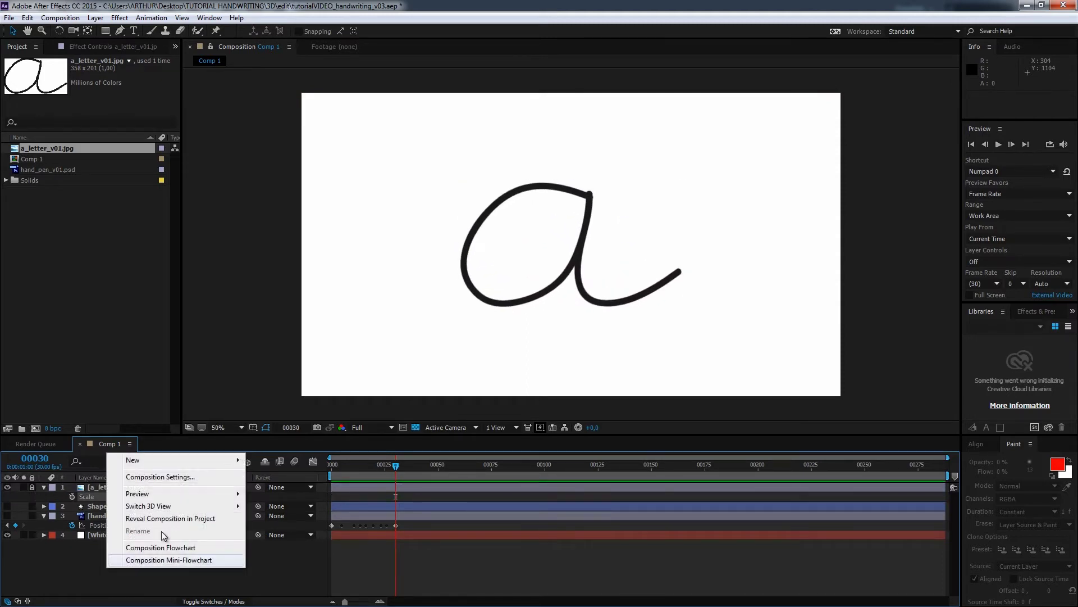
{"action": "mouse_move", "coordinate": [165, 457]}
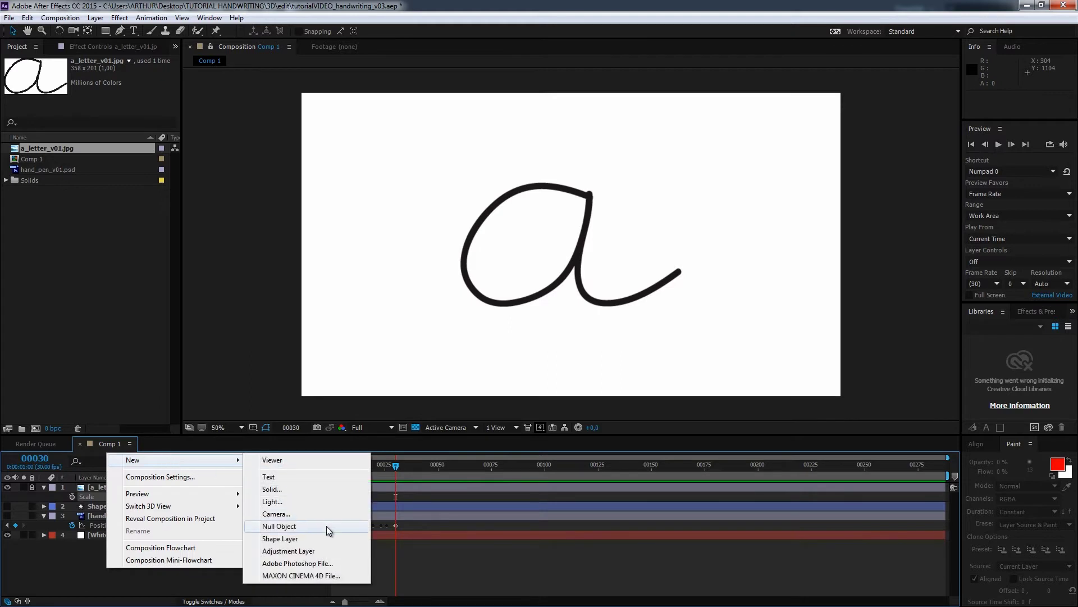
{"action": "left_click", "coordinate": [319, 539]}
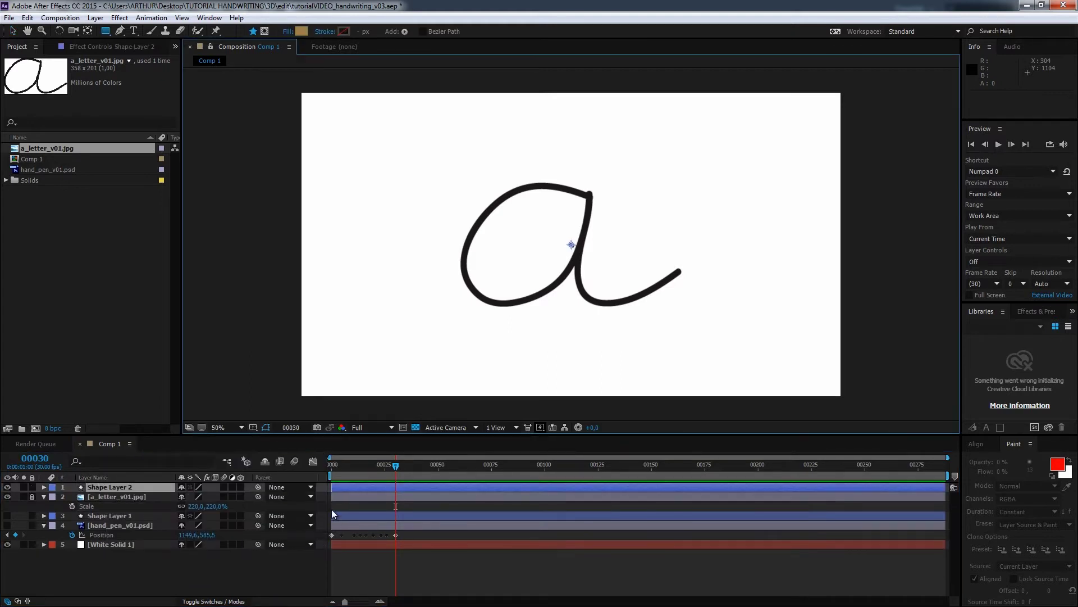
{"action": "left_click", "coordinate": [43, 487]}
{"action": "left_click", "coordinate": [234, 498]}
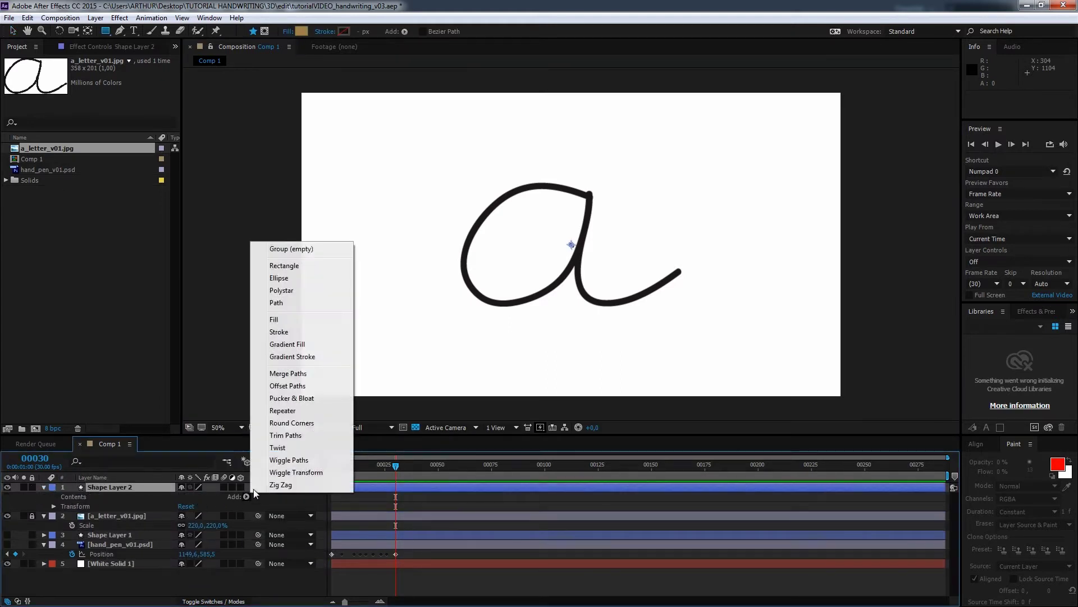
{"action": "left_click", "coordinate": [292, 319]}
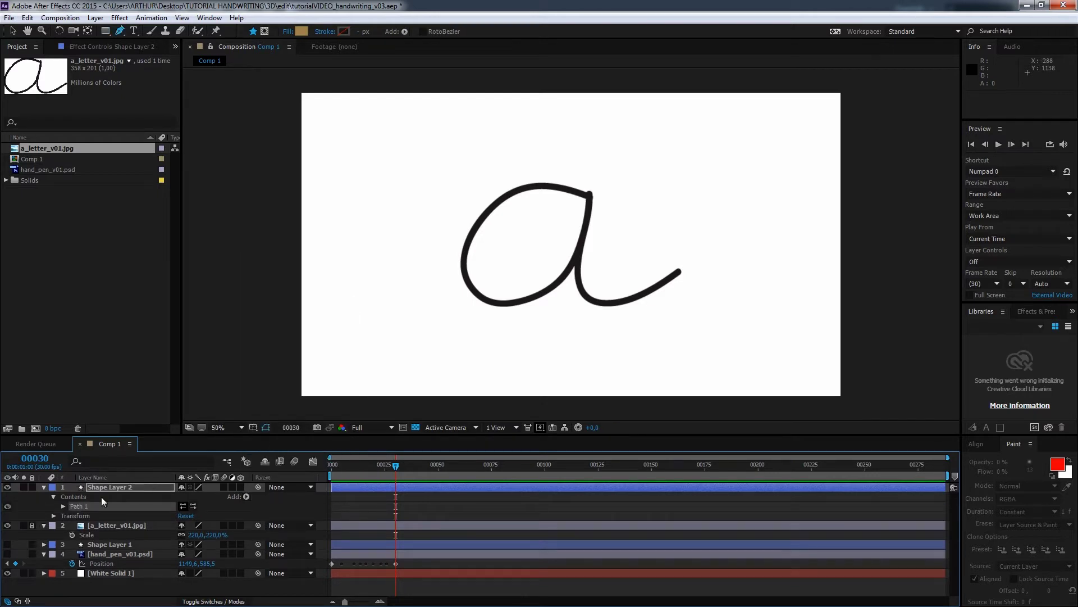
{"action": "left_click", "coordinate": [63, 506]}
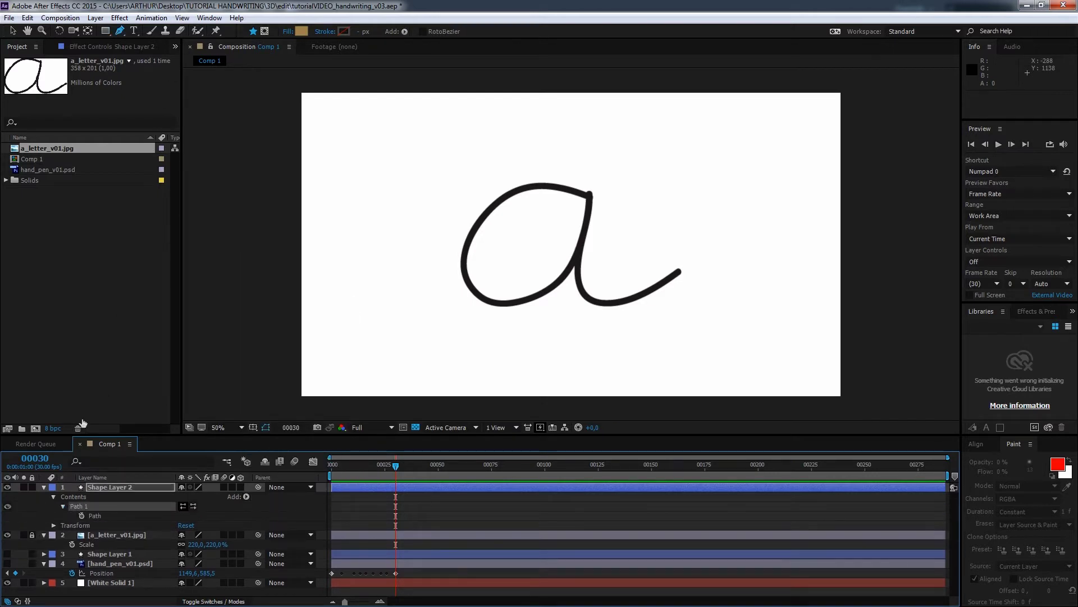
{"action": "left_click", "coordinate": [91, 515]}
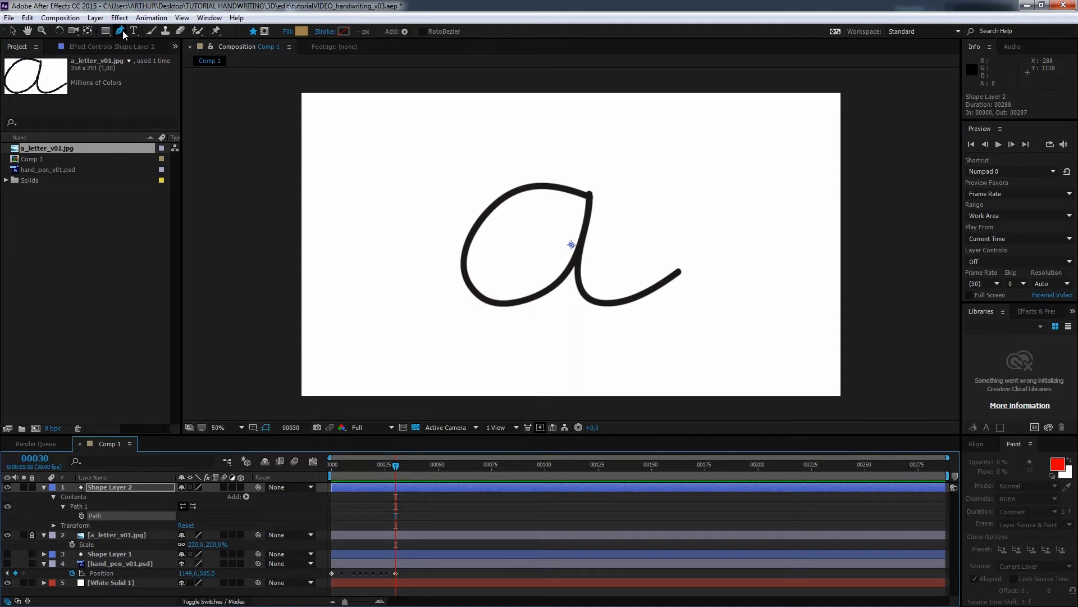
At 100% zoom, trace Bezier points around the 'a' loop, from its top down to the bottom.
{"action": "key", "text": "slash"}
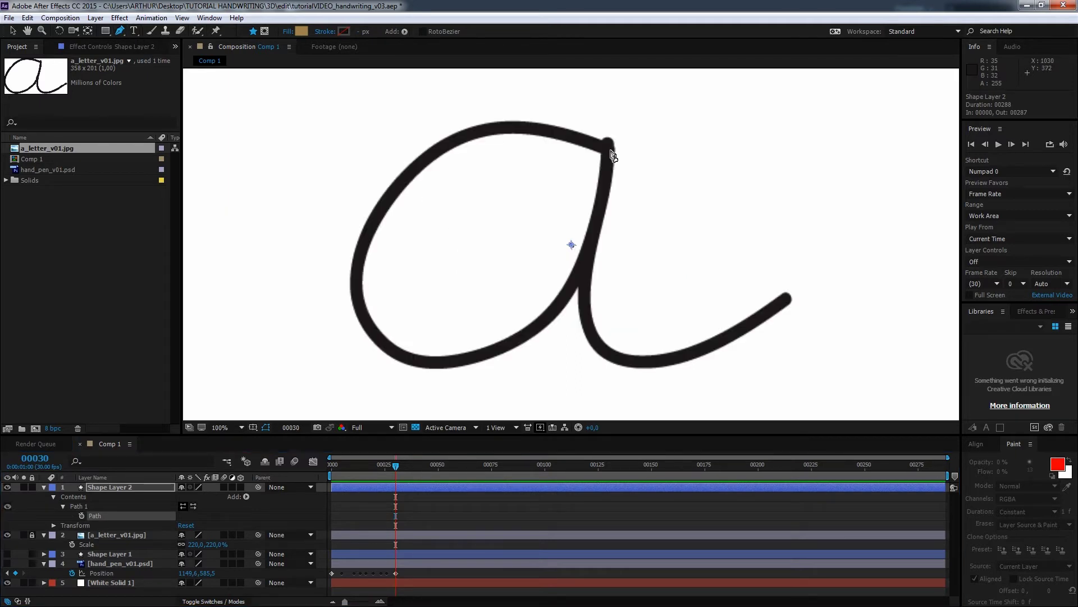
{"action": "left_click_drag", "start_coordinate": [607, 150], "coordinate": [652, 176]}
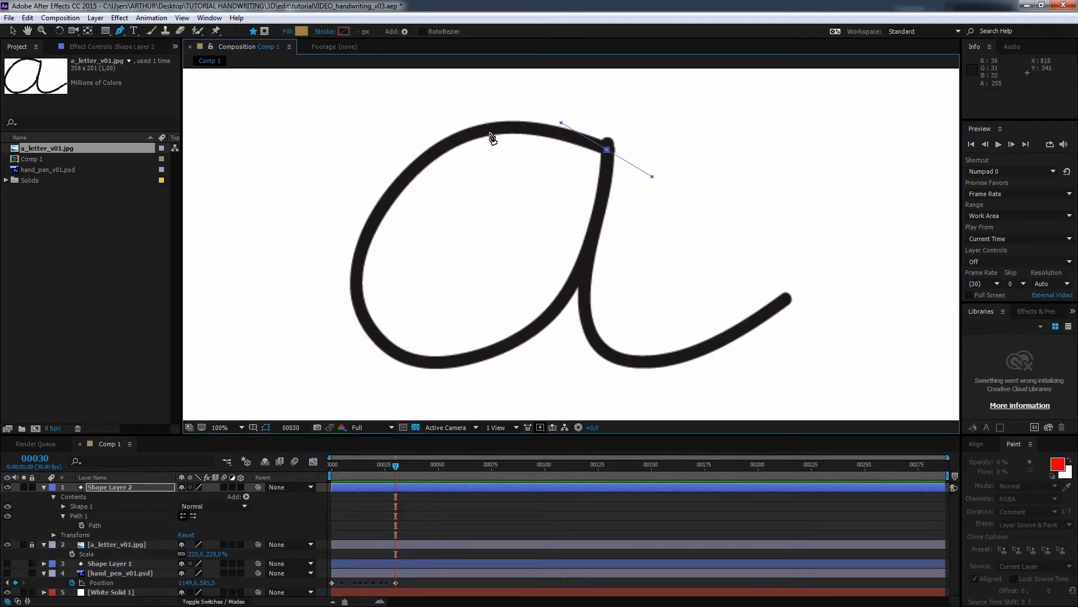
{"action": "left_click_drag", "start_coordinate": [490, 132], "coordinate": [461, 141]}
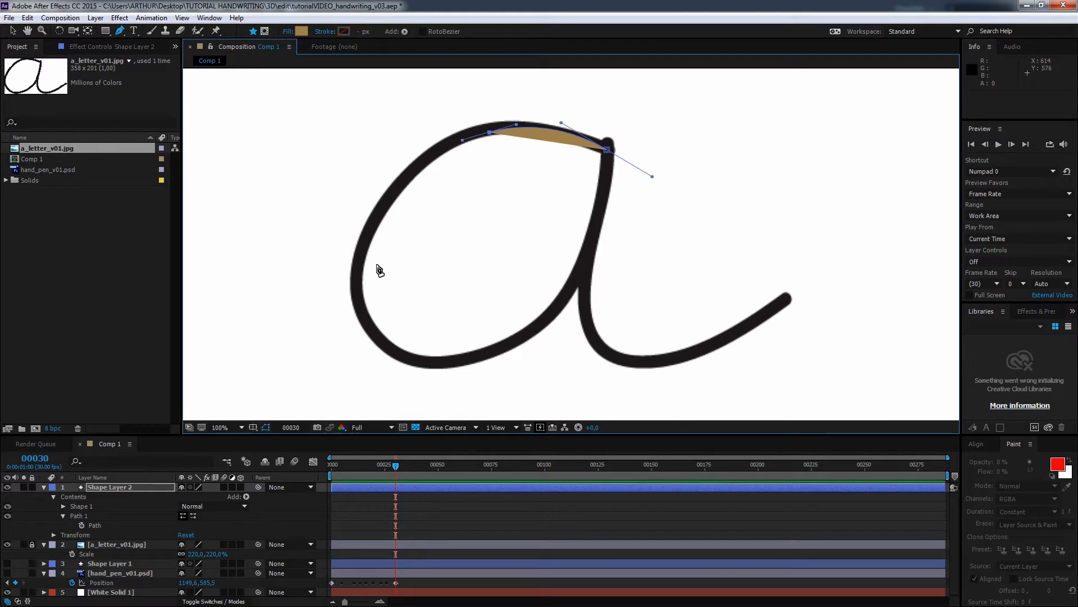
{"action": "left_click_drag", "start_coordinate": [360, 255], "coordinate": [360, 284]}
{"action": "left_click_drag", "start_coordinate": [354, 320], "coordinate": [345, 339]}
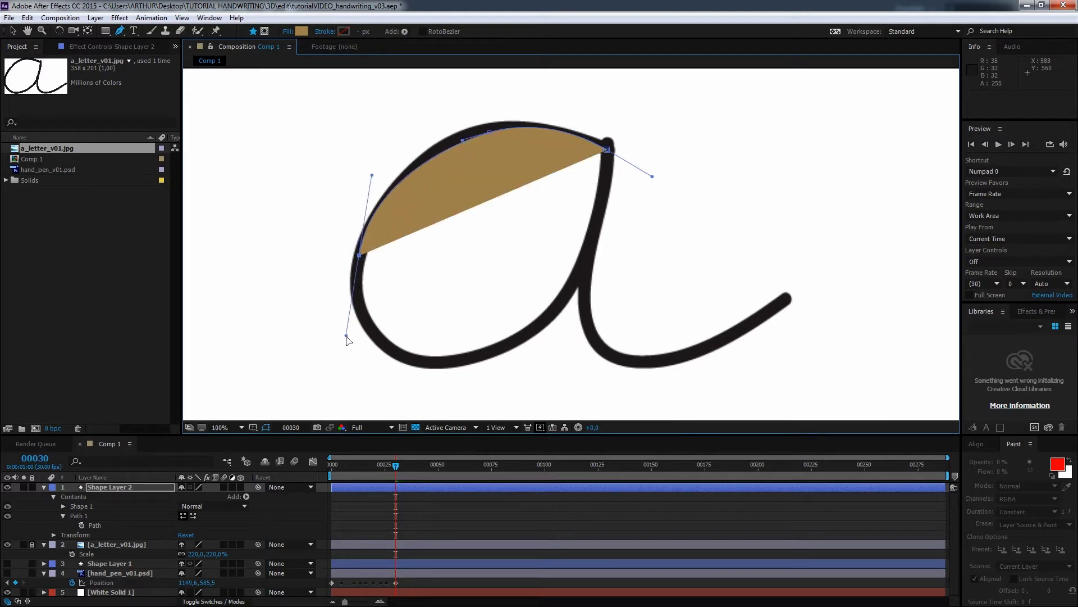
{"action": "left_click_drag", "start_coordinate": [439, 364], "coordinate": [495, 362]}
Continue the path up the loop's inner side, down the stem and out to the tail's end.
{"action": "left_click_drag", "start_coordinate": [592, 239], "coordinate": [608, 158]}
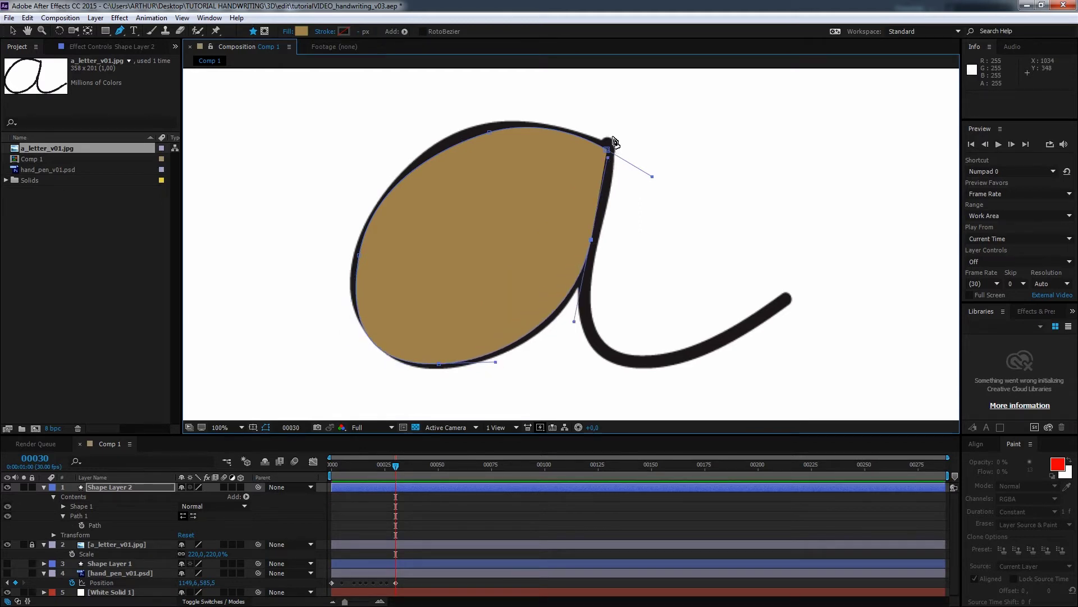
{"action": "left_click_drag", "start_coordinate": [607, 149], "coordinate": [611, 136]}
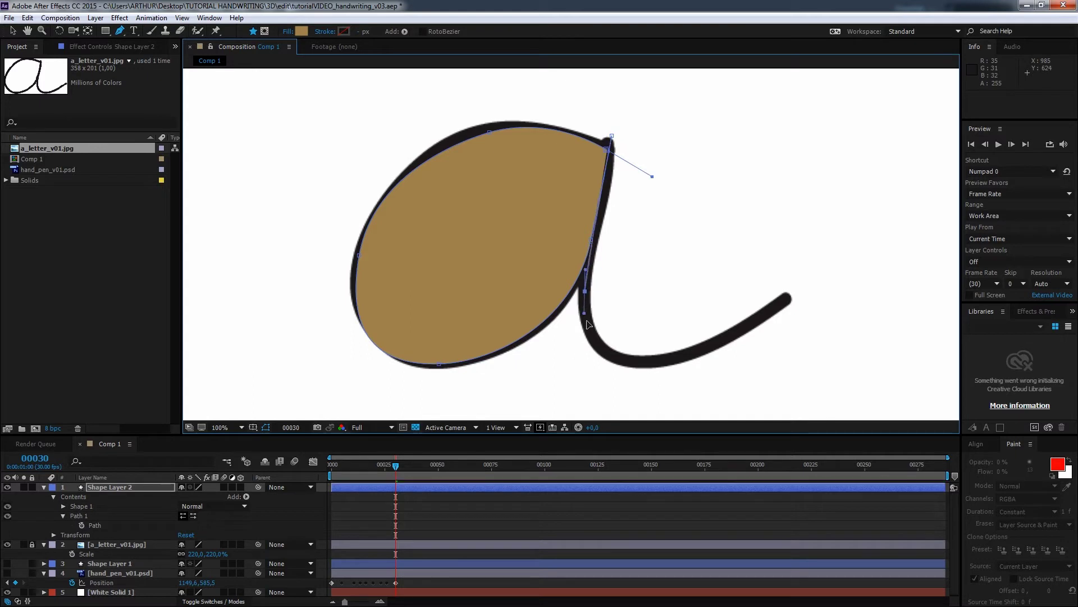
{"action": "left_click_drag", "start_coordinate": [585, 291], "coordinate": [591, 330]}
{"action": "left_click_drag", "start_coordinate": [633, 364], "coordinate": [689, 365]}
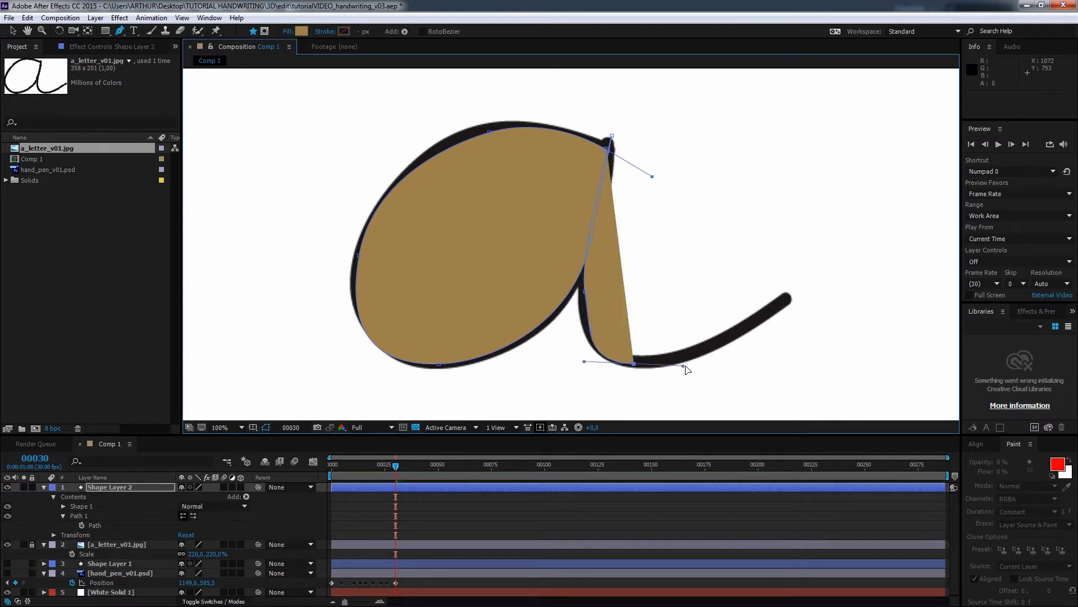
{"action": "left_click_drag", "start_coordinate": [796, 290], "coordinate": [821, 264]}
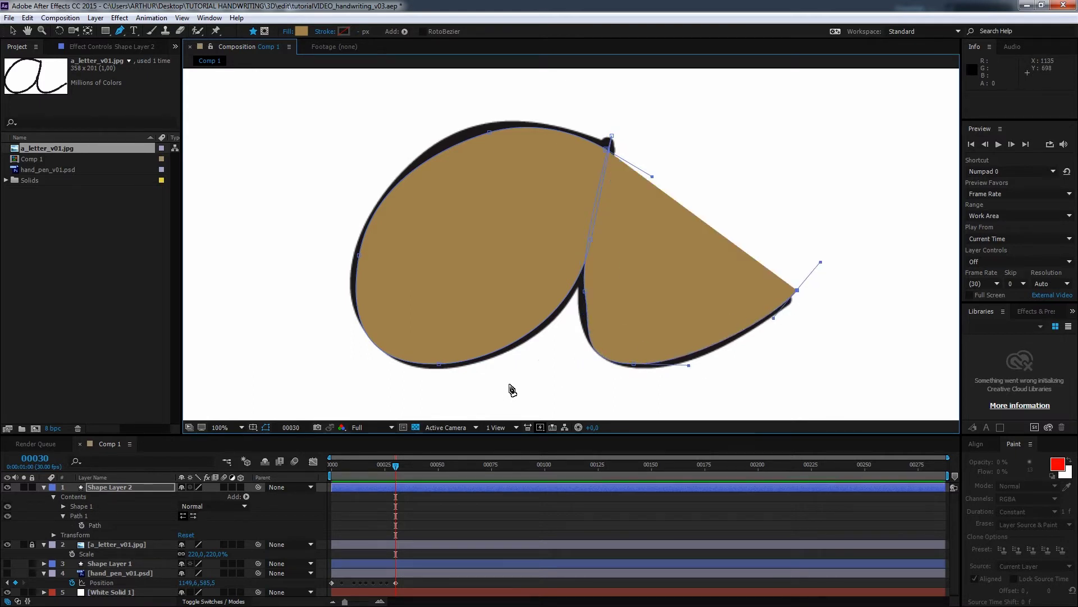
Delete the leftover empty Path 1 group and hide the shape's brown Fill 1.
{"action": "key", "text": "v"}
{"action": "left_click", "coordinate": [490, 136]}
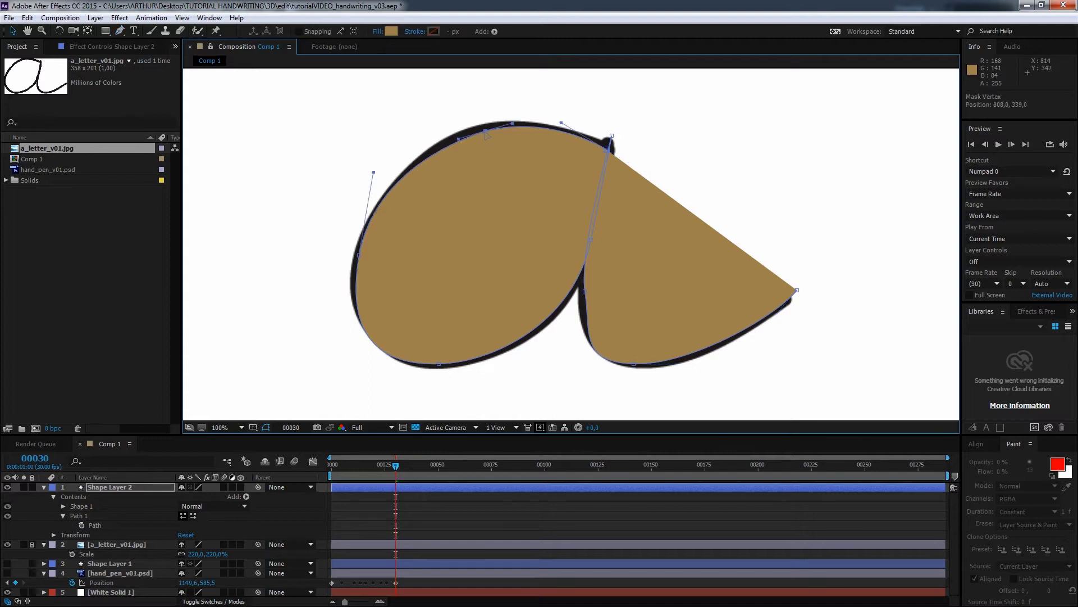
{"action": "left_click", "coordinate": [70, 518]}
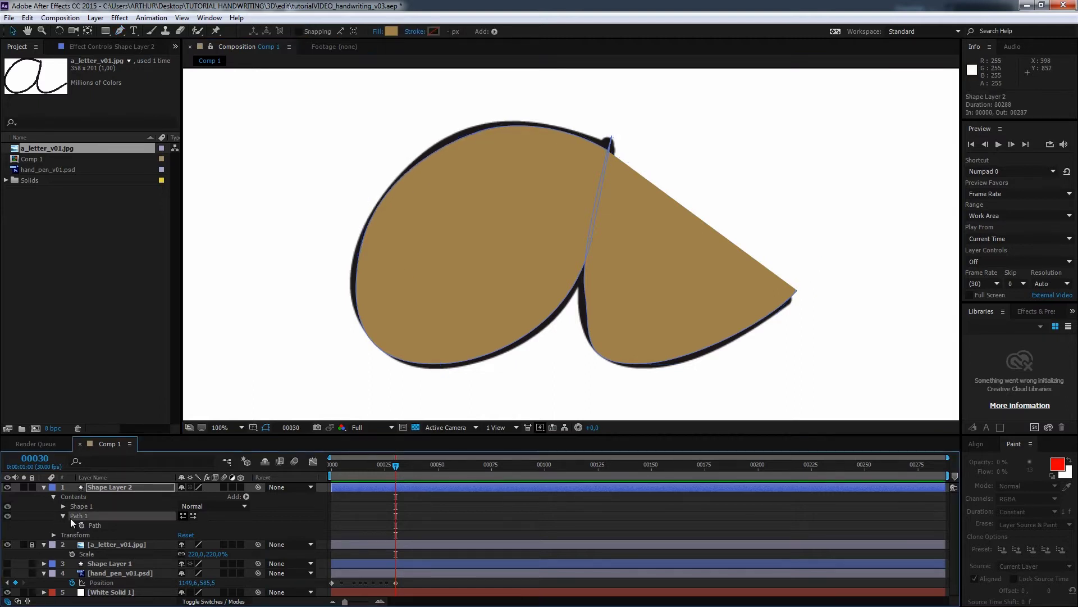
{"action": "key", "text": "Escape"}
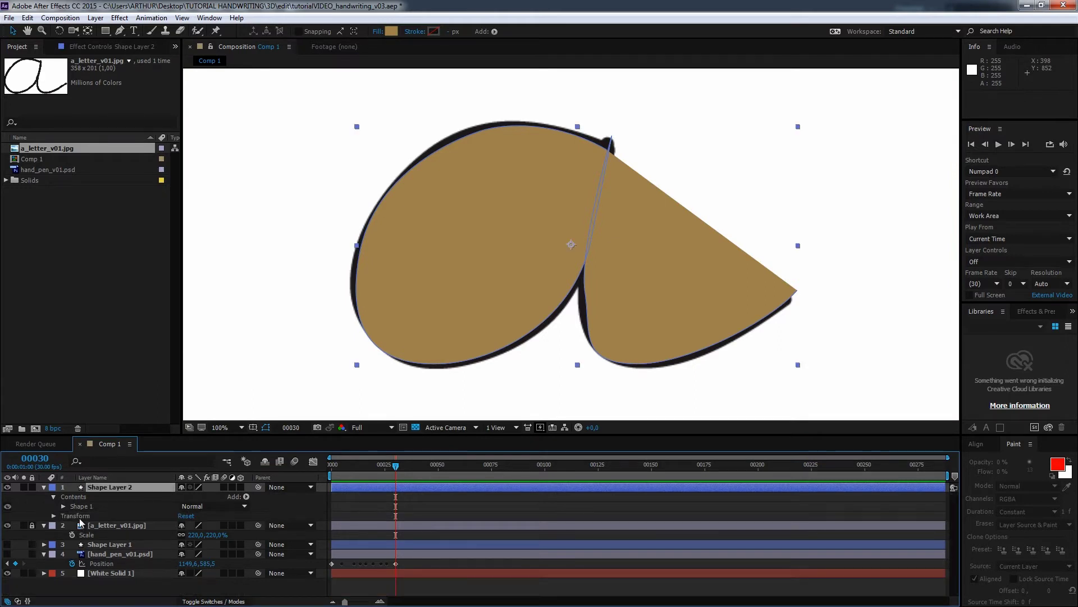
{"action": "left_click", "coordinate": [62, 507]}
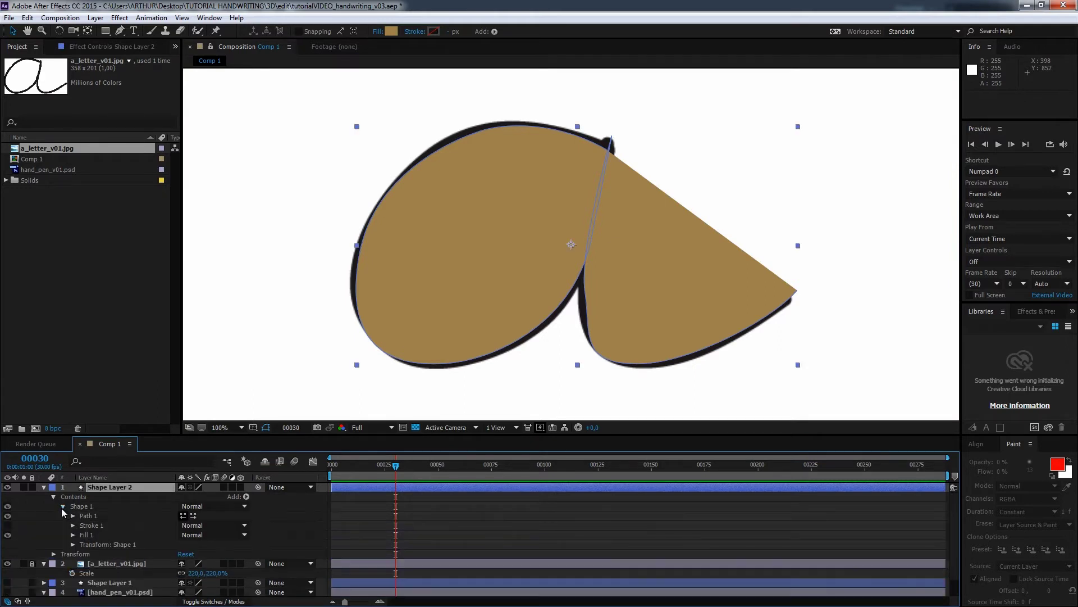
{"action": "left_click", "coordinate": [90, 534]}
{"action": "left_click", "coordinate": [7, 535]}
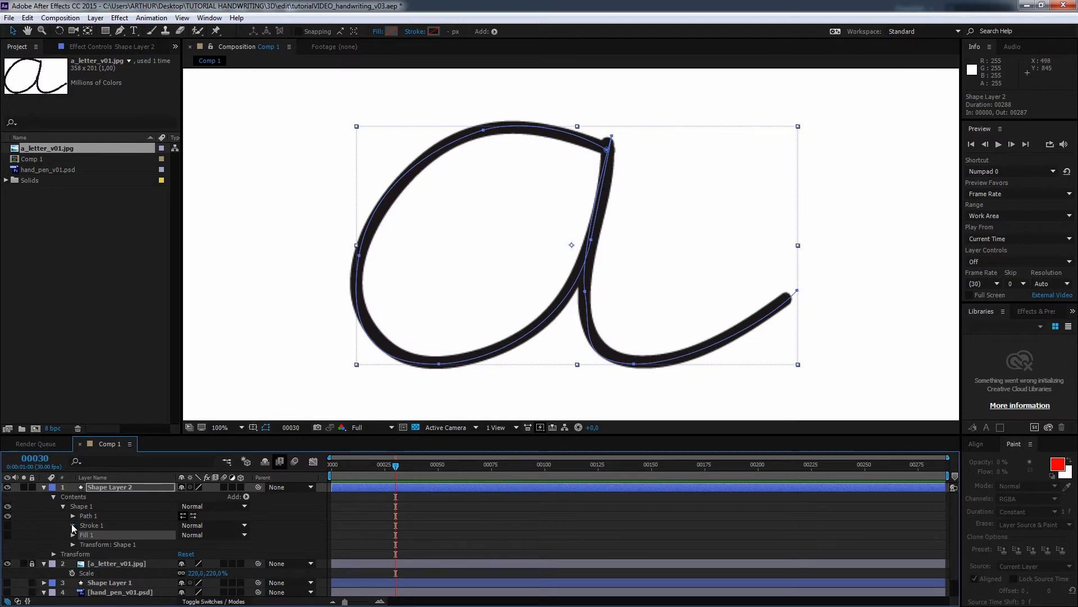
Give Stroke 1 a 16 px width and a black (000000) colour.
{"action": "left_click", "coordinate": [73, 526]}
{"action": "left_click", "coordinate": [187, 553]}
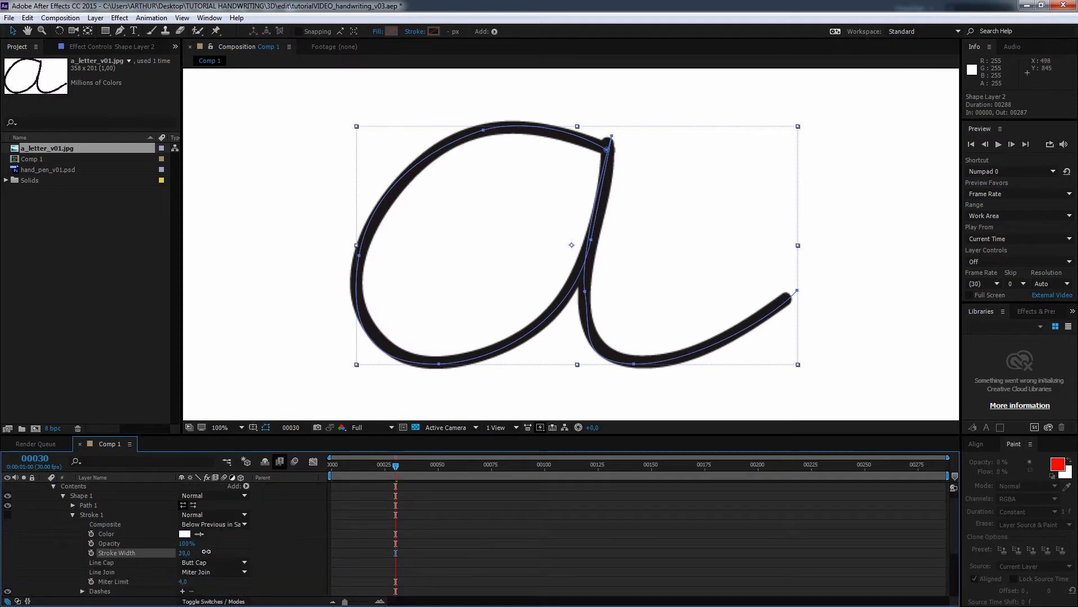
{"action": "scroll", "coordinate": [125, 541], "scroll_direction": "up", "scroll_amount": 1}
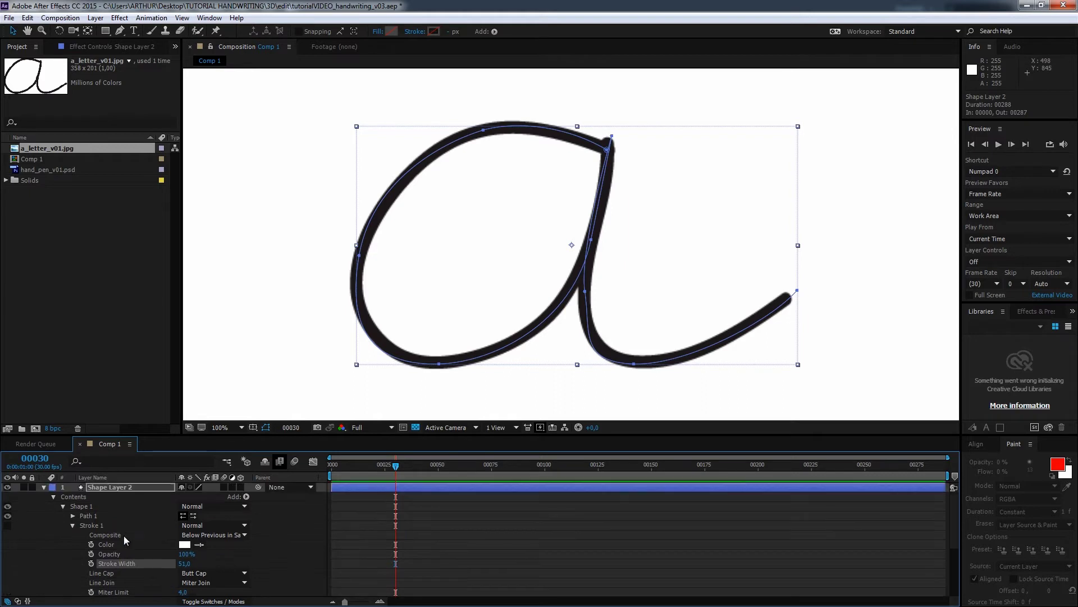
{"action": "left_click", "coordinate": [8, 525]}
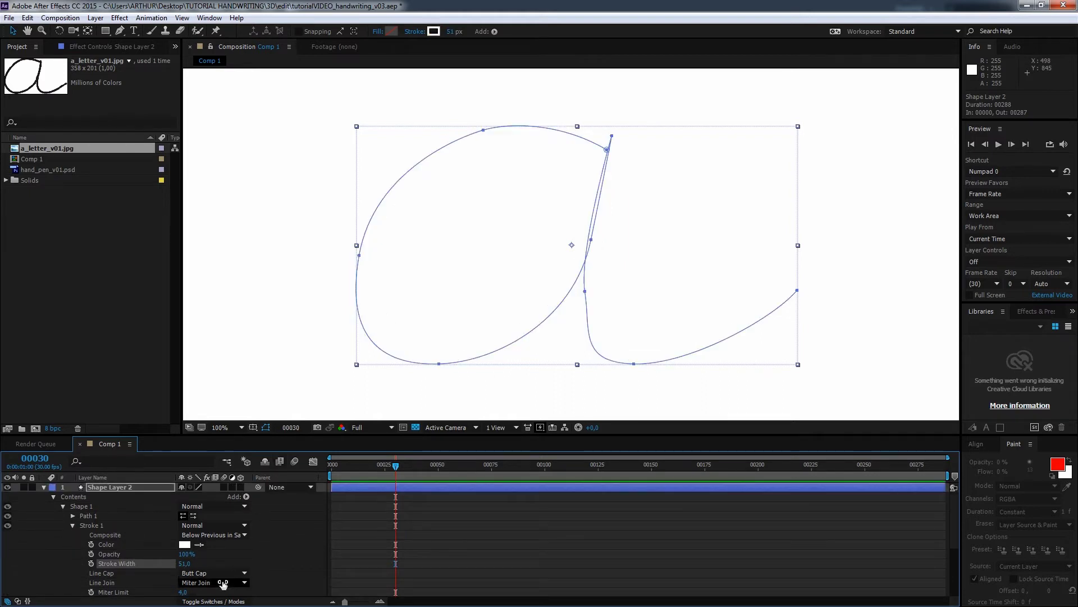
{"action": "left_click_drag", "start_coordinate": [181, 564], "coordinate": [218, 555]}
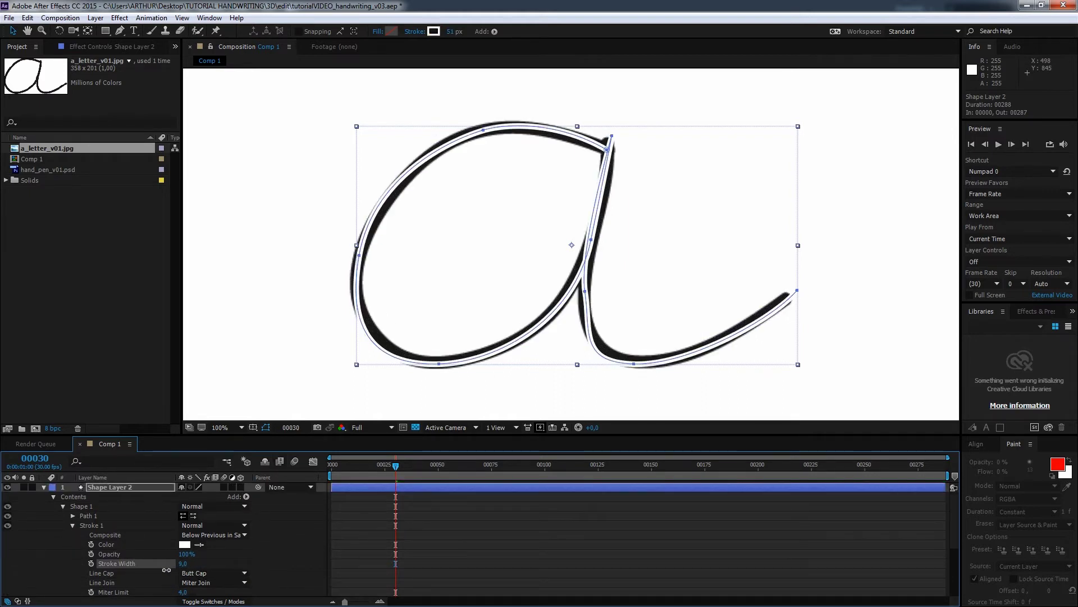
{"action": "left_click", "coordinate": [184, 545]}
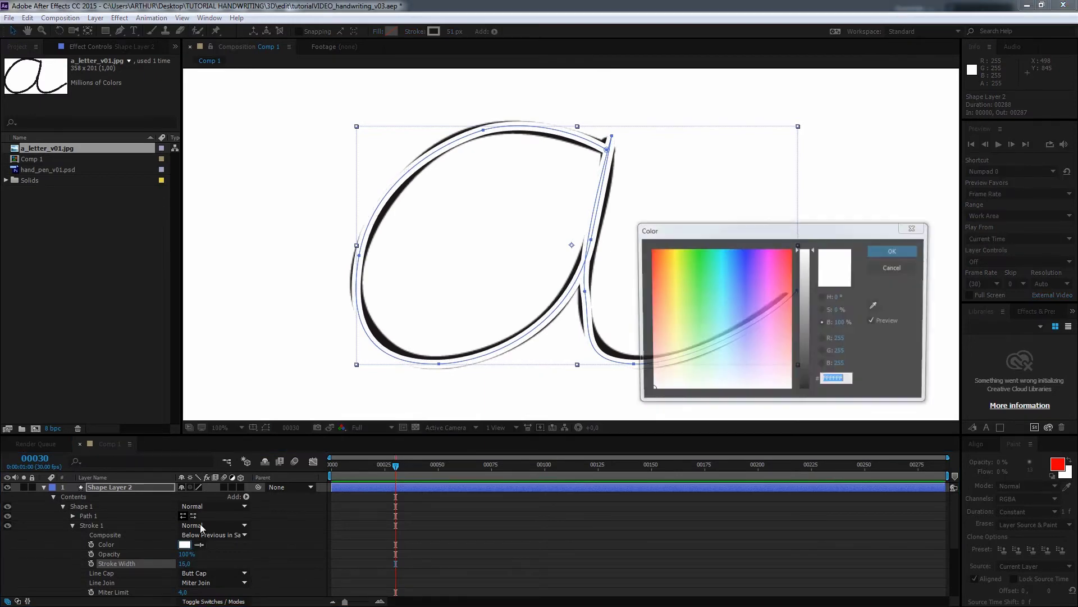
{"action": "left_click_drag", "start_coordinate": [805, 372], "coordinate": [805, 393]}
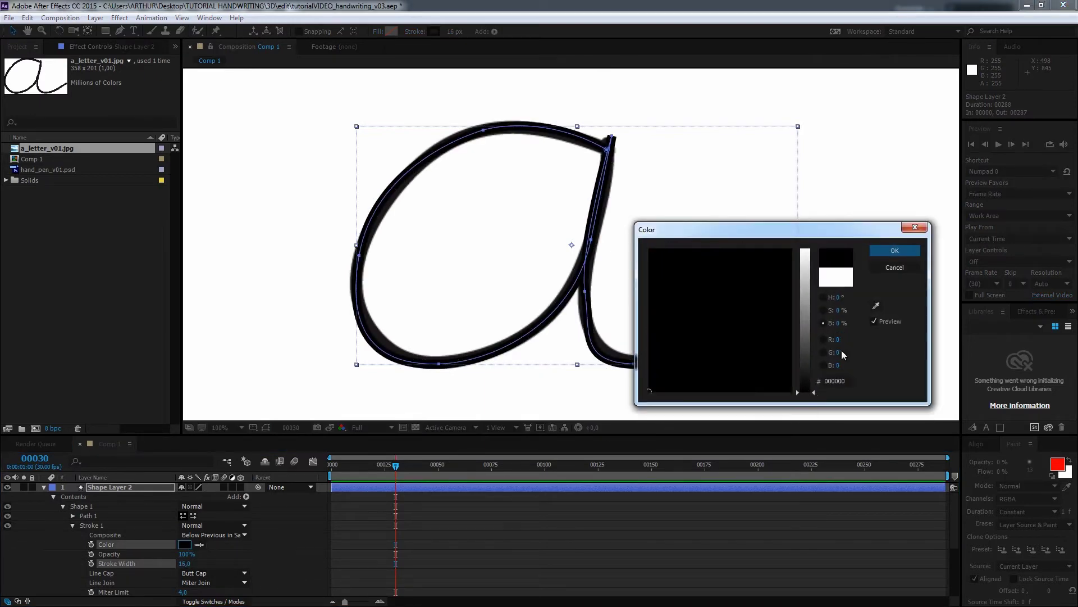
{"action": "left_click", "coordinate": [895, 250]}
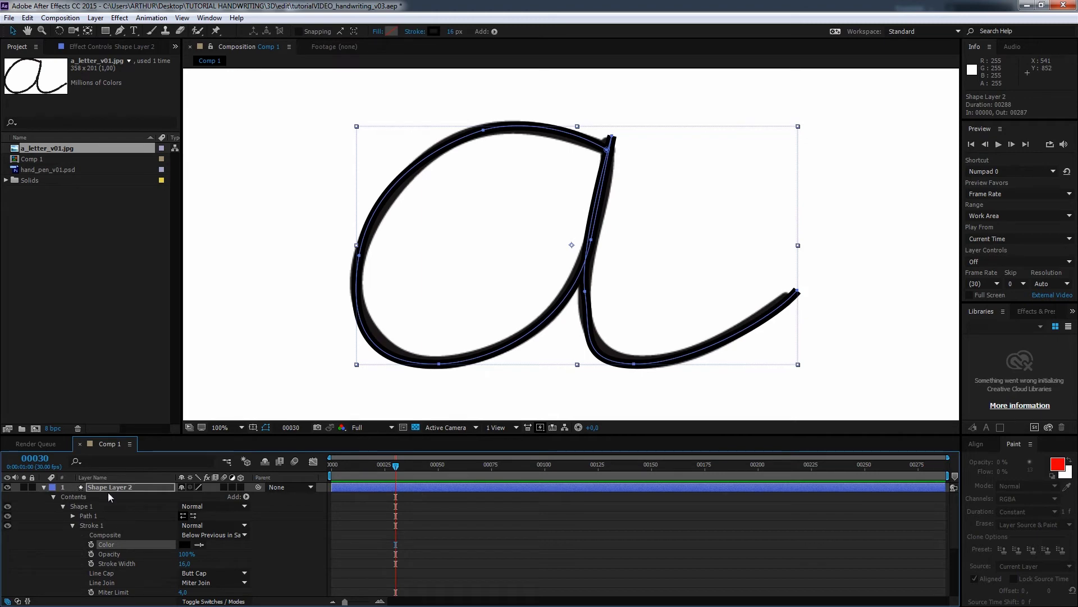
Refine the letter path's top-left, bottom and top-right vertices.
{"action": "left_click", "coordinate": [73, 516]}
{"action": "left_click", "coordinate": [93, 515]}
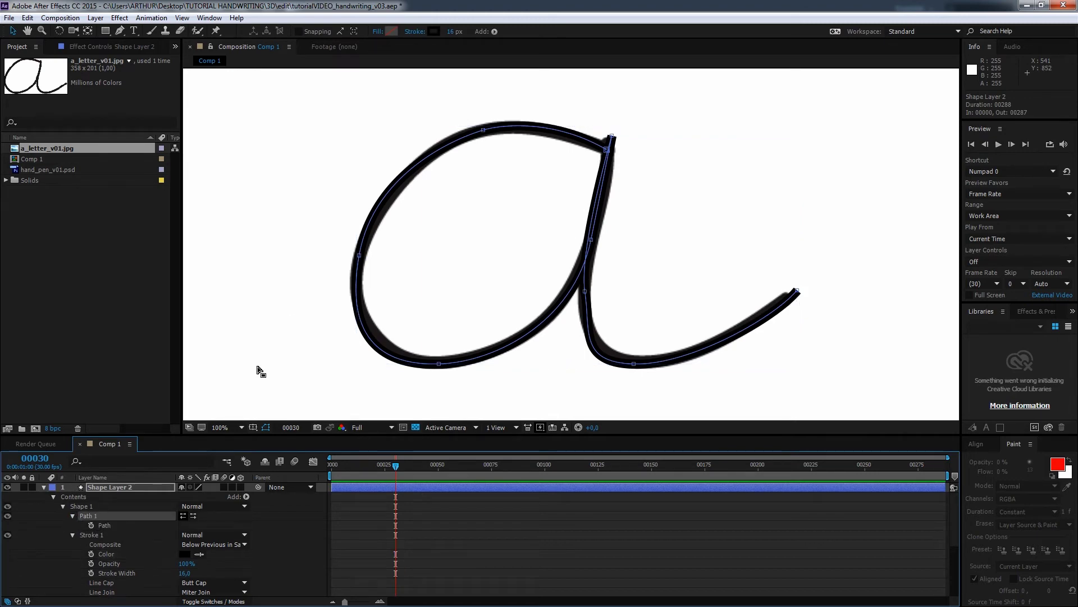
{"action": "left_click", "coordinate": [480, 133]}
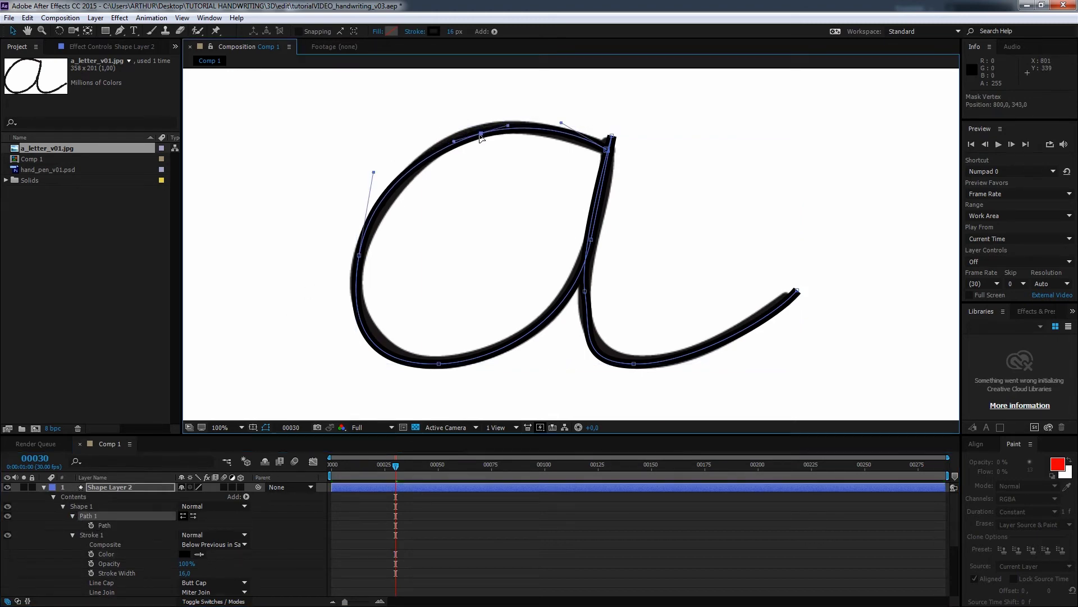
{"action": "left_click", "coordinate": [440, 365]}
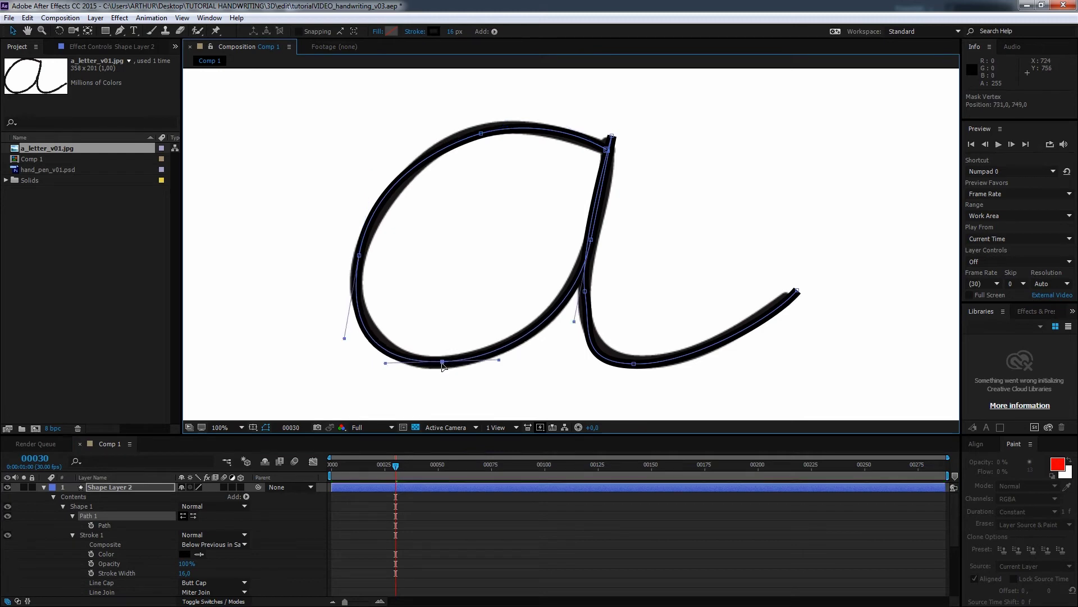
{"action": "left_click_drag", "start_coordinate": [612, 139], "coordinate": [614, 139]}
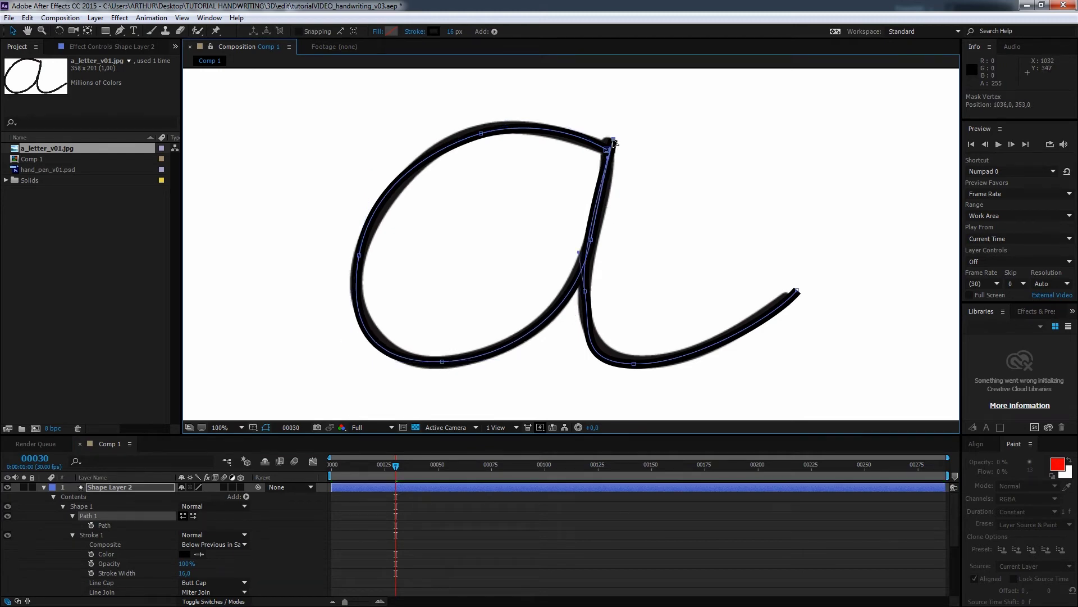
Set Stroke 1's Line Cap to Round Cap and hide the a_letter_v01.jpg reference layer.
{"action": "left_click", "coordinate": [247, 583]}
{"action": "left_click", "coordinate": [243, 559]}
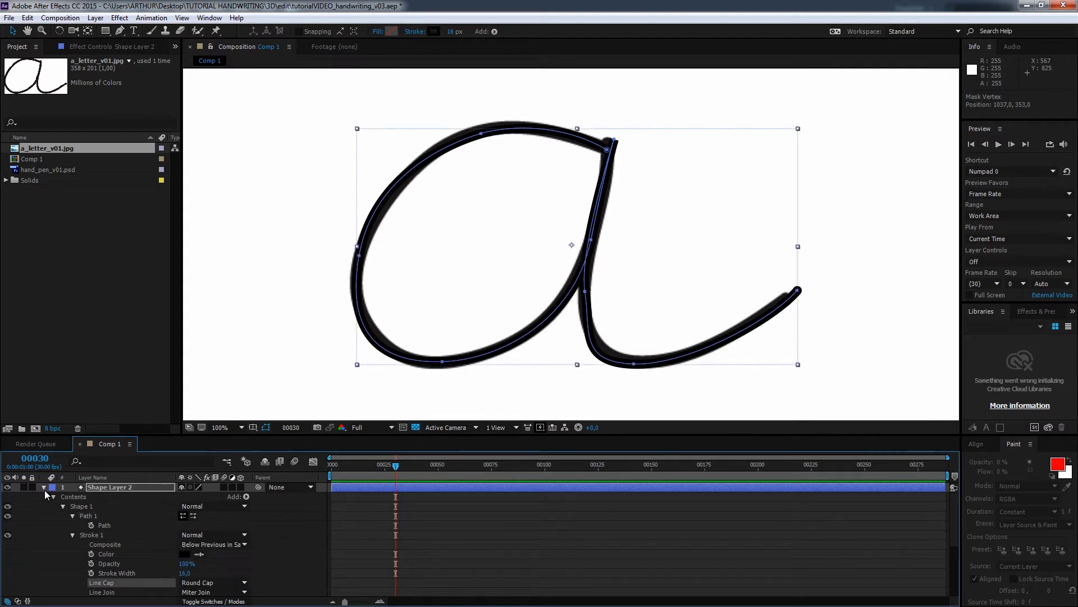
{"action": "left_click", "coordinate": [44, 488]}
{"action": "left_click", "coordinate": [8, 497]}
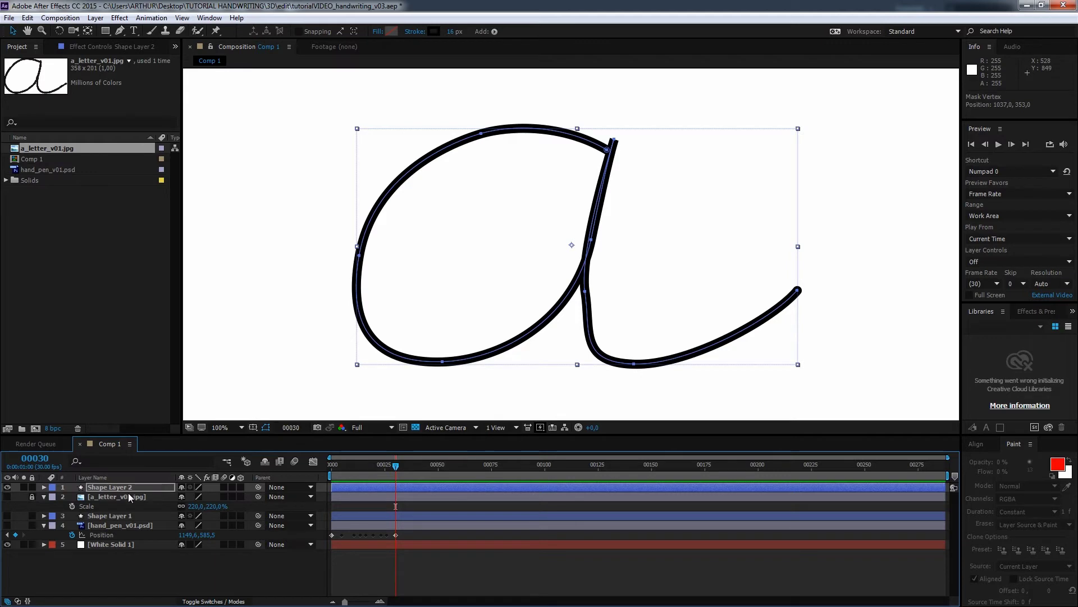
Add Trim Paths 1 to Shape 1 and test-scrub its End value, leaving it at 100%.
{"action": "left_click", "coordinate": [44, 488]}
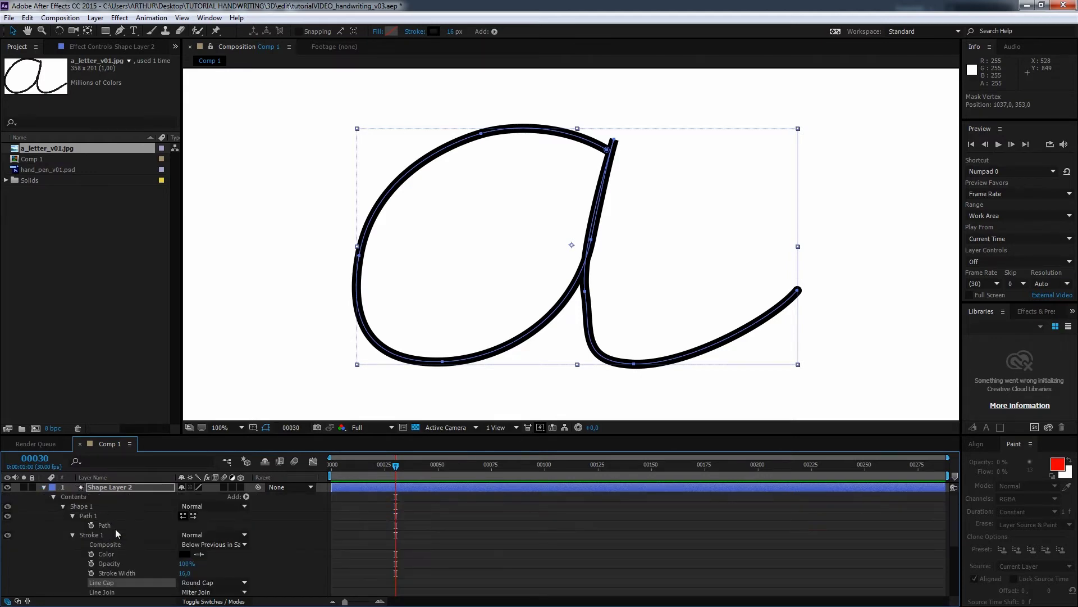
{"action": "left_click", "coordinate": [73, 515]}
{"action": "left_click", "coordinate": [77, 506]}
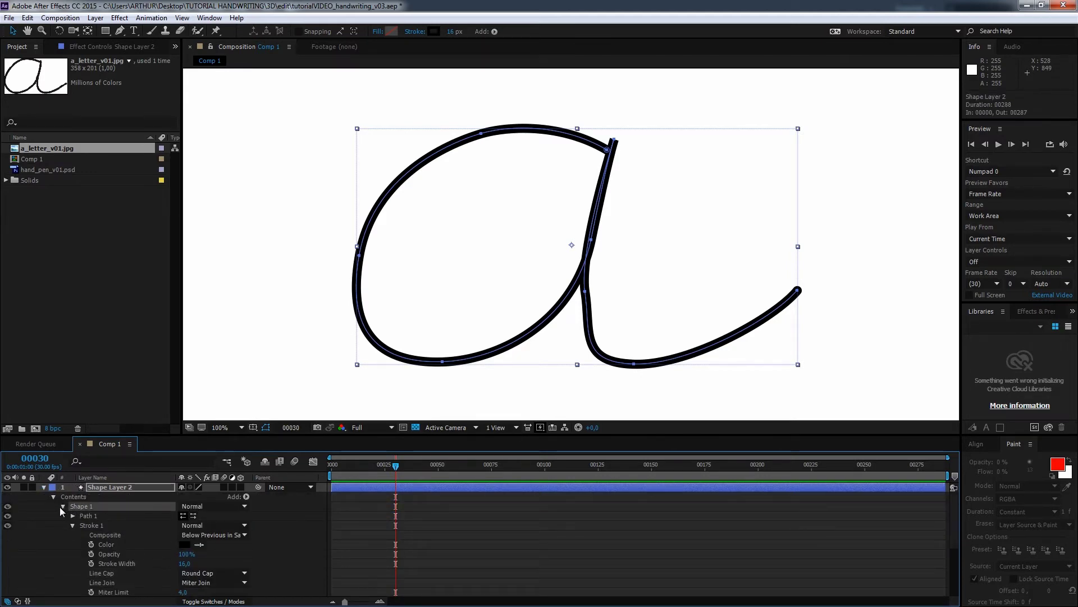
{"action": "left_click", "coordinate": [143, 508]}
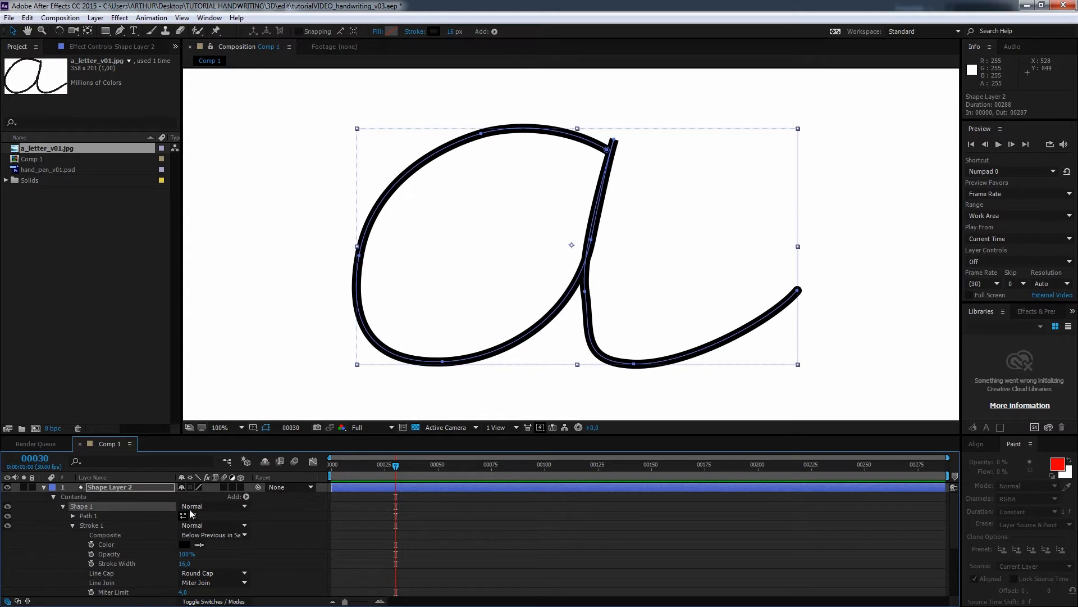
{"action": "left_click", "coordinate": [246, 497]}
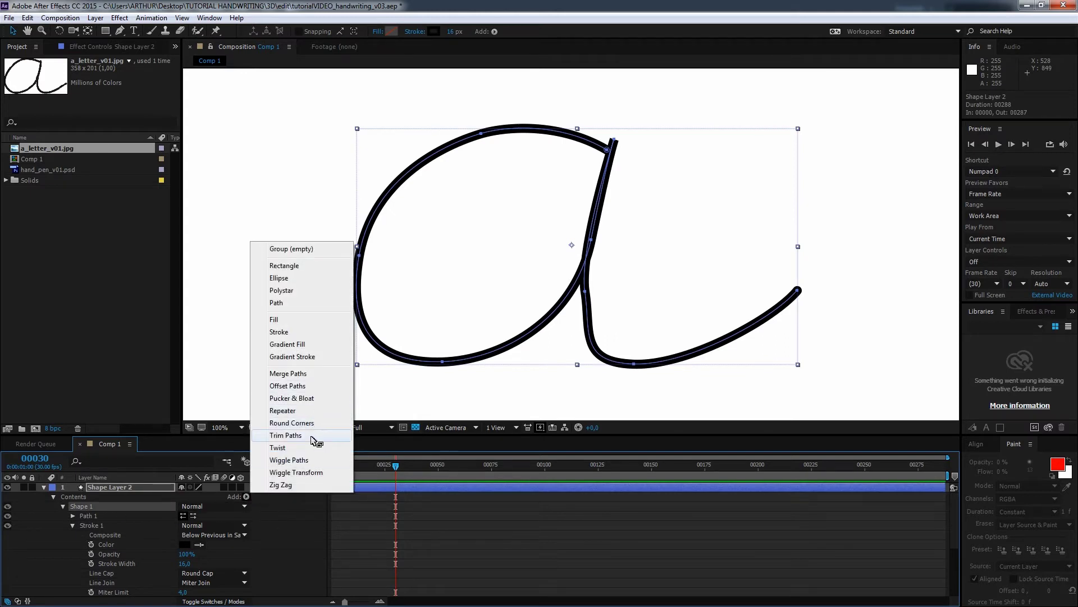
{"action": "left_click", "coordinate": [313, 440]}
{"action": "left_click", "coordinate": [72, 525]}
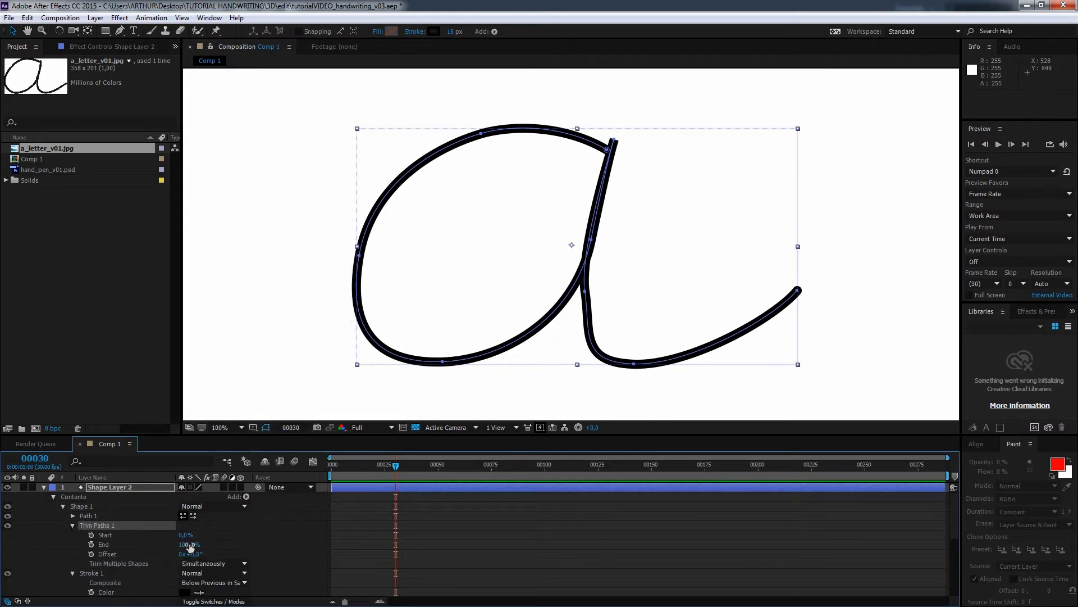
{"action": "left_click_drag", "start_coordinate": [190, 545], "coordinate": [222, 558]}
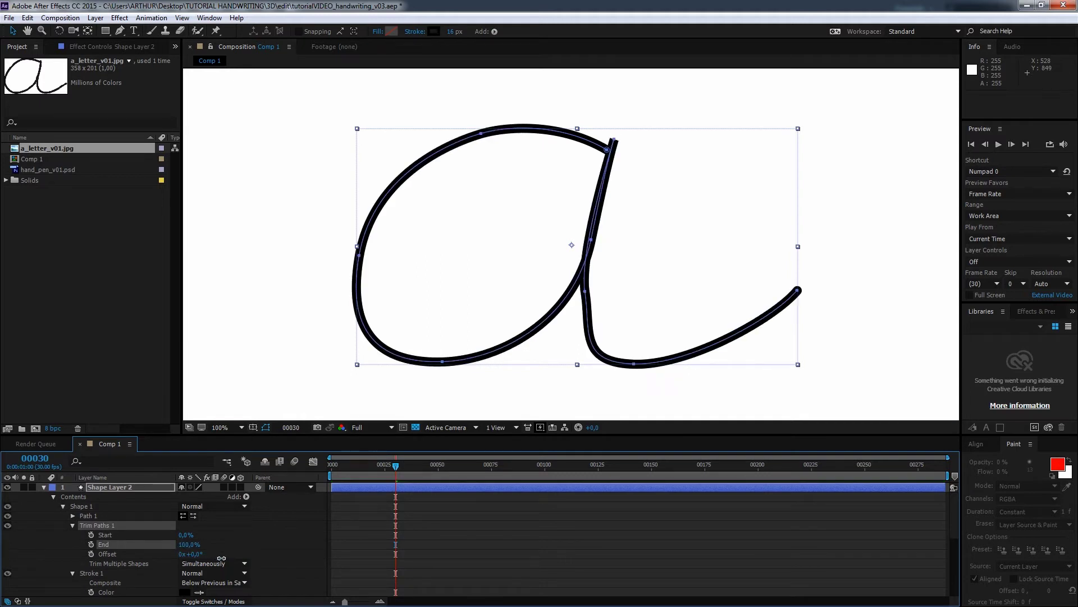
{"action": "left_click", "coordinate": [586, 292]}
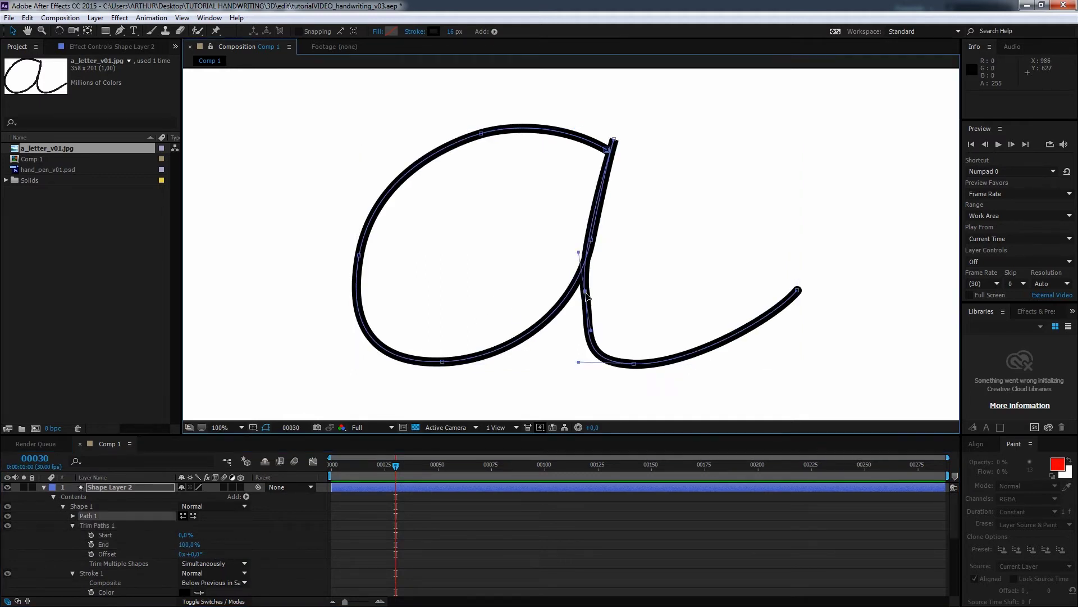
Refine the stem curve, then create a new text layer reading 'a'.
{"action": "left_click_drag", "start_coordinate": [591, 331], "coordinate": [584, 338]}
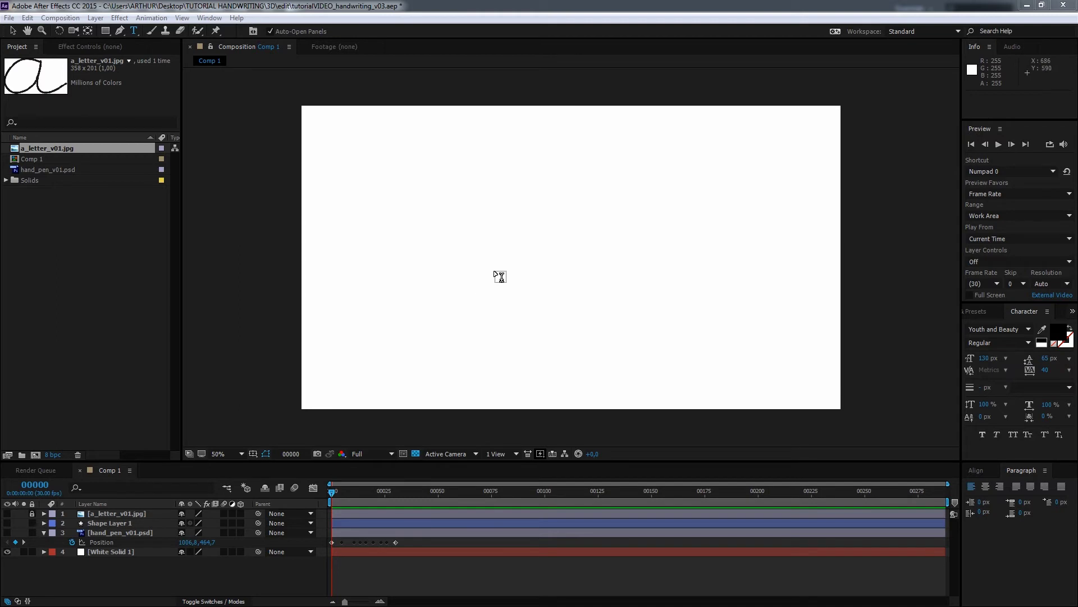
{"action": "left_click", "coordinate": [602, 246]}
{"action": "type", "text": "a"}
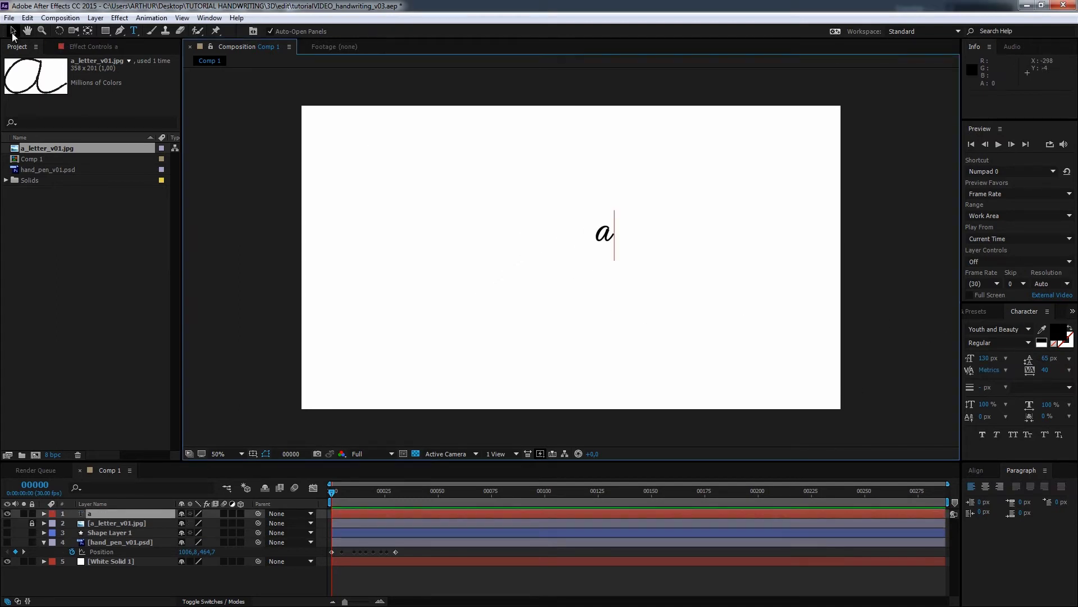
{"action": "left_click", "coordinate": [13, 31]}
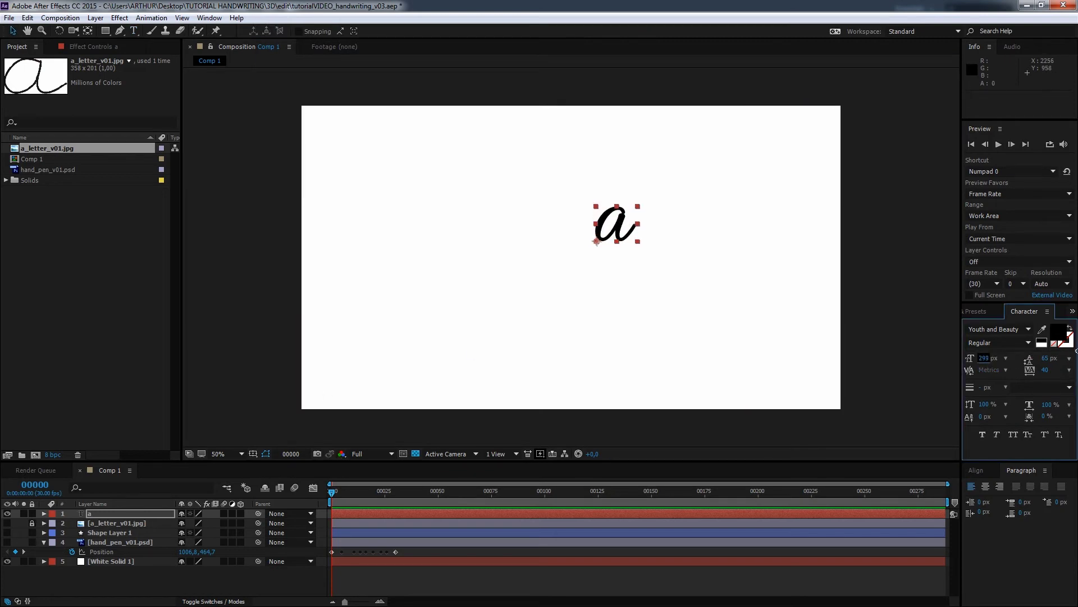
Size the Youth and Beauty 'a' to 321 px, move it down-left, and lock both layers.
{"action": "left_click_drag", "start_coordinate": [985, 356], "coordinate": [1076, 354]}
{"action": "left_click_drag", "start_coordinate": [623, 225], "coordinate": [601, 252]}
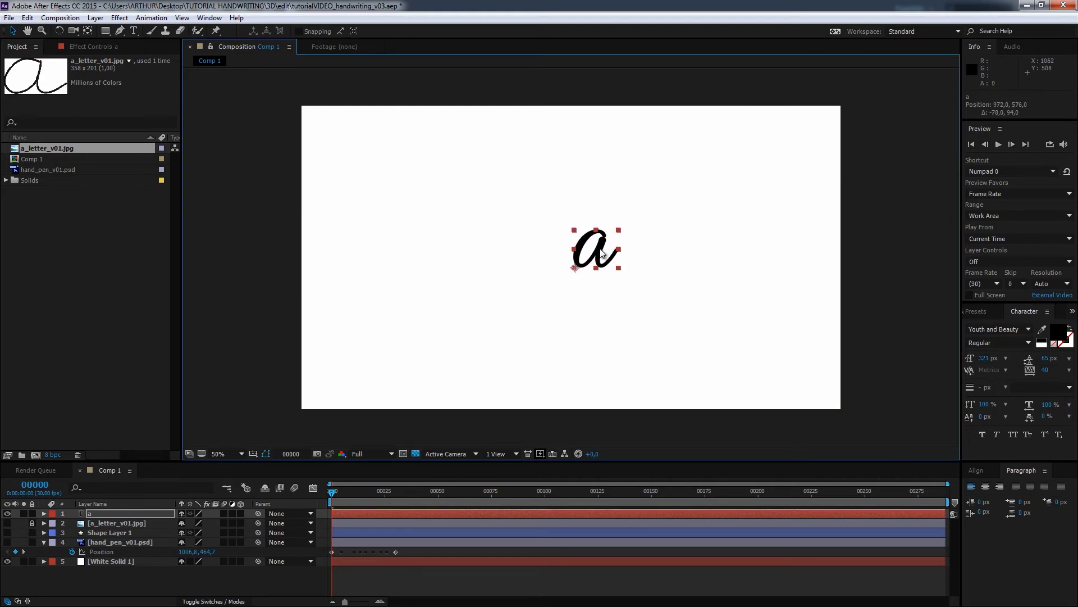
{"action": "left_click", "coordinate": [32, 514]}
{"action": "left_click", "coordinate": [32, 523]}
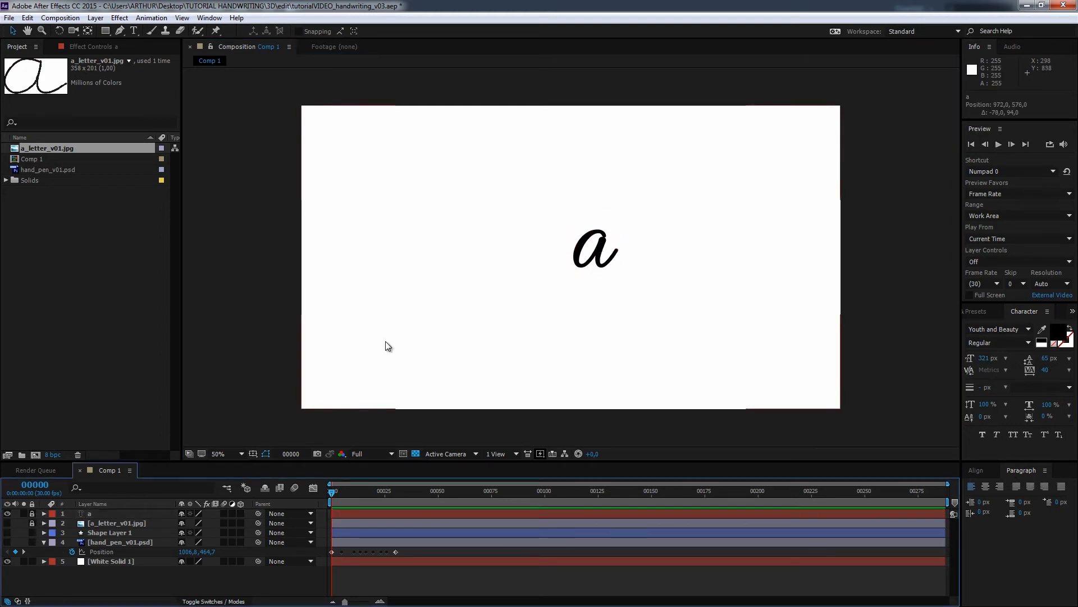
{"action": "key", "text": "/"}
At 200% zoom, draw a Pen path around the 'a' bowl, right stroke and tail.
{"action": "left_click", "coordinate": [121, 31]}
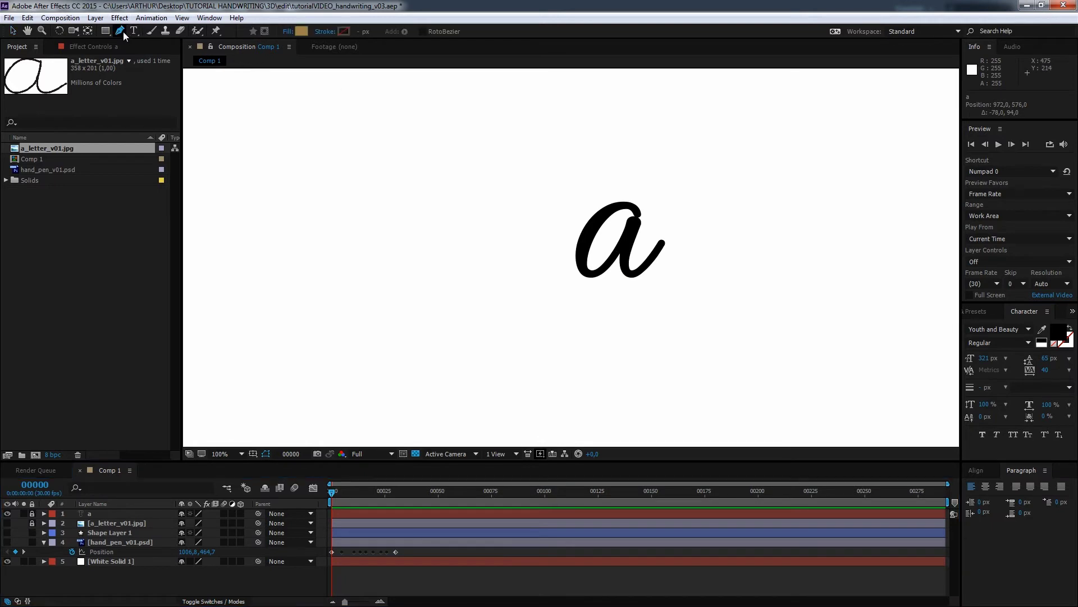
{"action": "key", "text": "."}
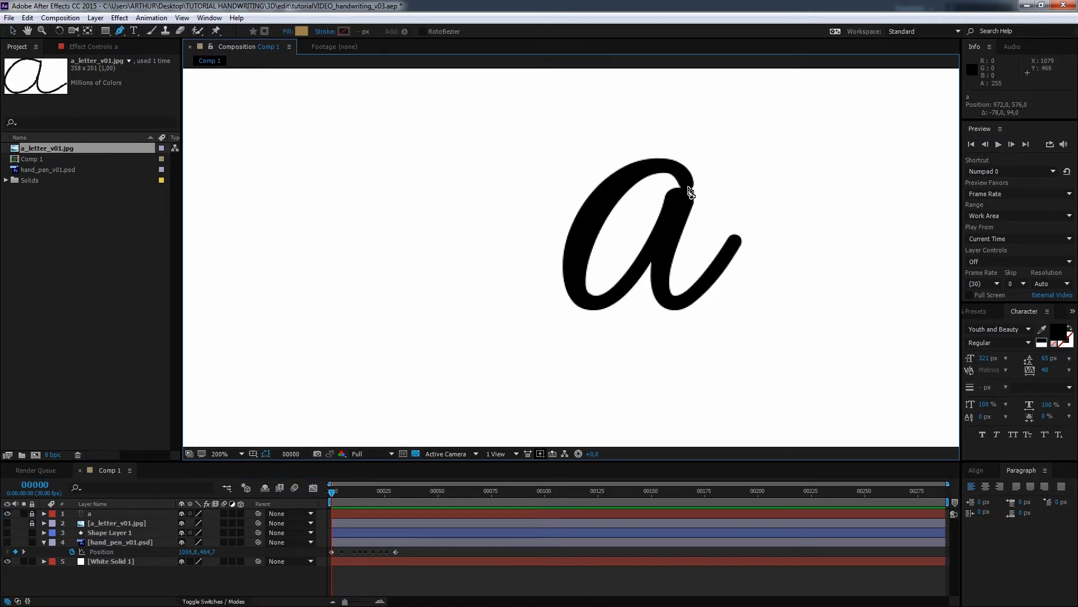
{"action": "left_click", "coordinate": [688, 185]}
{"action": "left_click_drag", "start_coordinate": [659, 168], "coordinate": [629, 171]}
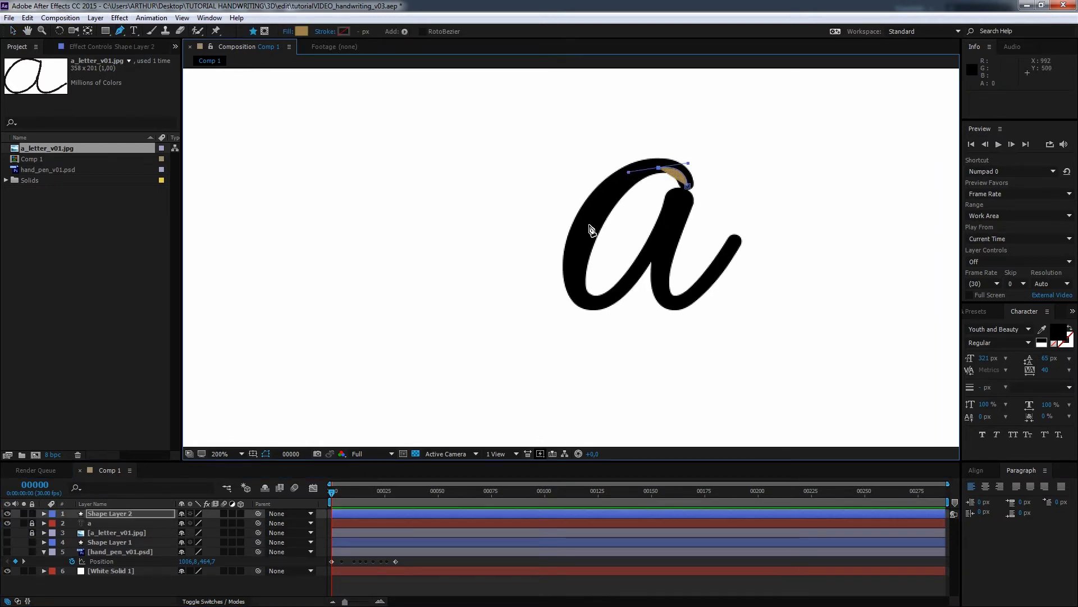
{"action": "left_click_drag", "start_coordinate": [586, 223], "coordinate": [574, 253]}
{"action": "left_click_drag", "start_coordinate": [595, 306], "coordinate": [635, 297]}
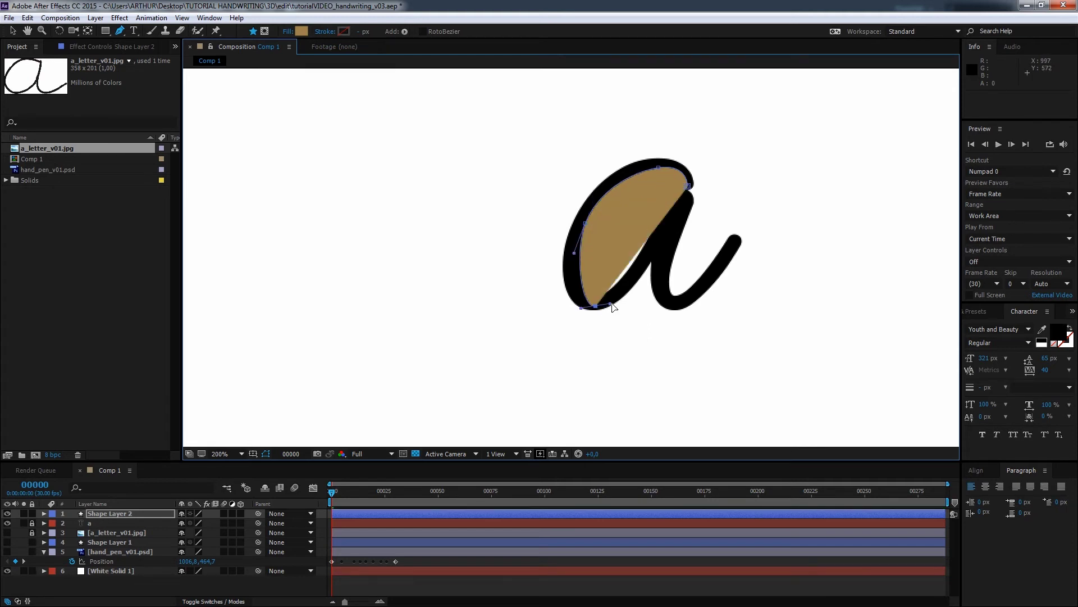
{"action": "left_click_drag", "start_coordinate": [665, 233], "coordinate": [669, 223]}
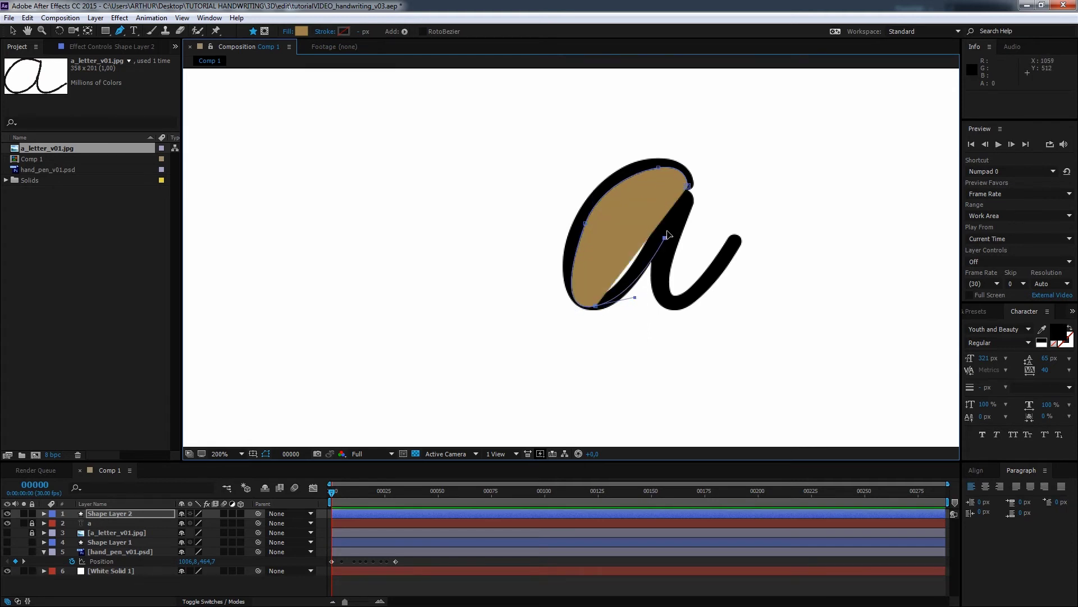
{"action": "left_click", "coordinate": [664, 265]}
{"action": "left_click_drag", "start_coordinate": [672, 306], "coordinate": [696, 302]}
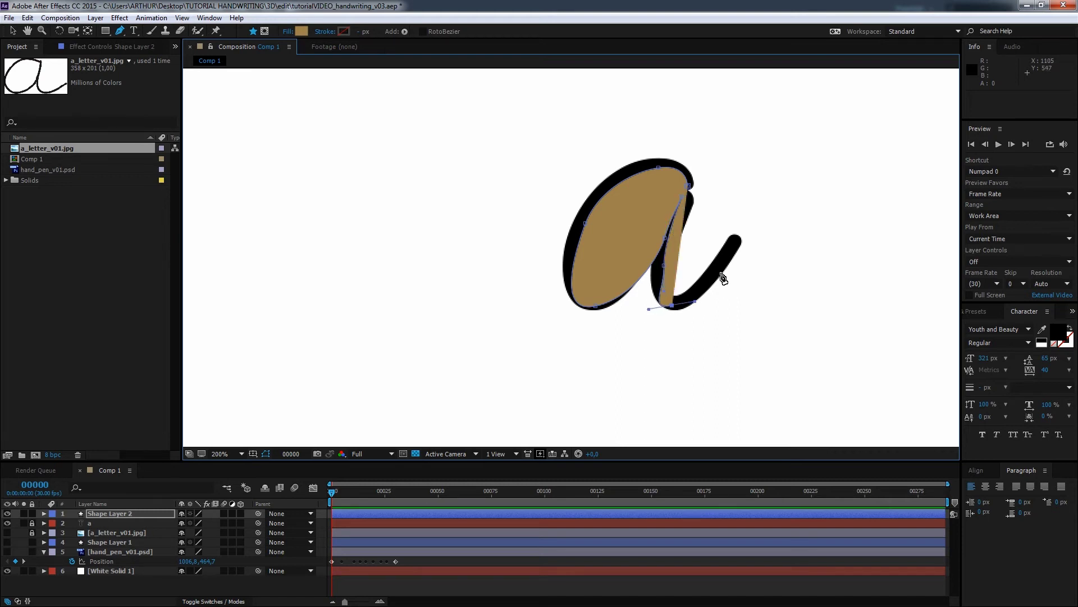
{"action": "left_click_drag", "start_coordinate": [741, 236], "coordinate": [747, 219]}
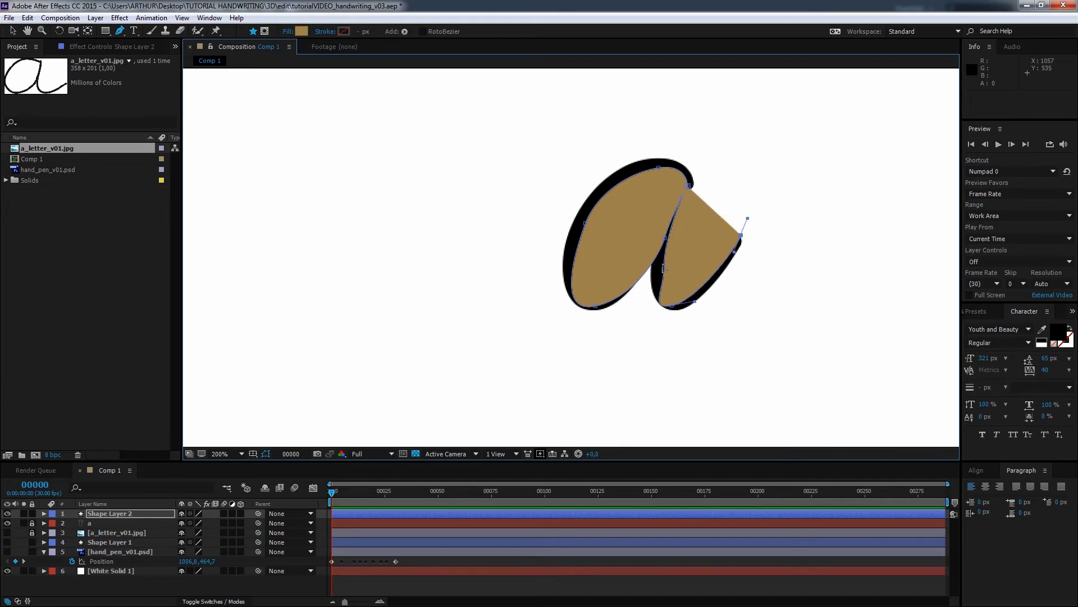
Adjust the right-stroke, top and left-side vertices to match the letter's outline.
{"action": "key", "text": "v"}
{"action": "left_click_drag", "start_coordinate": [664, 265], "coordinate": [658, 265]}
{"action": "left_click_drag", "start_coordinate": [672, 306], "coordinate": [683, 303]}
{"action": "left_click_drag", "start_coordinate": [658, 265], "coordinate": [657, 272]}
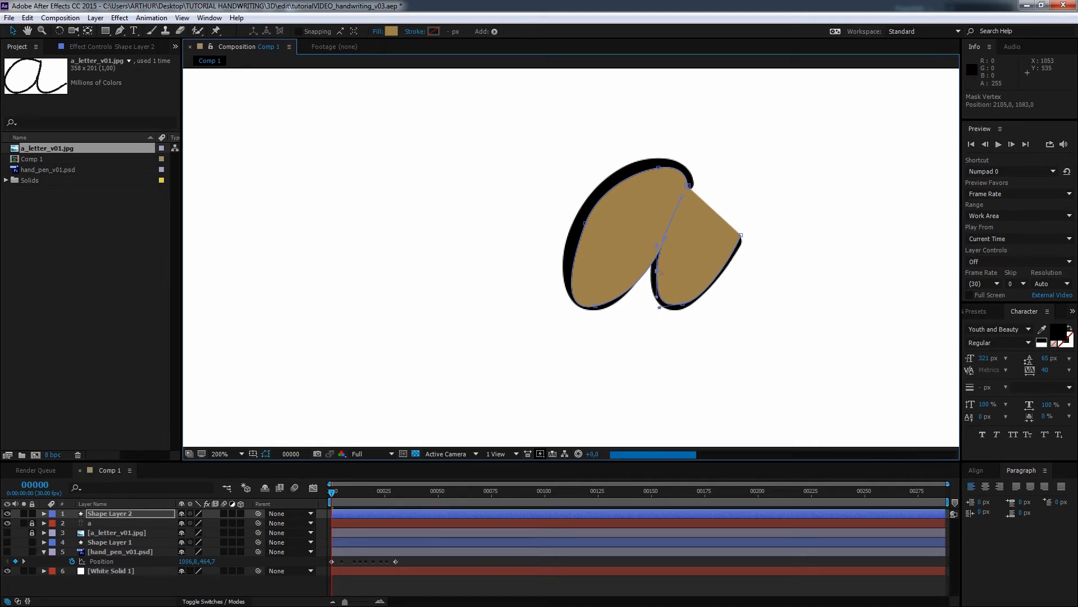
{"action": "left_click_drag", "start_coordinate": [659, 168], "coordinate": [654, 164]}
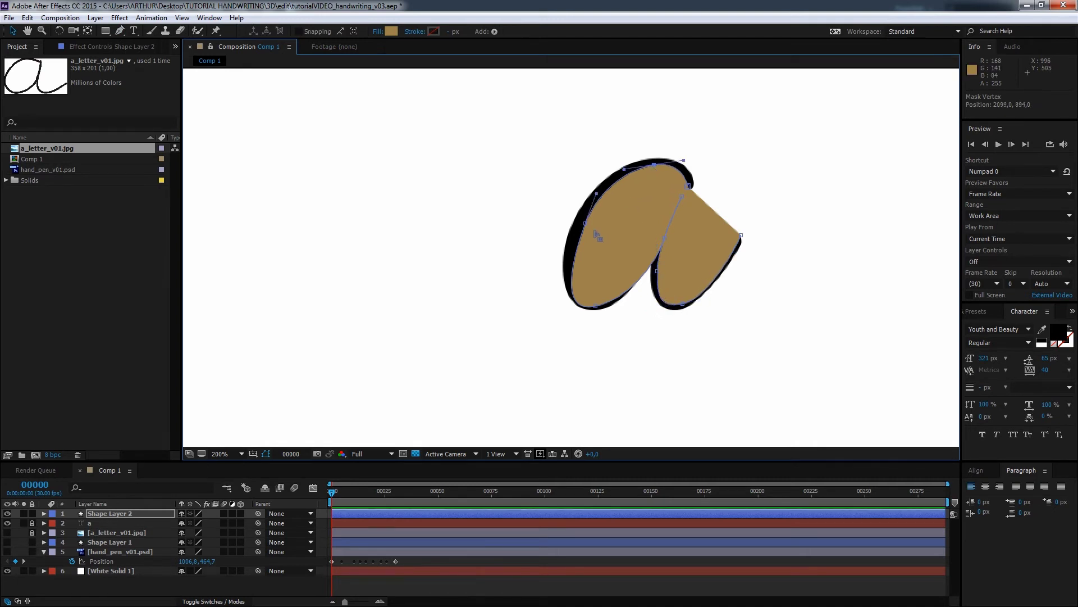
{"action": "left_click_drag", "start_coordinate": [588, 227], "coordinate": [583, 226]}
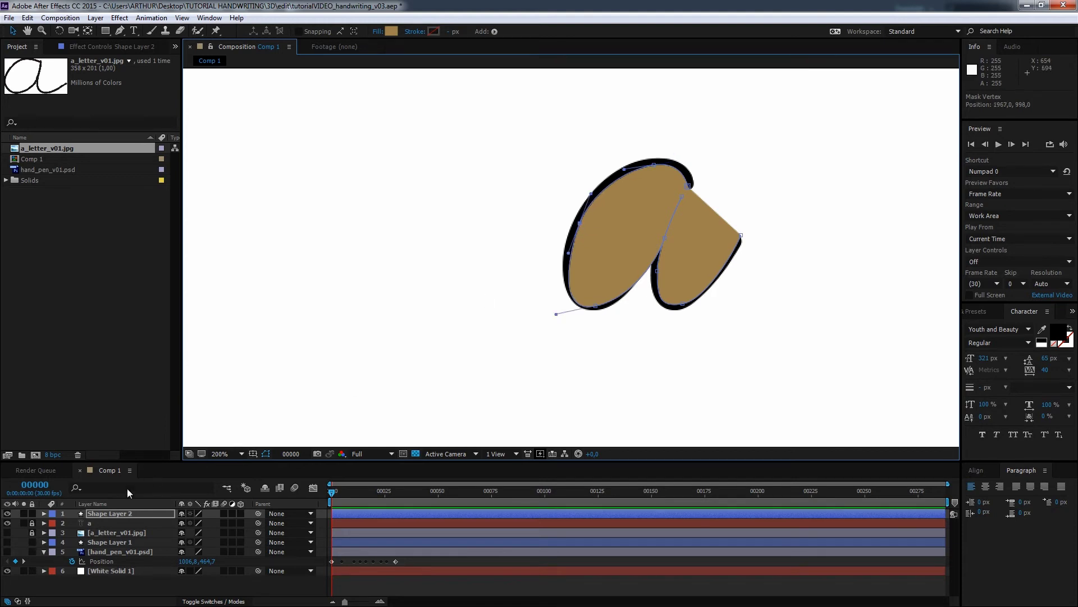
Expand Shape 1's contents and hide its brown Fill 1.
{"action": "left_click", "coordinate": [44, 513]}
{"action": "left_click", "coordinate": [43, 514]}
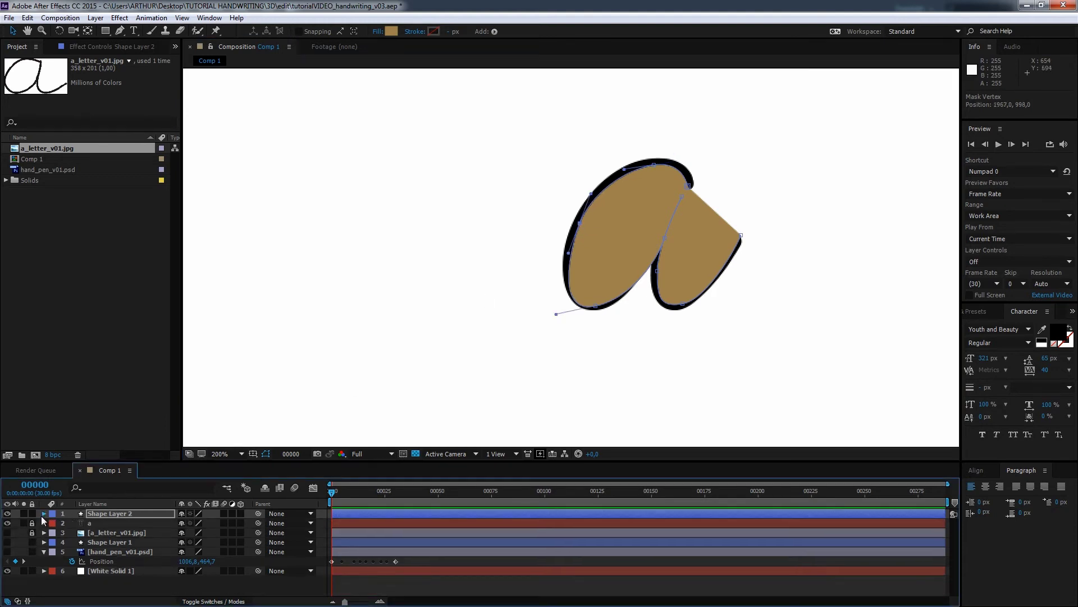
{"action": "left_click", "coordinate": [44, 514]}
{"action": "left_click", "coordinate": [53, 523]}
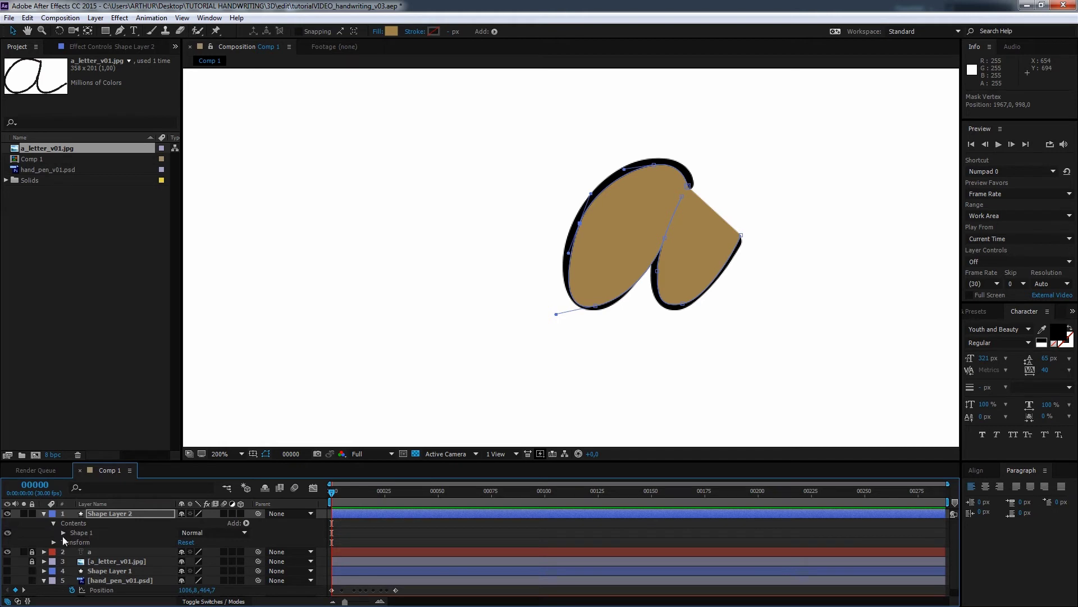
{"action": "left_click", "coordinate": [63, 533]}
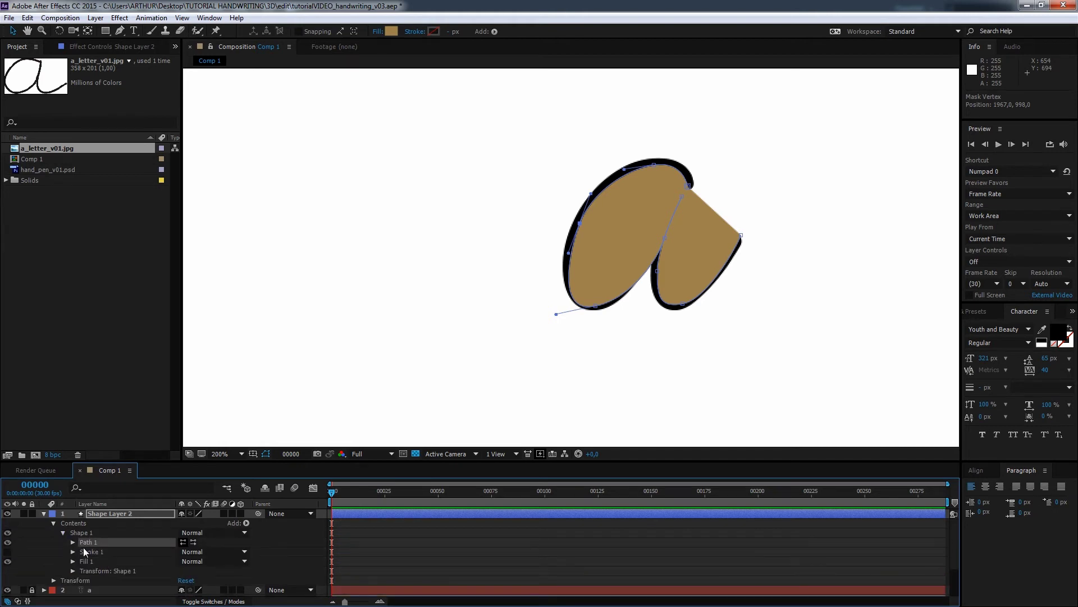
{"action": "left_click", "coordinate": [8, 561]}
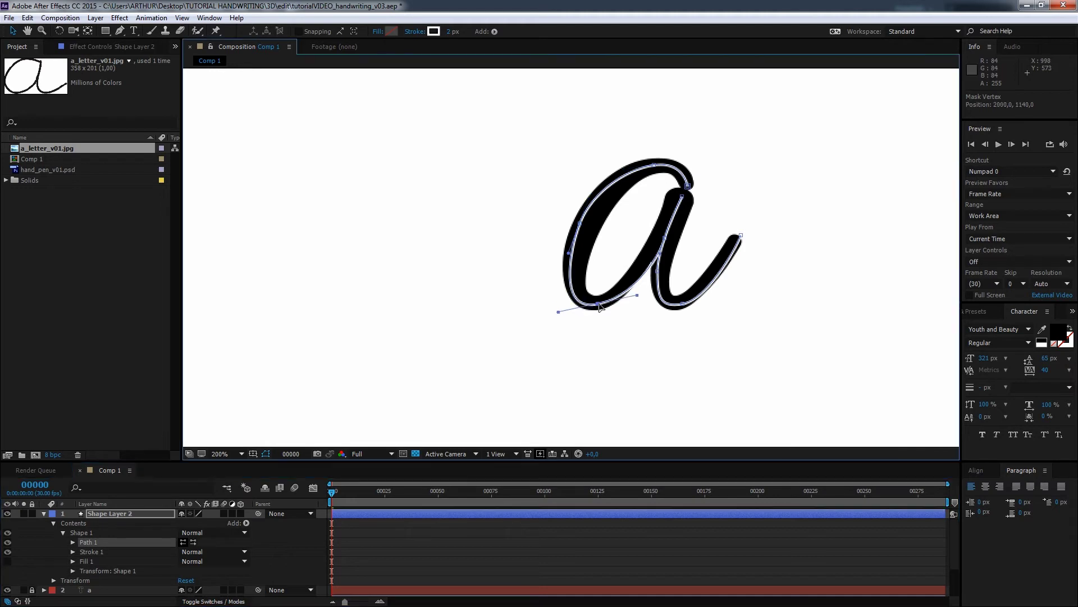
Move the bottom point onto the letter's centre and pull out its curve handles.
{"action": "left_click_drag", "start_coordinate": [597, 307], "coordinate": [600, 304]}
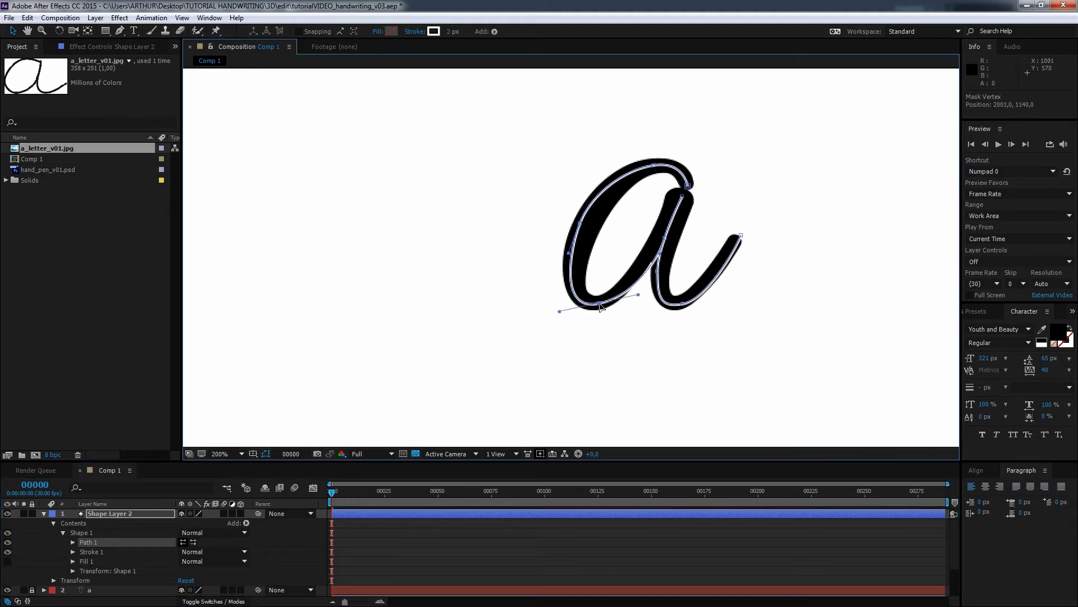
{"action": "left_click", "coordinate": [584, 225]}
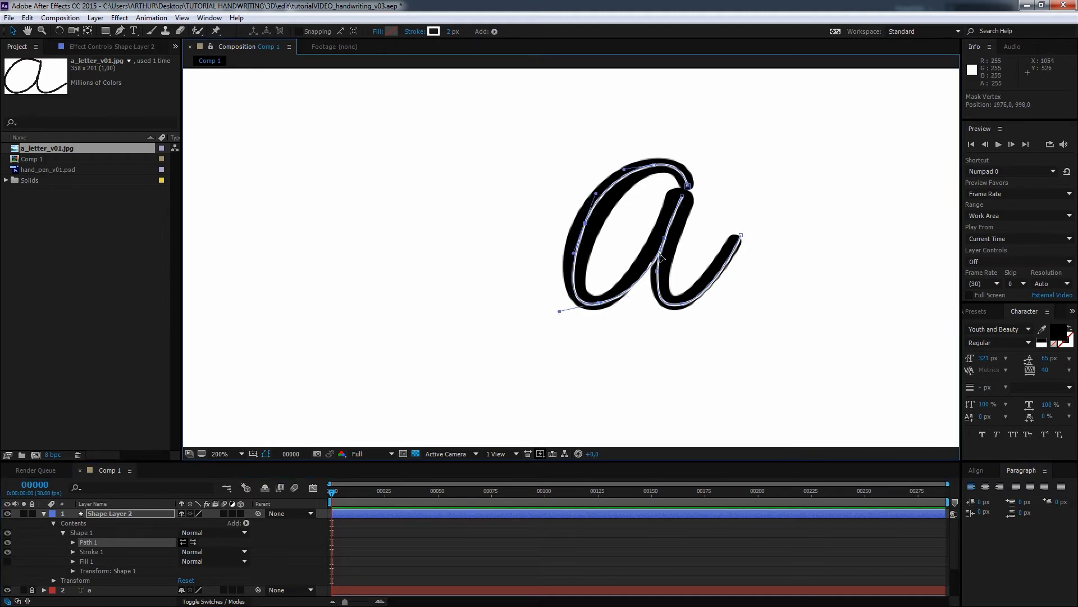
{"action": "left_click_drag", "start_coordinate": [598, 306], "coordinate": [638, 300]}
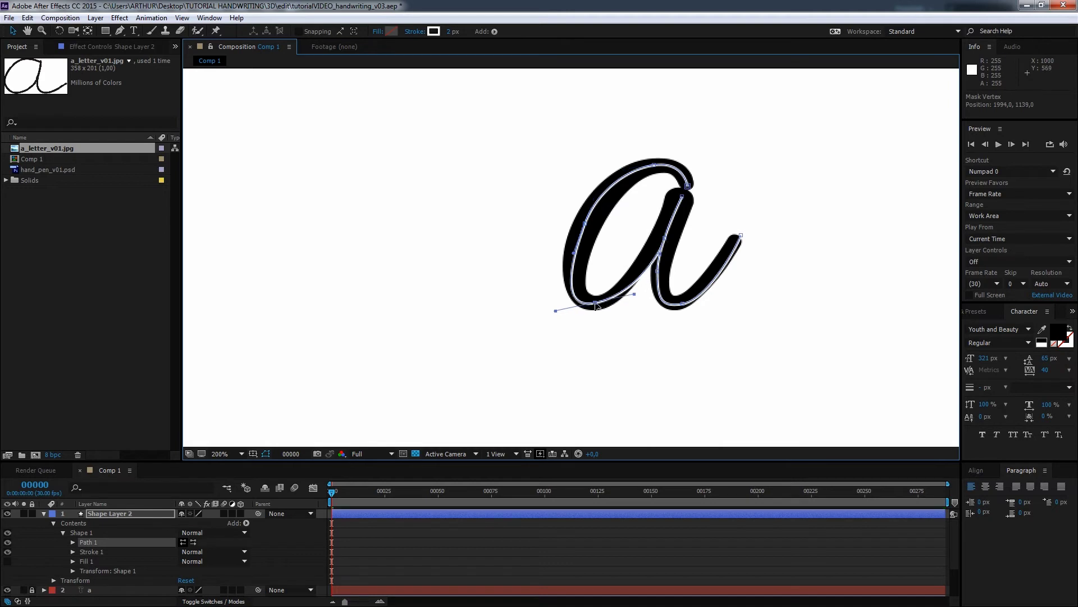
{"action": "left_click", "coordinate": [663, 240]}
{"action": "left_click", "coordinate": [683, 198]}
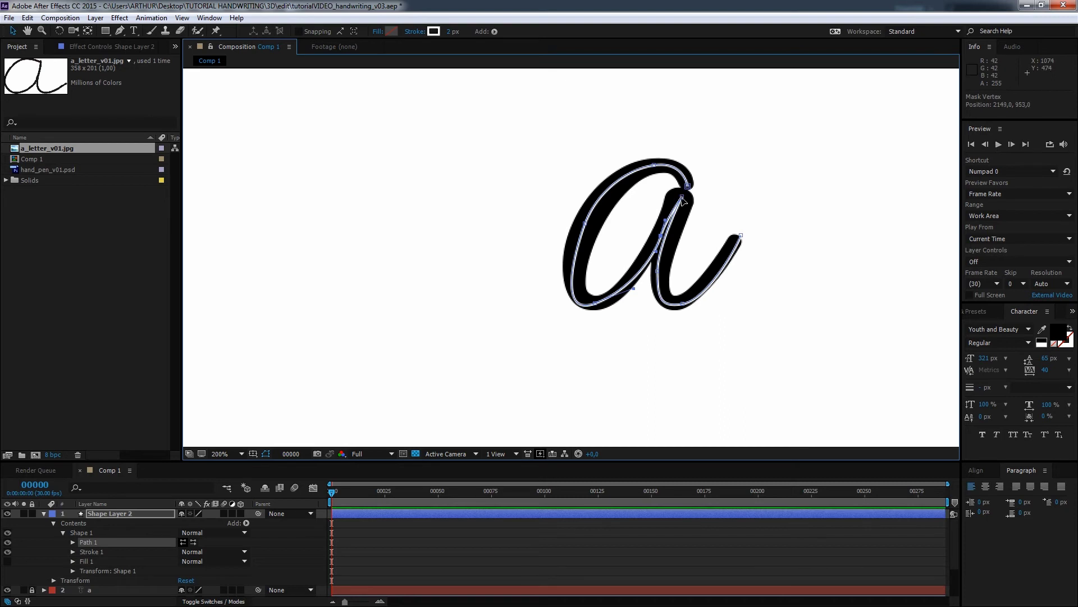
Set Stroke 1's width to 26 px with Round Cap line ends.
{"action": "left_click", "coordinate": [73, 552]}
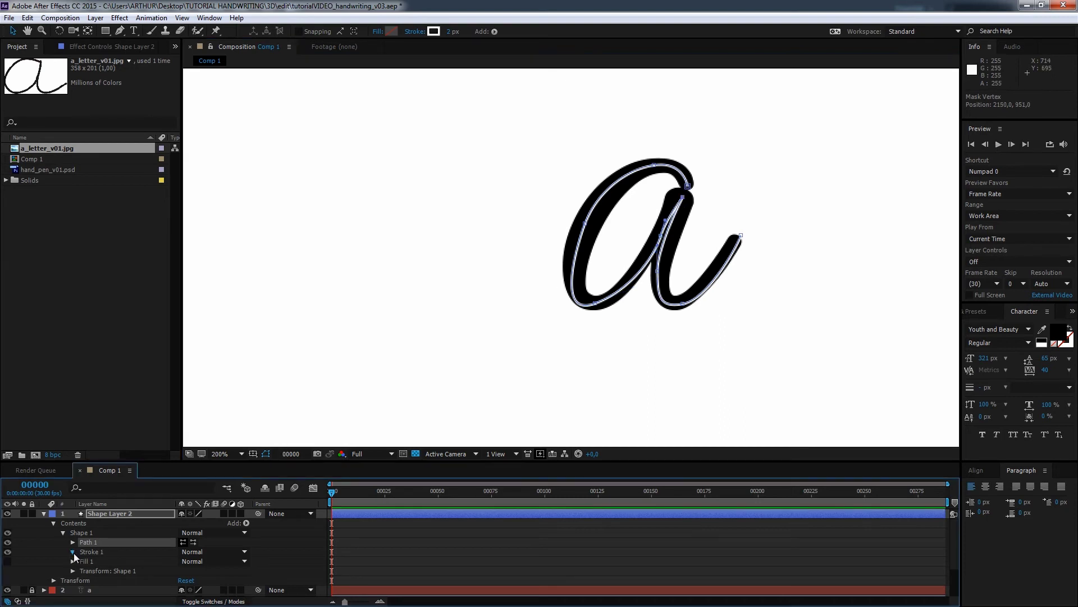
{"action": "scroll", "coordinate": [113, 553], "scroll_direction": "down", "scroll_amount": 2}
{"action": "left_click_drag", "start_coordinate": [182, 553], "coordinate": [205, 559]}
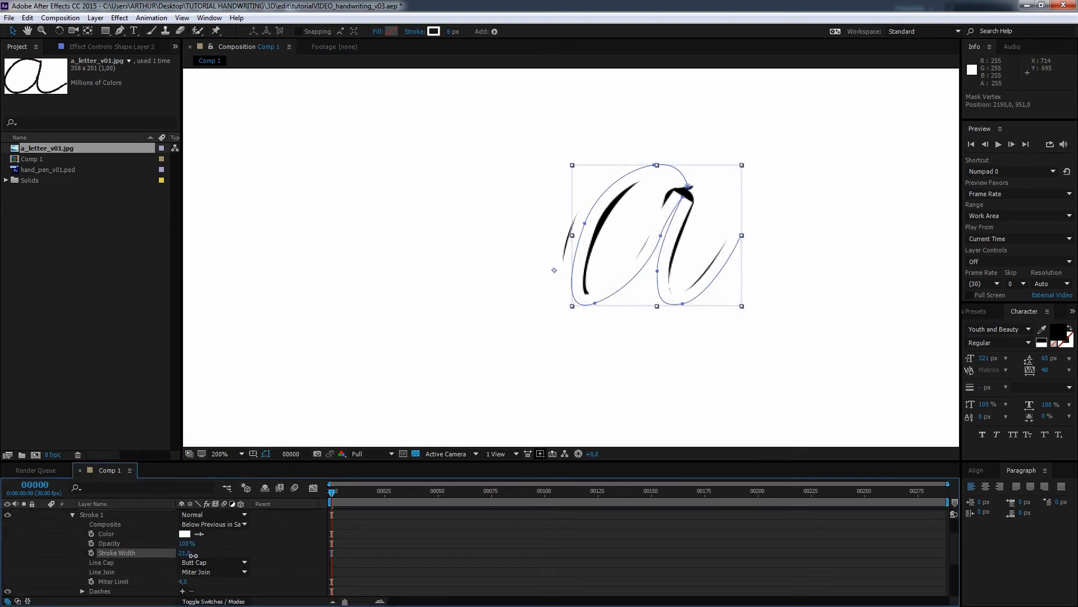
{"action": "left_click", "coordinate": [240, 561]}
{"action": "left_click", "coordinate": [245, 540]}
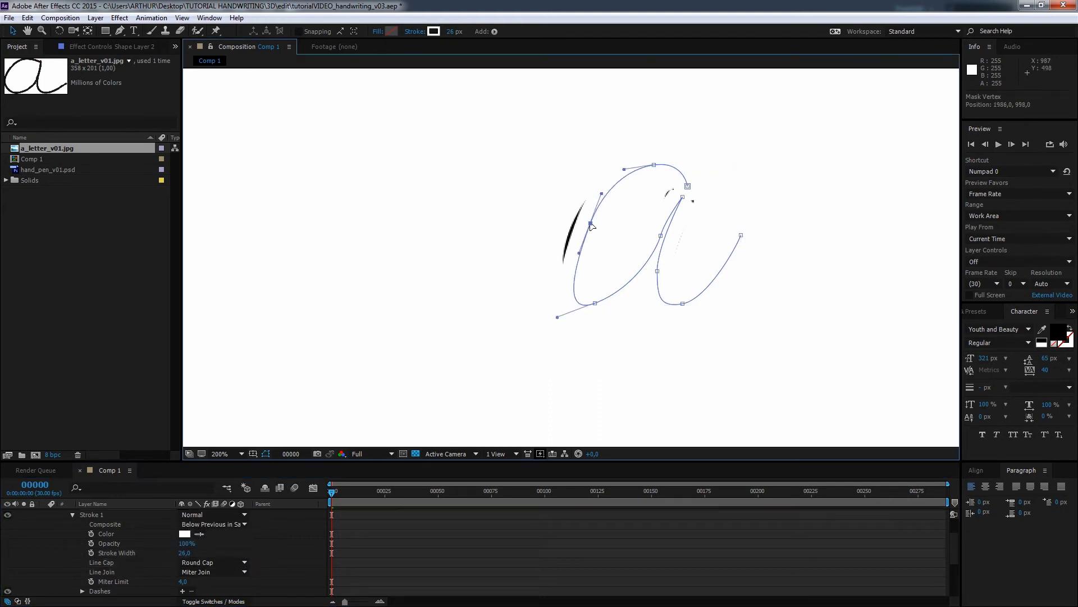
Reshape the path's left, bottom, right-stem and top points to follow the letter's centre.
{"action": "left_click_drag", "start_coordinate": [586, 226], "coordinate": [576, 253]}
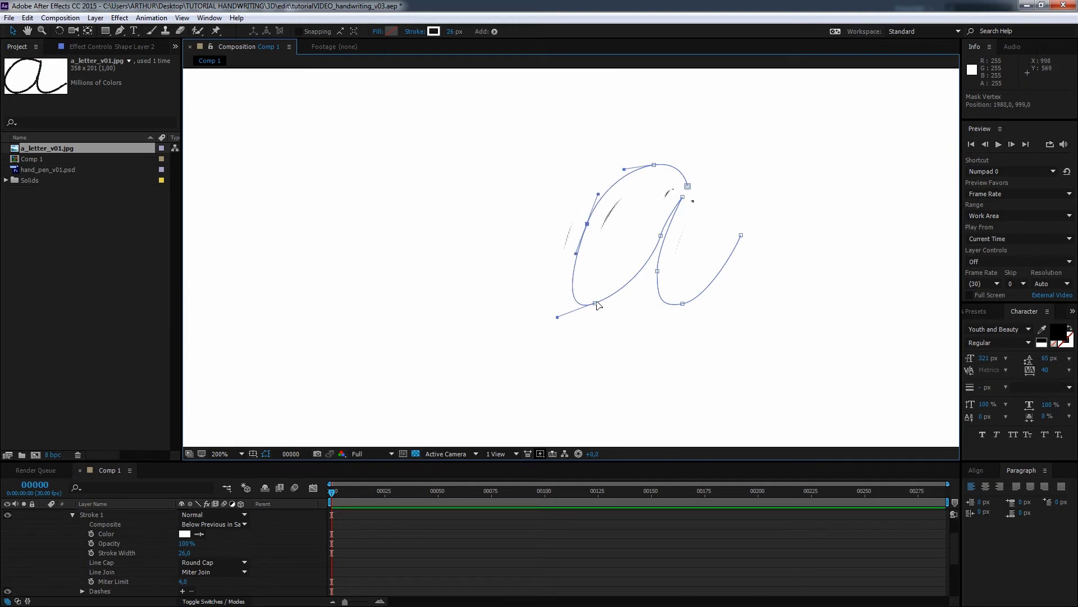
{"action": "left_click_drag", "start_coordinate": [596, 304], "coordinate": [599, 301]}
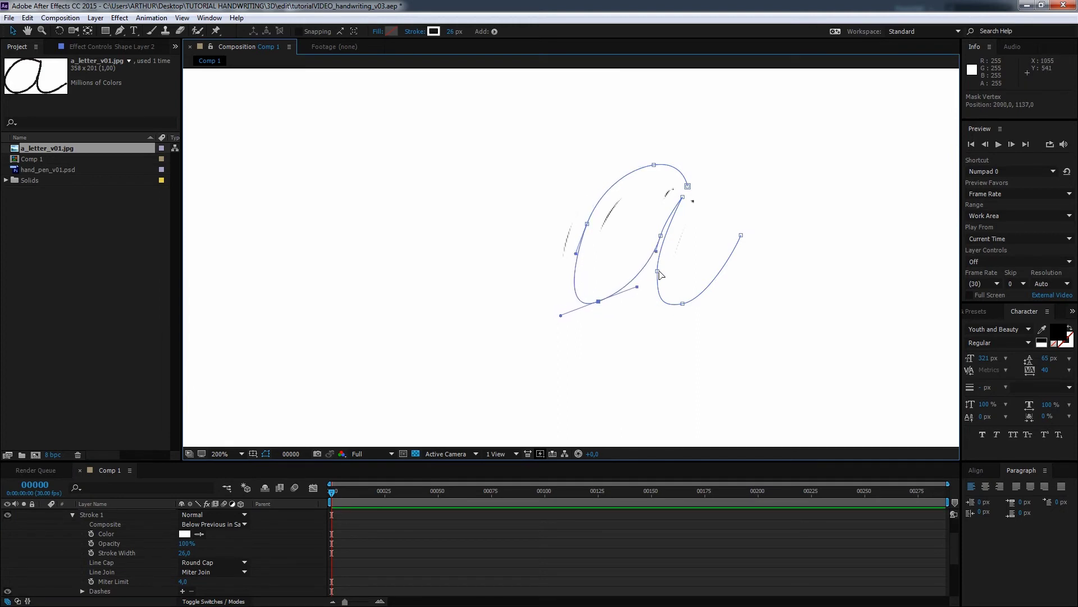
{"action": "left_click_drag", "start_coordinate": [660, 271], "coordinate": [664, 270]}
{"action": "left_click", "coordinate": [586, 225]}
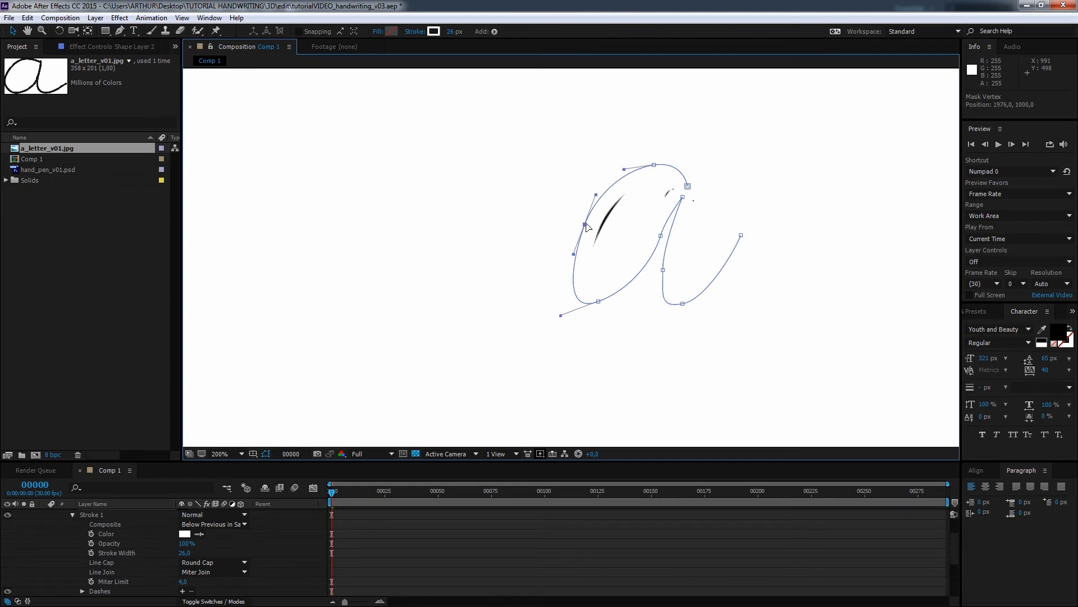
{"action": "mouse_move", "coordinate": [586, 225]}
{"action": "left_mouse_down"}
{"action": "mouse_move", "coordinate": [603, 196]}
{"action": "mouse_move", "coordinate": [588, 227]}
{"action": "left_mouse_up"}
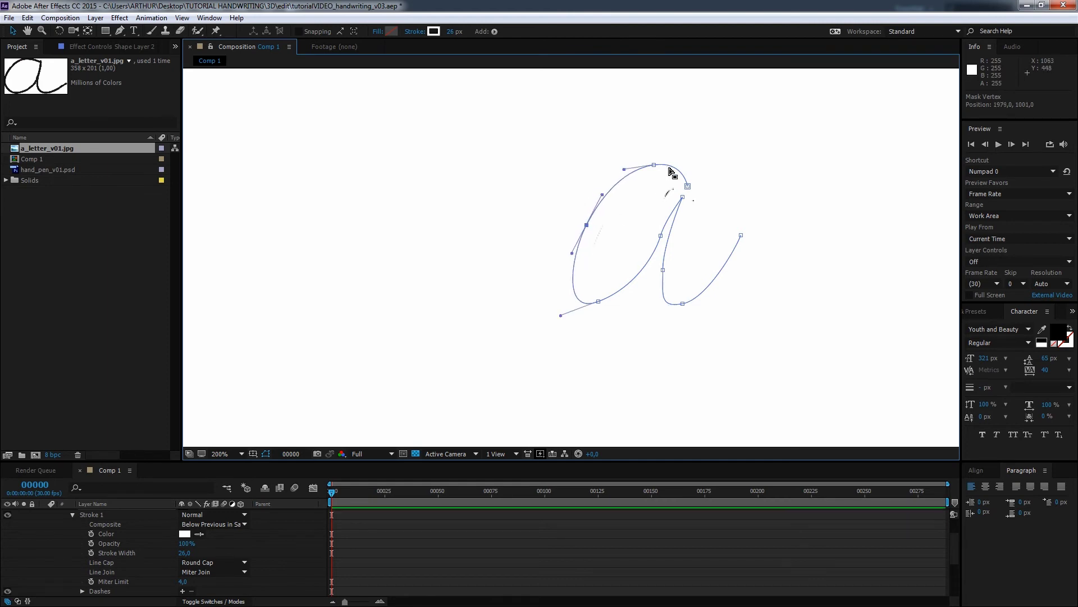
{"action": "left_click_drag", "start_coordinate": [684, 197], "coordinate": [678, 206]}
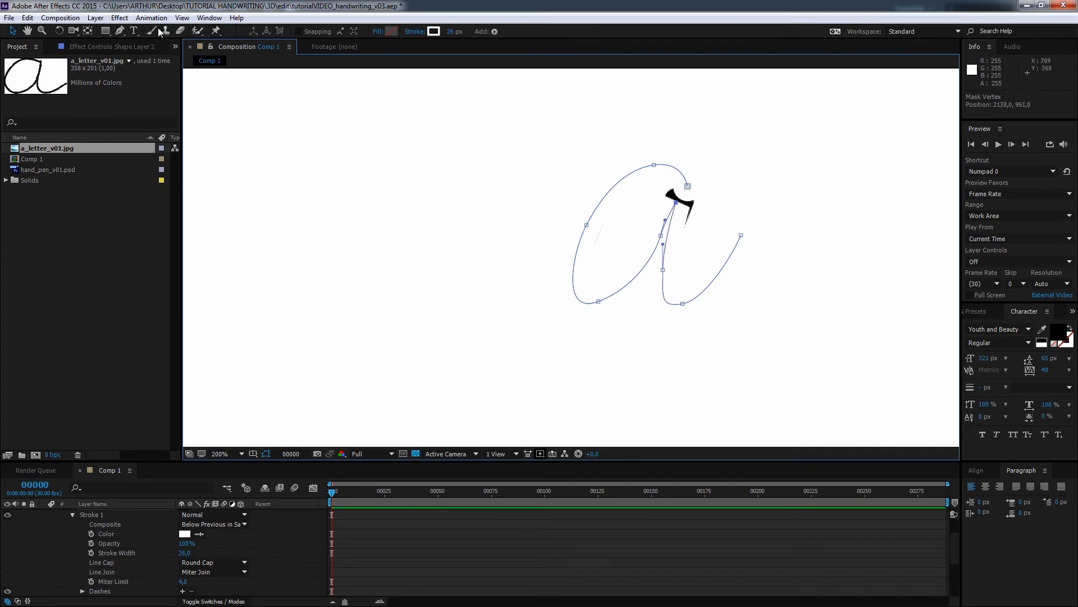
Make the stem-top inner point smooth with the Convert Vertex Tool, then select the top-right point.
{"action": "left_click", "coordinate": [120, 30]}
{"action": "left_click_drag", "start_coordinate": [120, 31], "coordinate": [163, 72]}
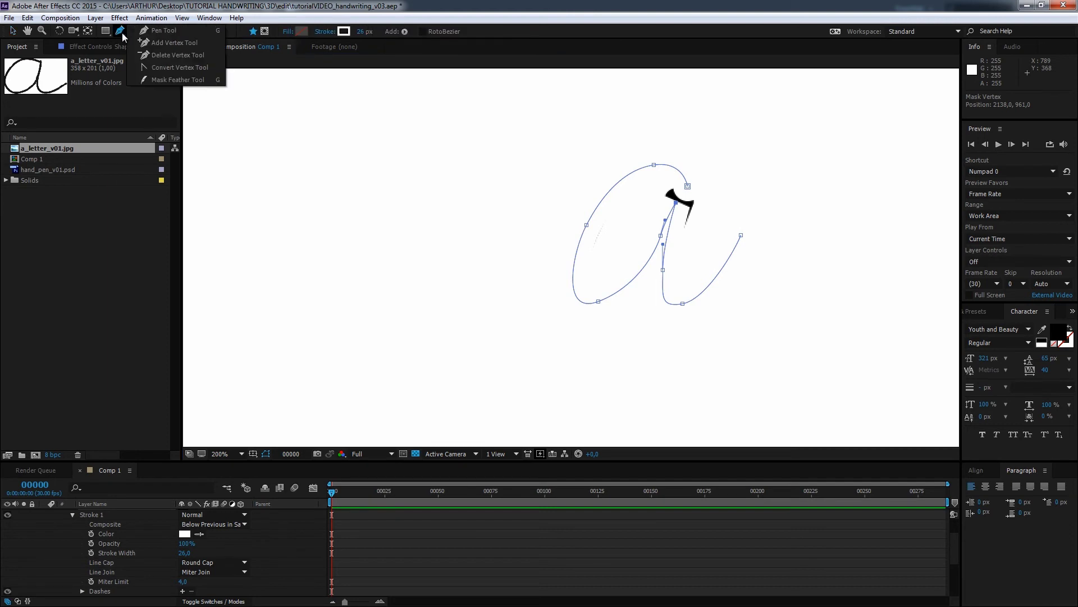
{"action": "left_click", "coordinate": [162, 67]}
{"action": "left_click_drag", "start_coordinate": [677, 203], "coordinate": [681, 201]}
{"action": "key", "text": "v"}
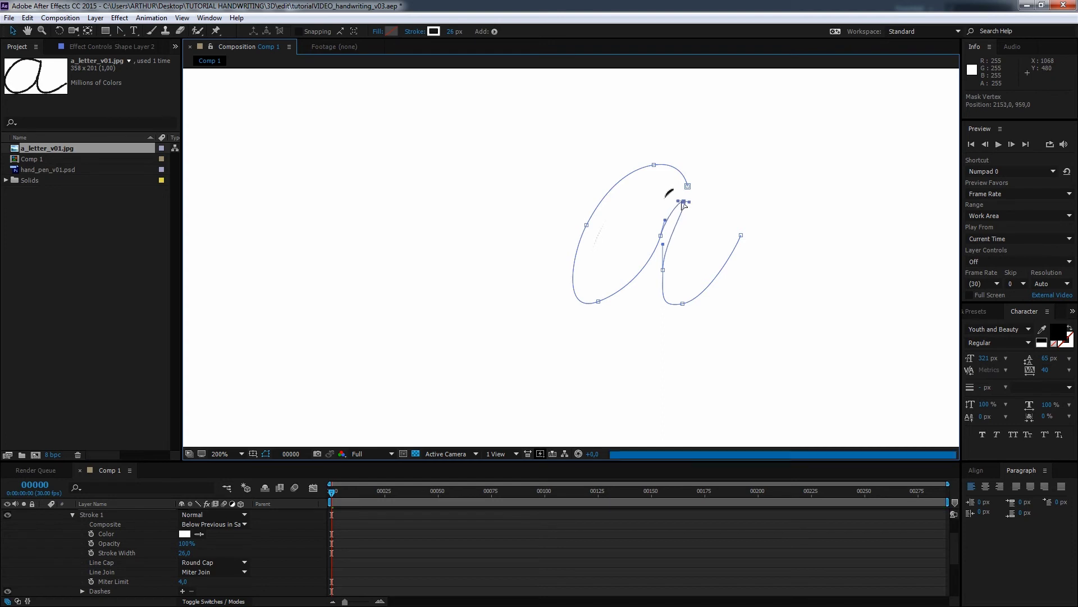
{"action": "left_click", "coordinate": [686, 186]}
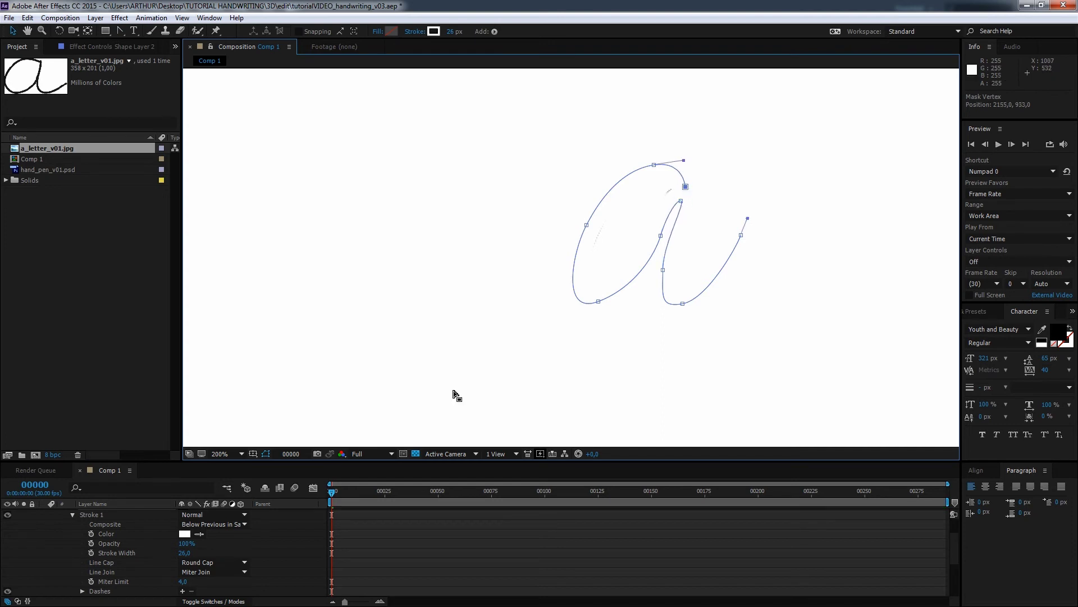
{"action": "scroll", "coordinate": [114, 552], "scroll_direction": "up", "scroll_amount": 3}
{"action": "left_click", "coordinate": [245, 523]}
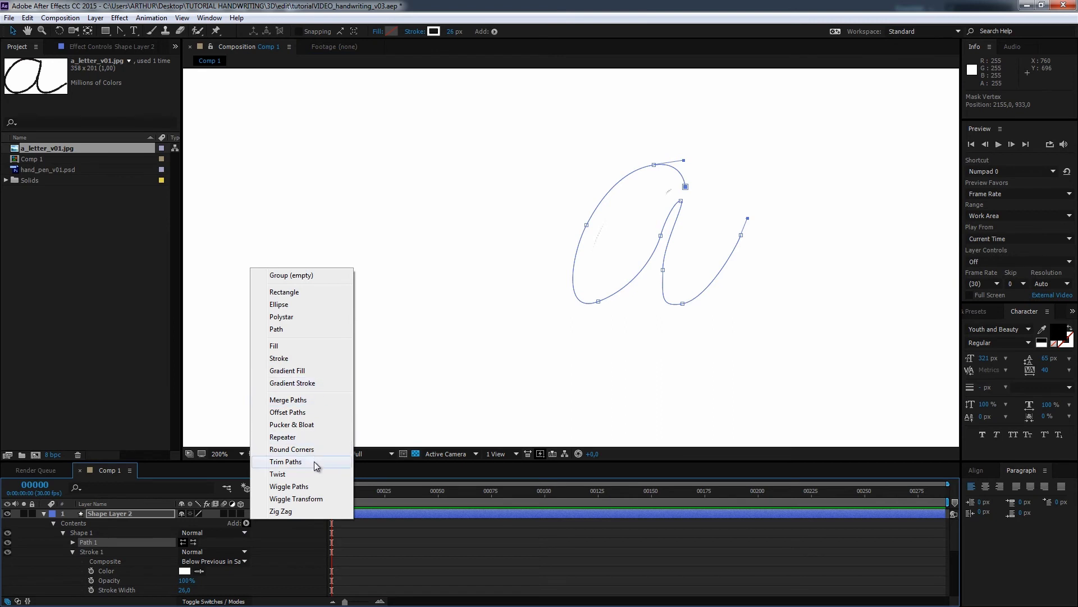
Add Trim Paths and keyframe End from 0% at frame 0 to 100% at frame 30.
{"action": "left_click", "coordinate": [315, 461]}
{"action": "left_click", "coordinate": [73, 561]}
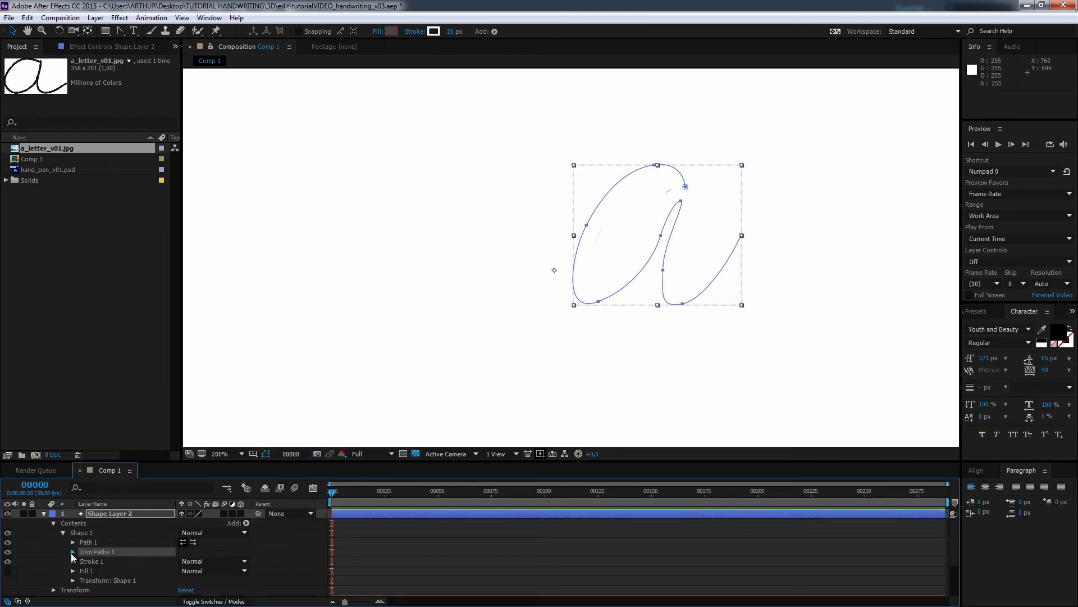
{"action": "left_click", "coordinate": [72, 551]}
{"action": "left_click", "coordinate": [91, 571]}
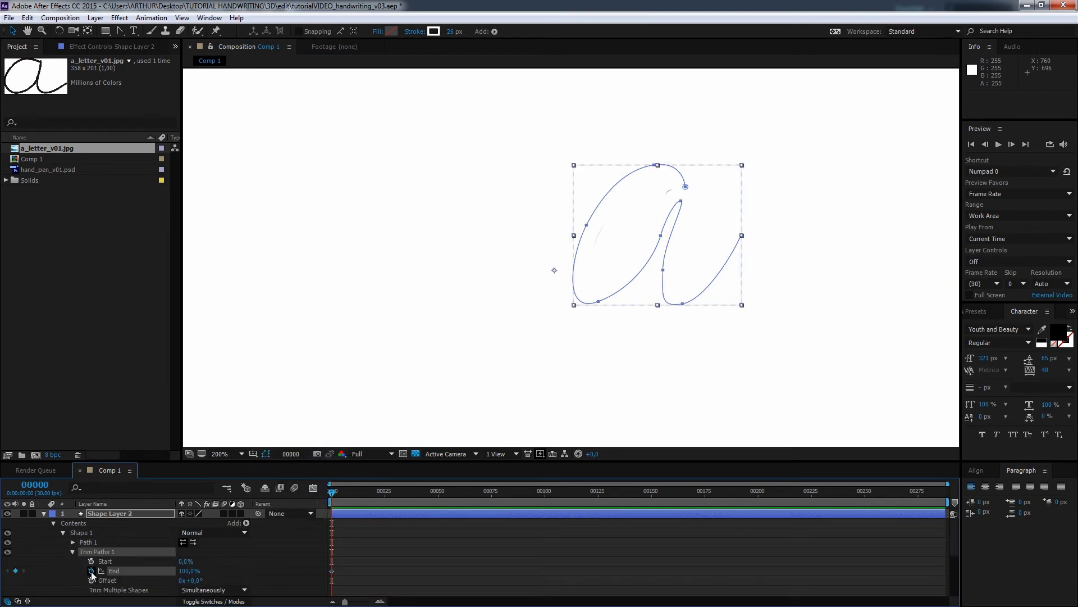
{"action": "left_click_drag", "start_coordinate": [182, 571], "coordinate": [140, 572]}
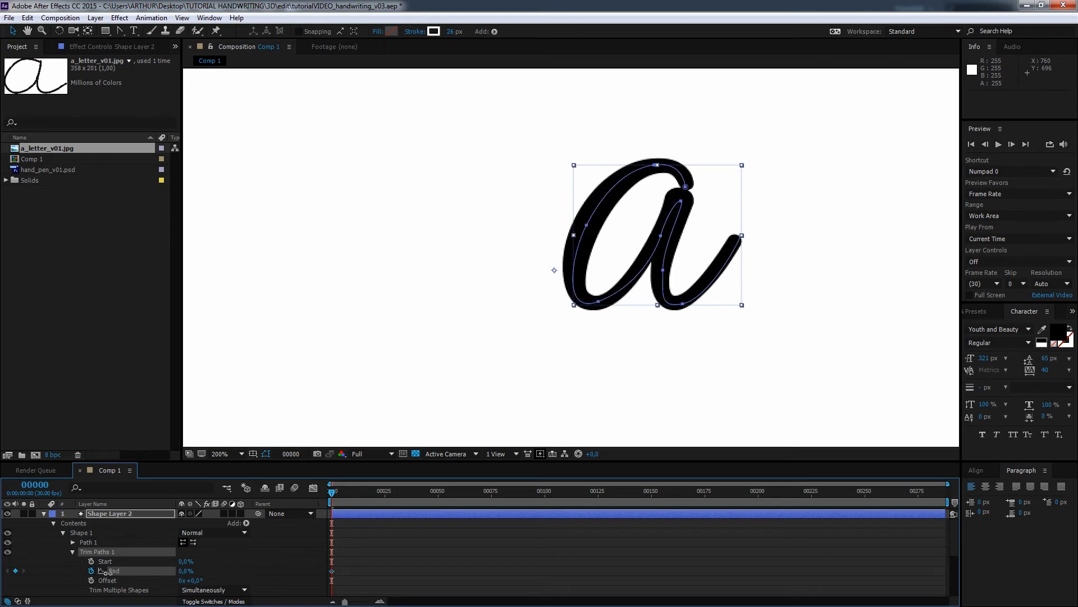
{"action": "left_click_drag", "start_coordinate": [348, 498], "coordinate": [396, 499]}
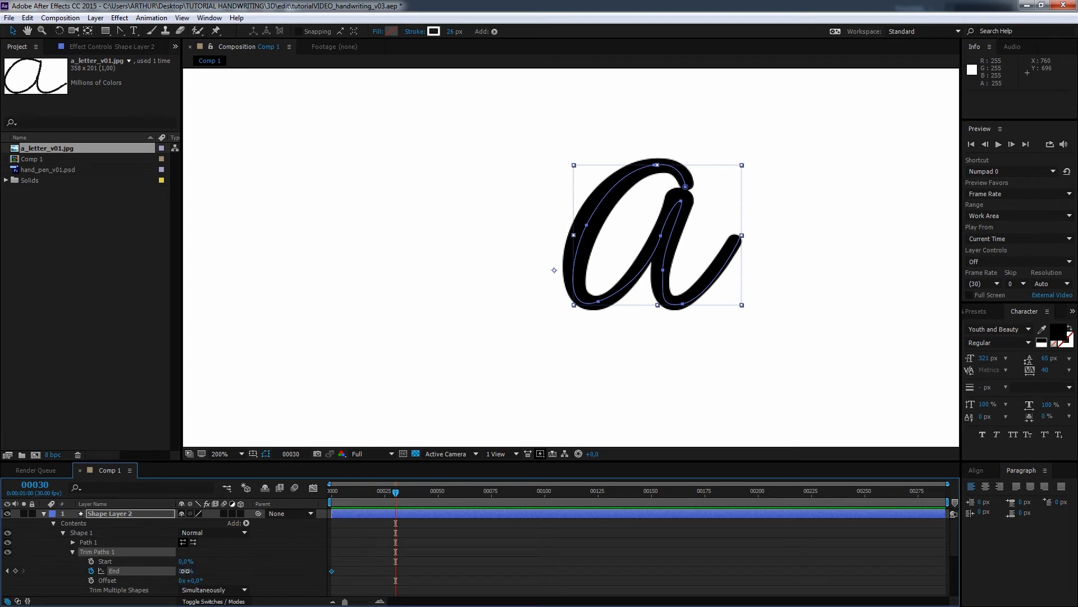
{"action": "left_click_drag", "start_coordinate": [184, 571], "coordinate": [241, 572]}
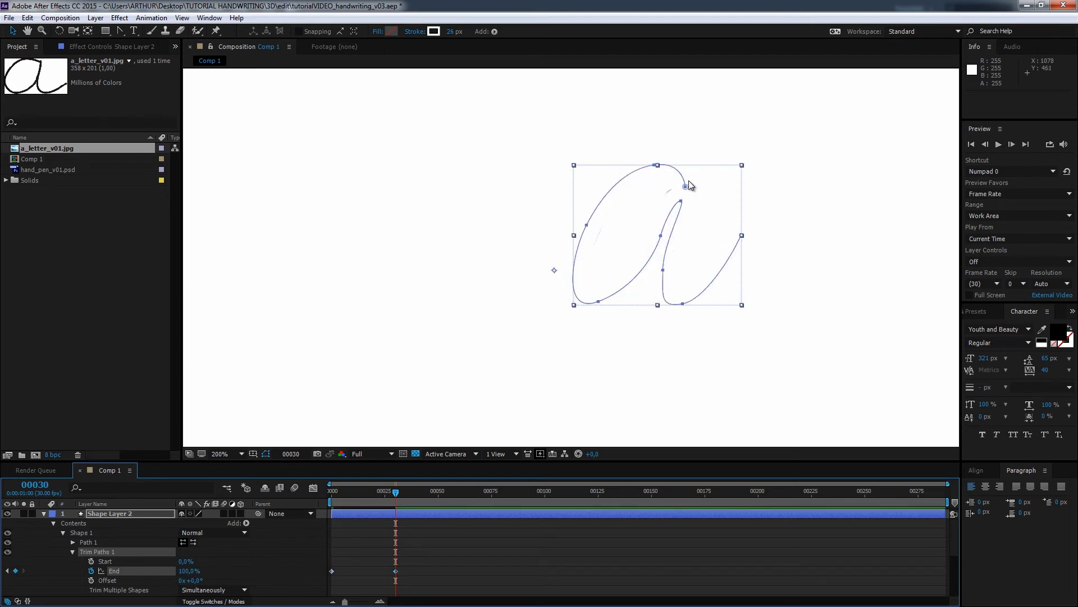
{"action": "left_click_drag", "start_coordinate": [689, 189], "coordinate": [689, 173]}
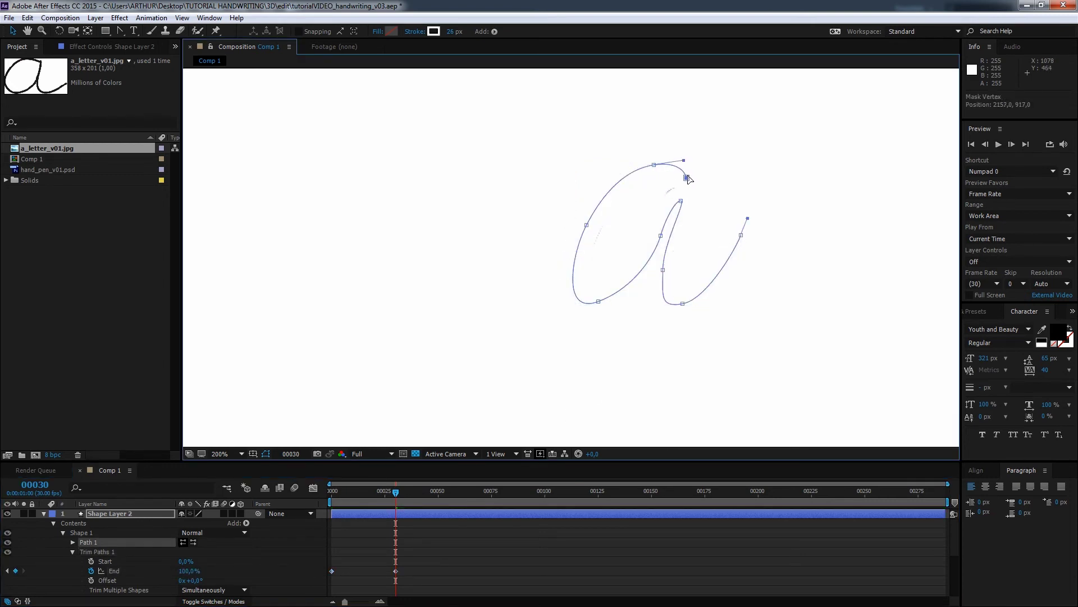
{"action": "left_click", "coordinate": [44, 514]}
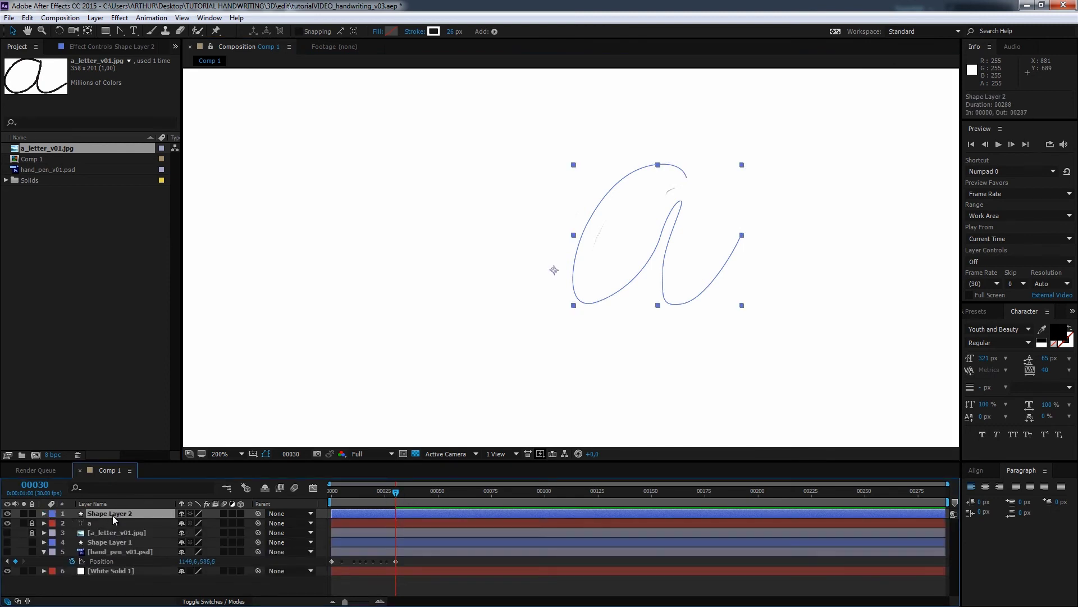
Unlock layer a, set its Track Matte to Alpha Matte 'Shape Layer 2', and scrub to preview the write-on.
{"action": "left_click", "coordinate": [113, 523]}
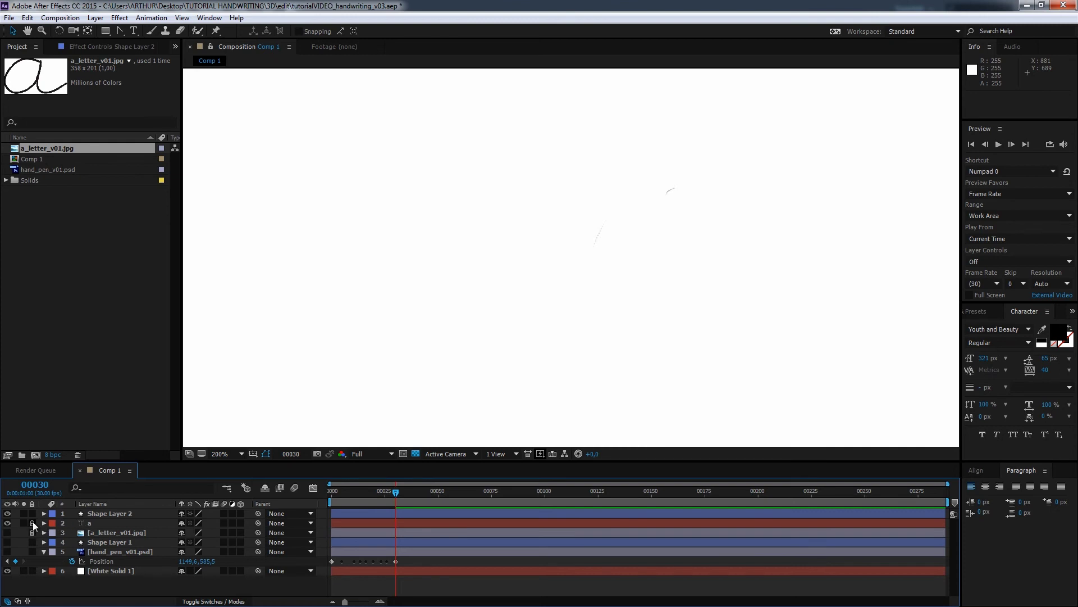
{"action": "left_click", "coordinate": [32, 523]}
{"action": "left_click", "coordinate": [100, 524]}
{"action": "left_click", "coordinate": [207, 601]}
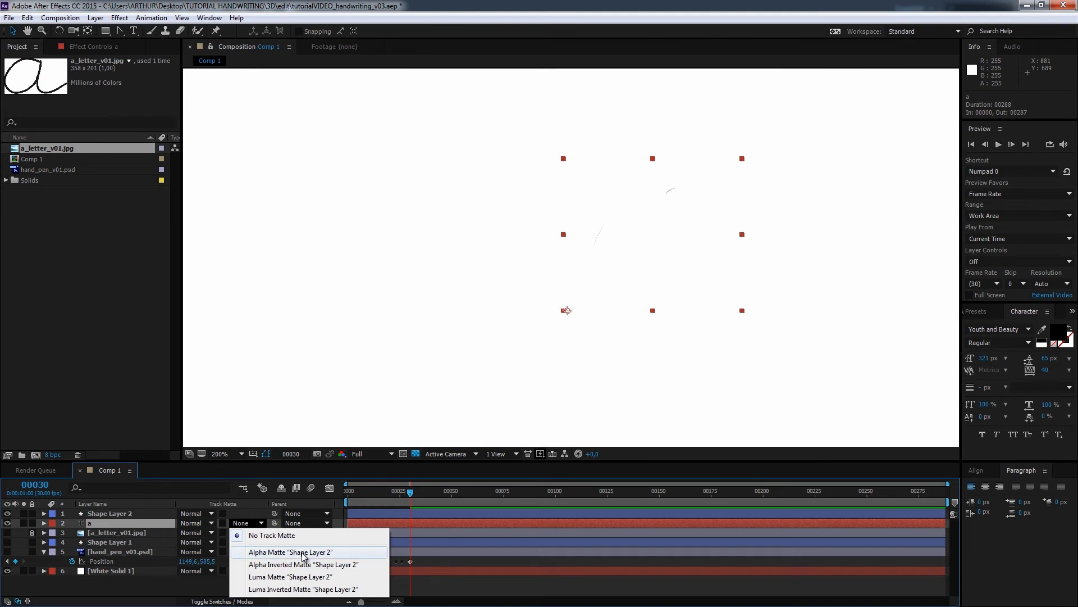
{"action": "left_click", "coordinate": [290, 552]}
{"action": "mouse_move", "coordinate": [379, 492]}
{"action": "left_mouse_down"}
{"action": "mouse_move", "coordinate": [347, 492]}
{"action": "mouse_move", "coordinate": [356, 493]}
{"action": "left_mouse_up"}
{"action": "left_click", "coordinate": [118, 513]}
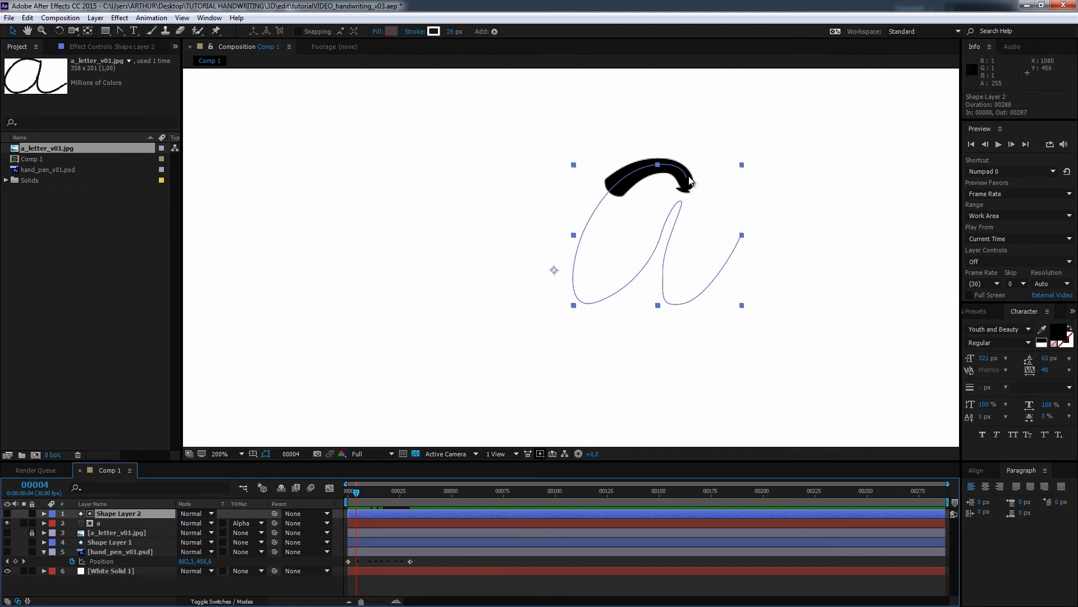
Reveal Shape Layer 2's Path 1 vertices and adjust the curve at the a's top-right end.
{"action": "left_click", "coordinate": [45, 513]}
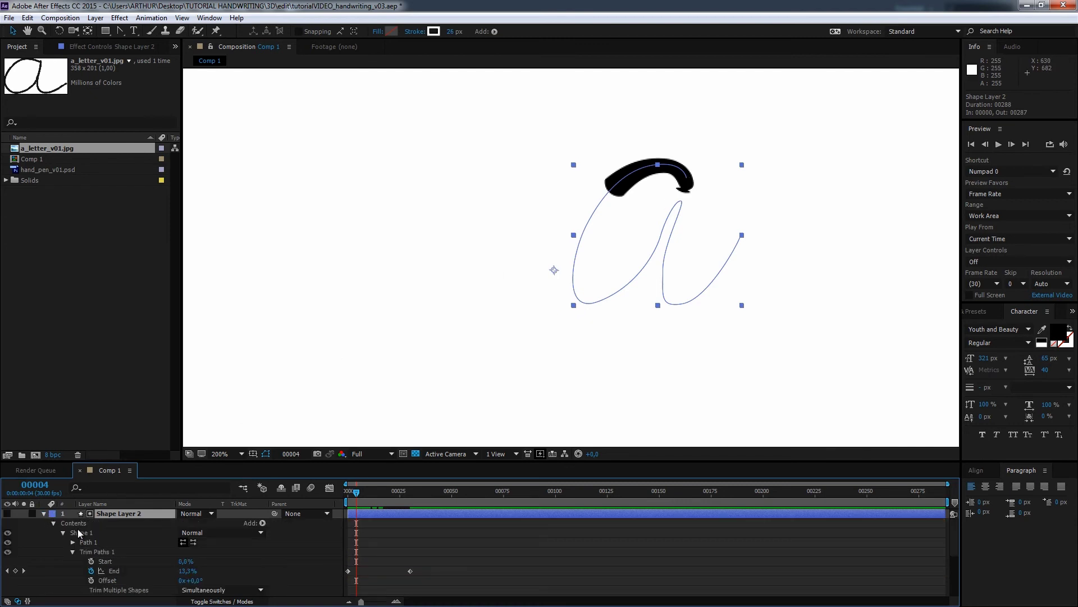
{"action": "left_click", "coordinate": [72, 542]}
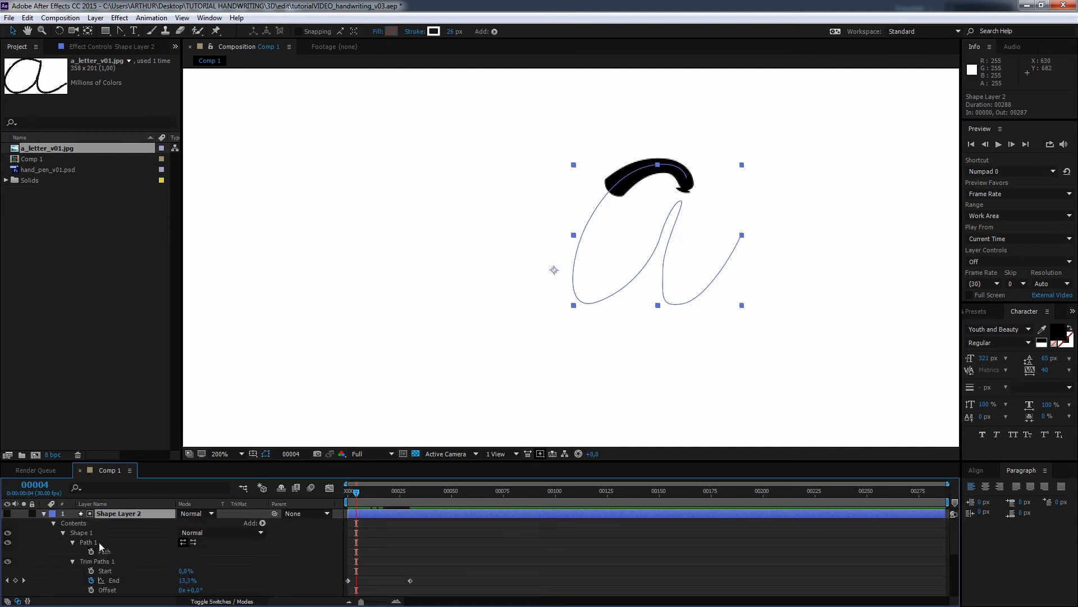
{"action": "left_click", "coordinate": [102, 543]}
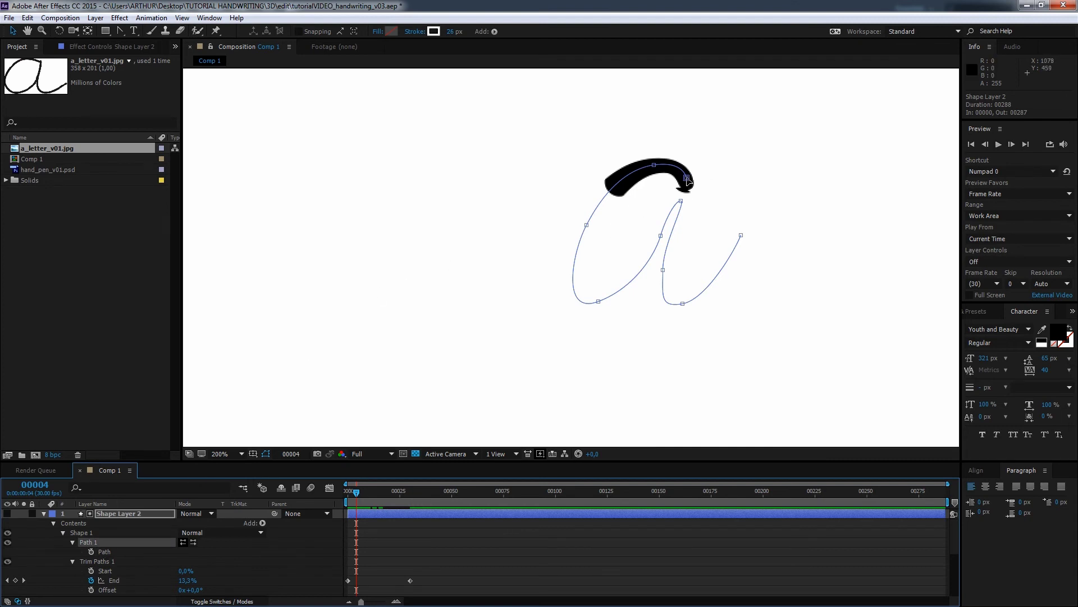
{"action": "left_click_drag", "start_coordinate": [686, 178], "coordinate": [688, 175]}
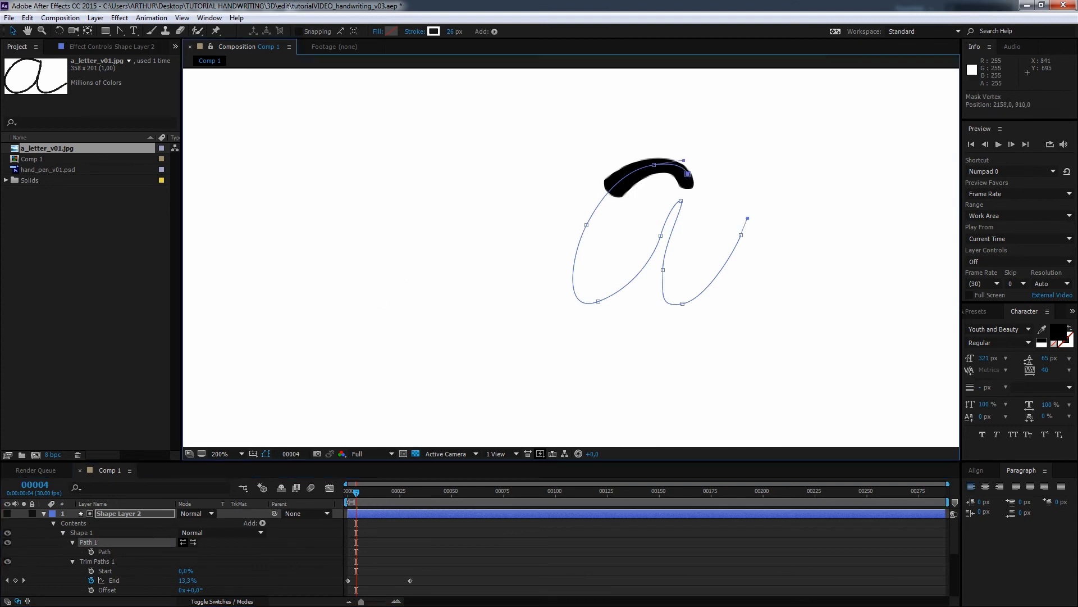
{"action": "left_click_drag", "start_coordinate": [357, 497], "coordinate": [386, 501]}
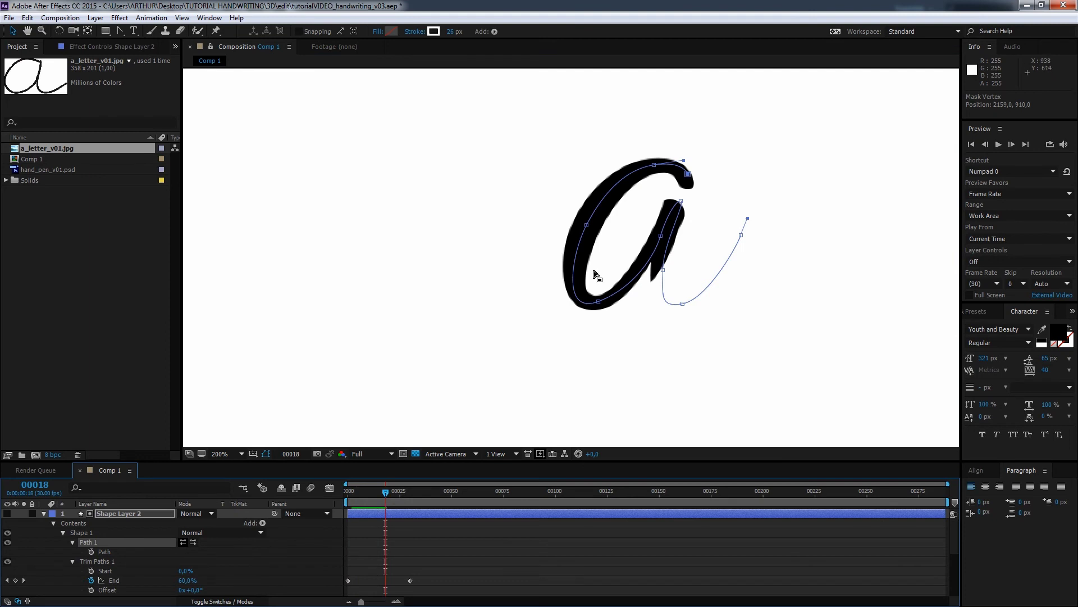
Reshape the a's inner stroke and bottom-left curve by moving path points and handles.
{"action": "left_click_drag", "start_coordinate": [667, 273], "coordinate": [652, 239]}
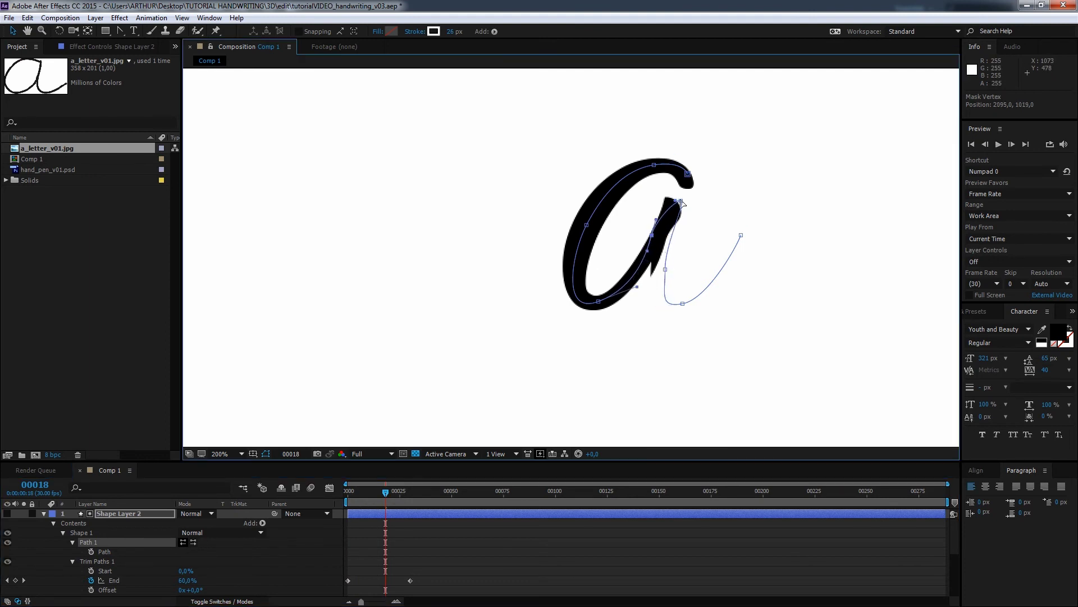
{"action": "left_click_drag", "start_coordinate": [680, 201], "coordinate": [672, 197]}
{"action": "left_click_drag", "start_coordinate": [598, 301], "coordinate": [554, 313]}
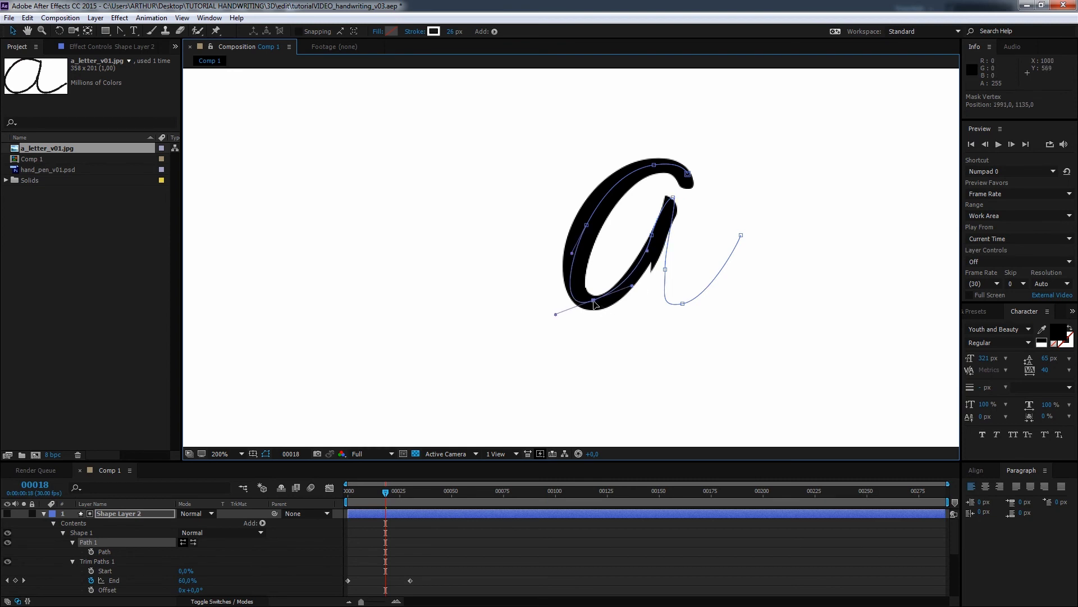
{"action": "left_click_drag", "start_coordinate": [651, 234], "coordinate": [646, 236]}
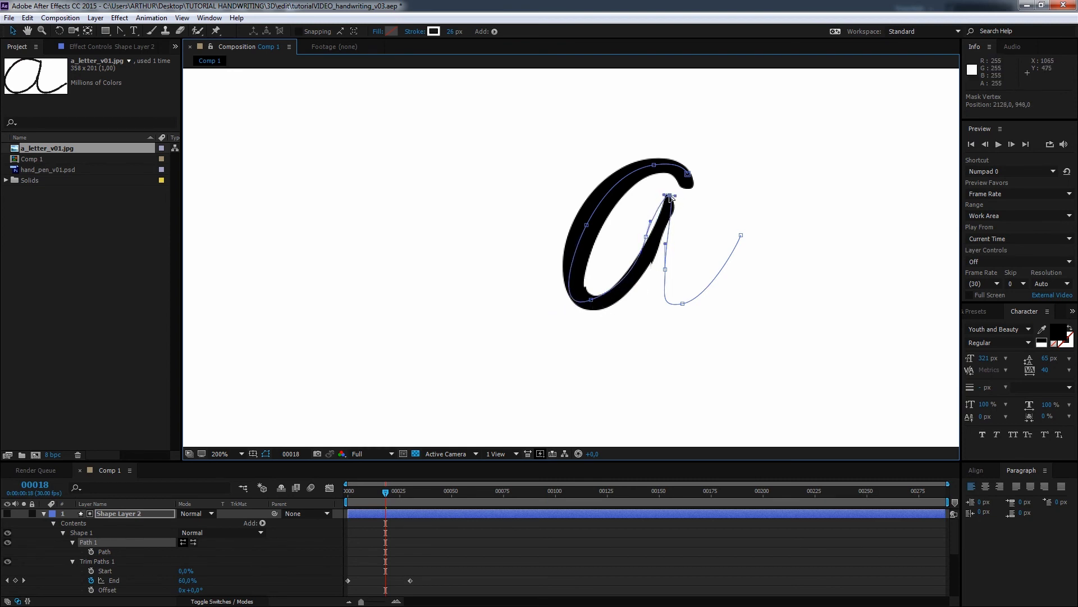
{"action": "left_click_drag", "start_coordinate": [665, 269], "coordinate": [670, 273]}
Preview the write-on from an earlier frame to check the reshaped stroke.
{"action": "left_click_drag", "start_coordinate": [404, 493], "coordinate": [348, 490]}
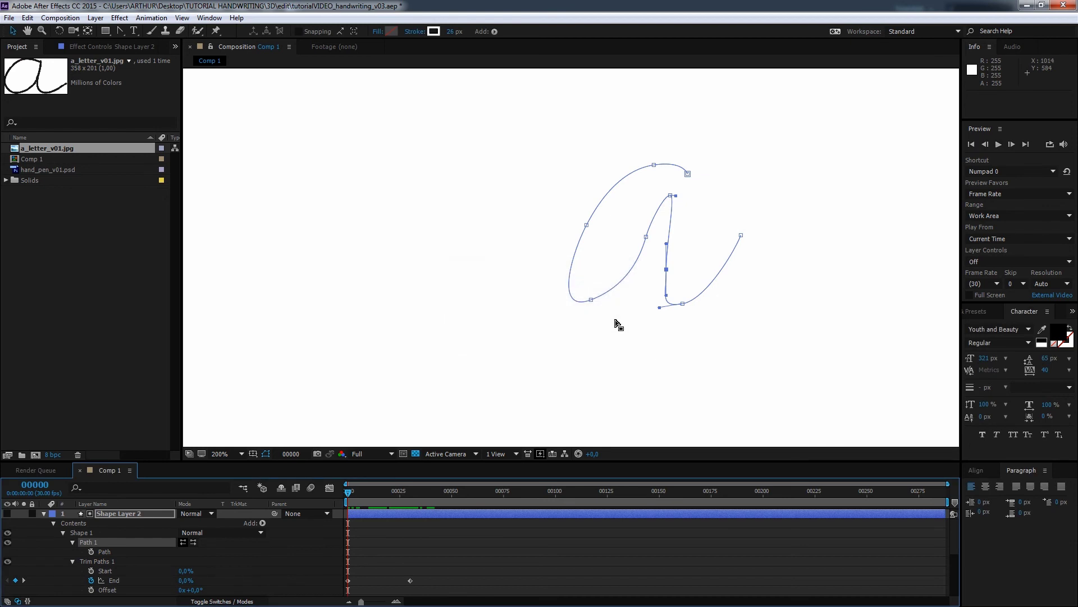
{"action": "key", "text": "space"}
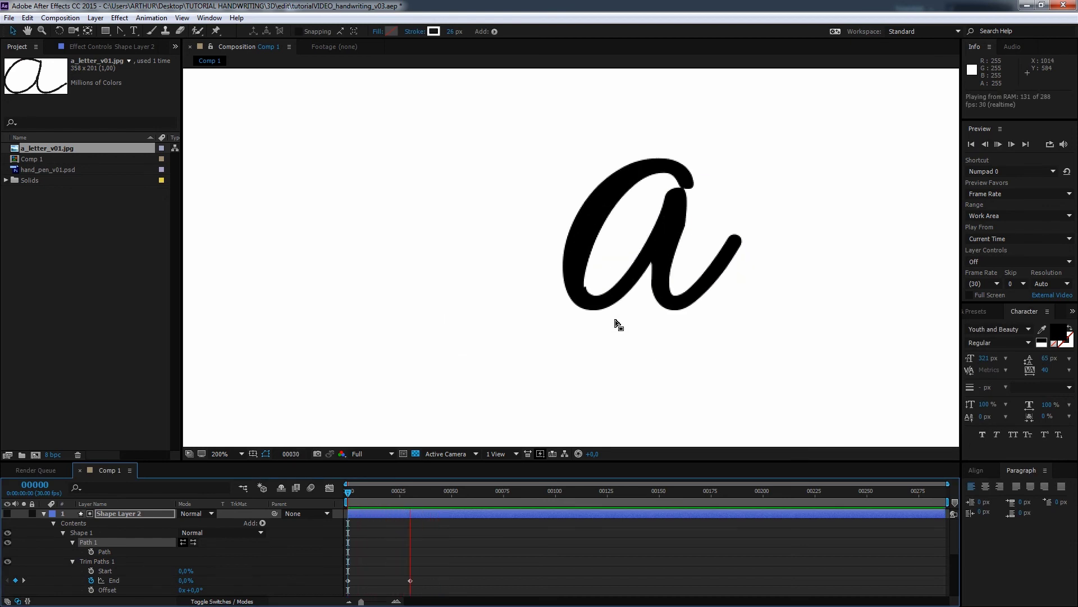
{"action": "key", "text": "space"}
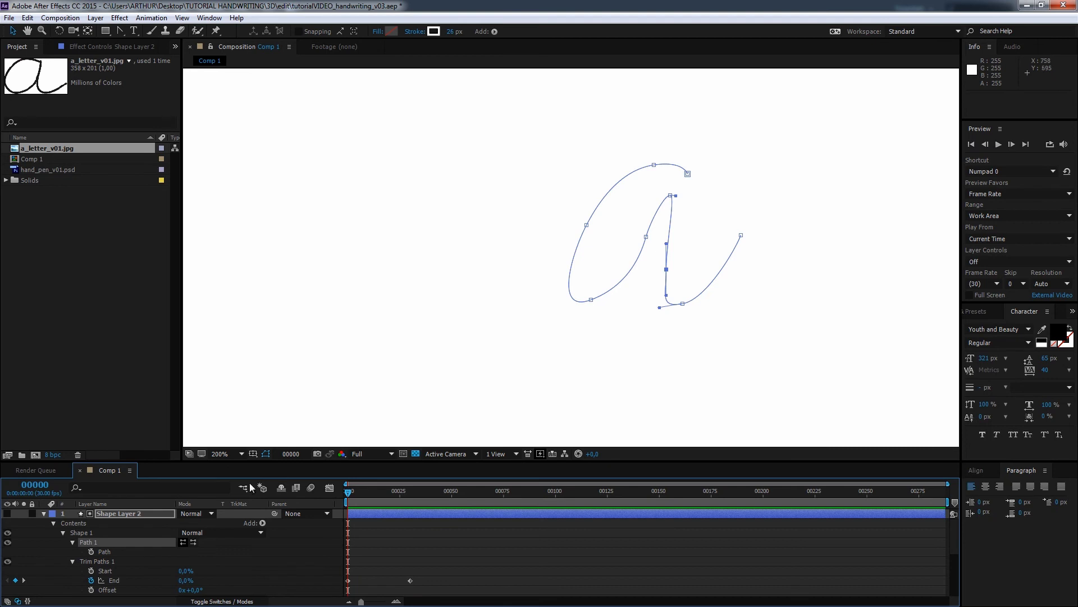
Check the drawn a at a later frame and show Shape Layer 2's keyframed End property.
{"action": "left_click", "coordinate": [44, 513]}
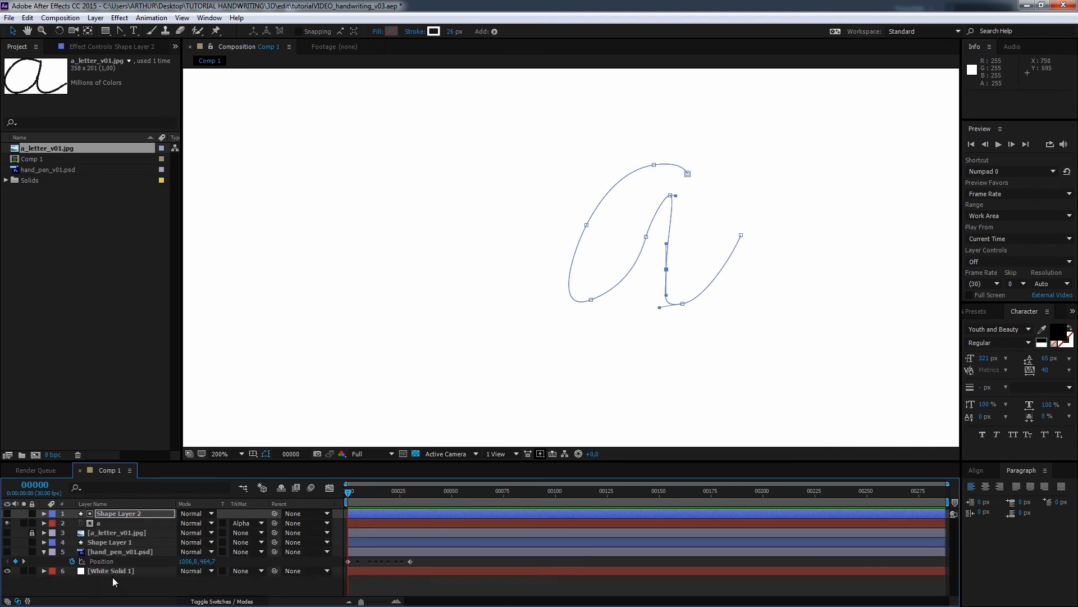
{"action": "mouse_move", "coordinate": [369, 497]}
{"action": "left_mouse_down"}
{"action": "mouse_move", "coordinate": [408, 494]}
{"action": "mouse_move", "coordinate": [201, 504]}
{"action": "left_mouse_up"}
{"action": "key", "text": "u"}
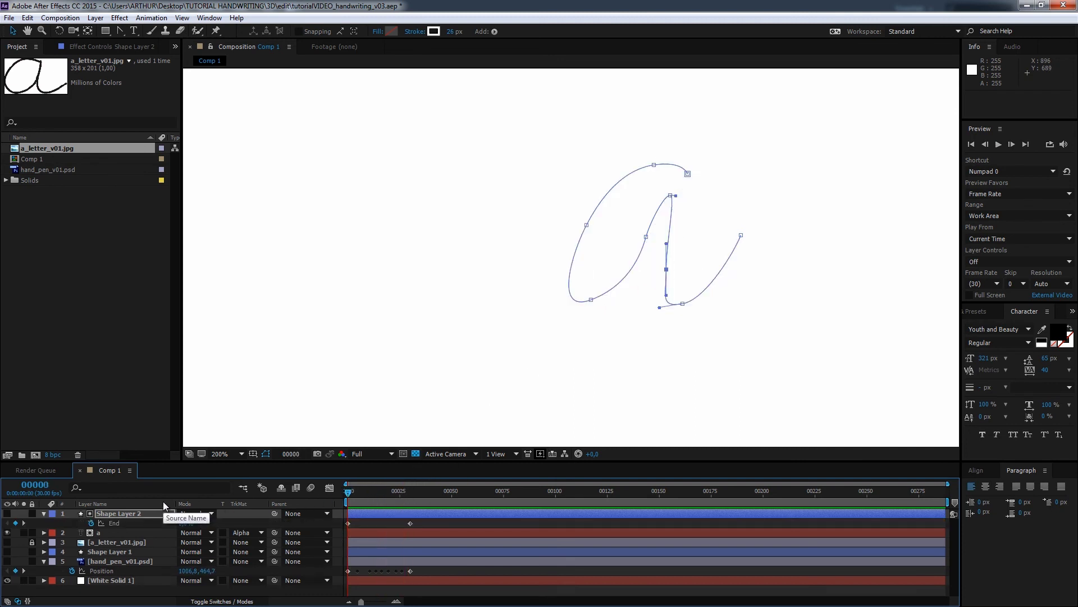
Select Shape Layer 2's Path 1 property and copy the a's stroke path.
{"action": "left_click", "coordinate": [45, 513]}
{"action": "left_click", "coordinate": [66, 544]}
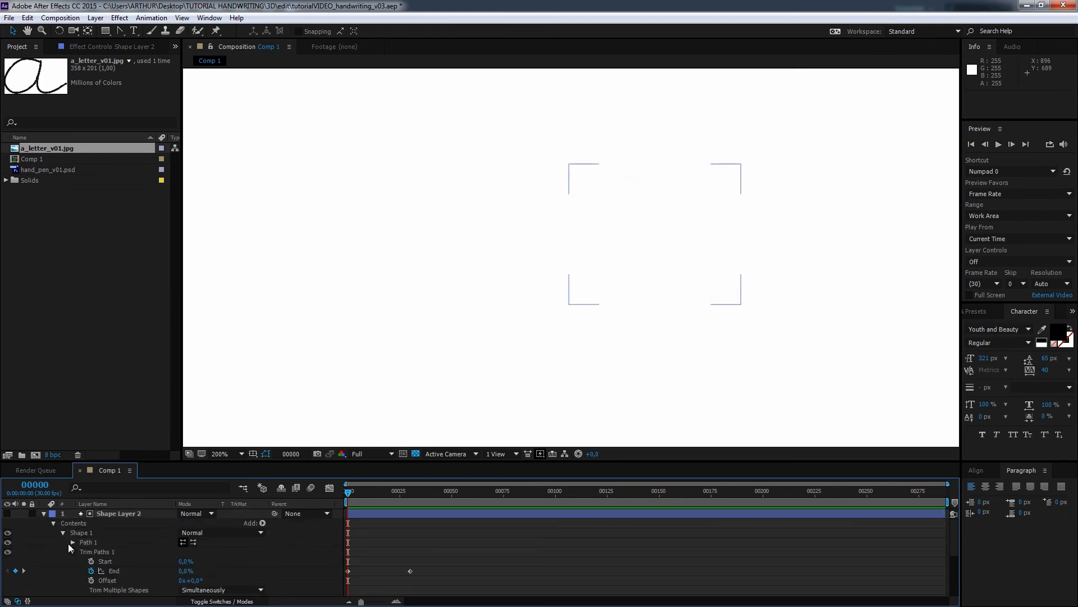
{"action": "left_click", "coordinate": [72, 542]}
{"action": "left_click", "coordinate": [103, 551]}
{"action": "key", "text": "ctrl+c"}
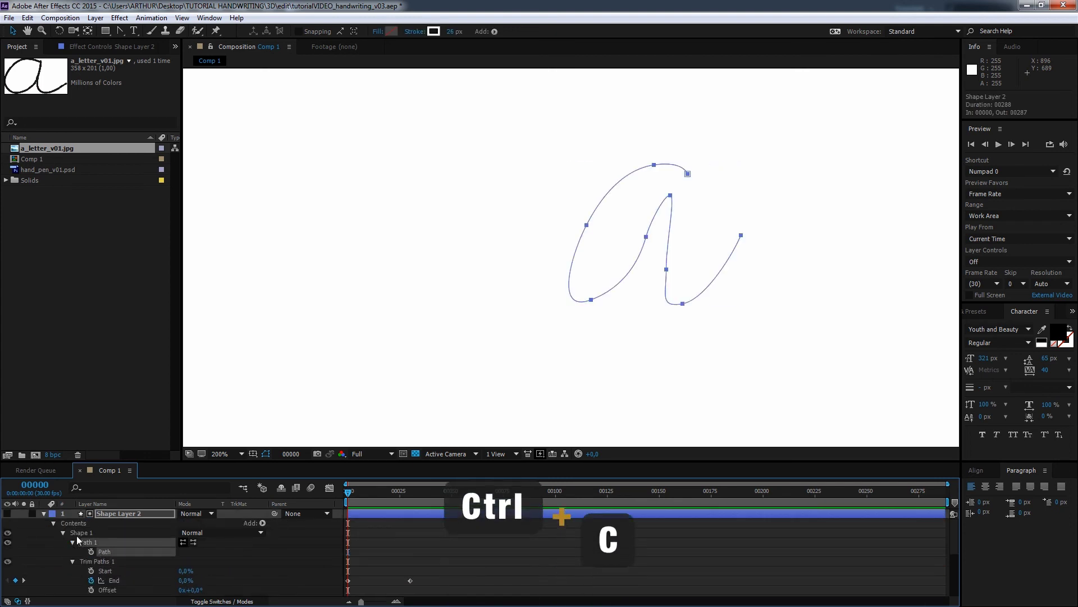
{"action": "left_click", "coordinate": [44, 513]}
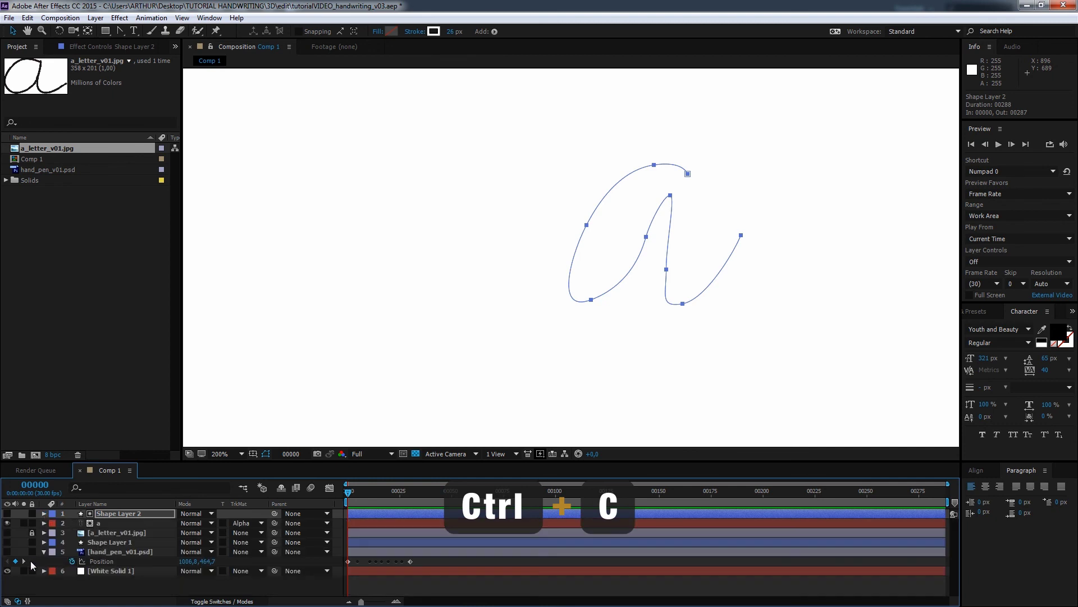
Make the hand_pen layer visible and paste the a's path into its Position property.
{"action": "left_click", "coordinate": [46, 558]}
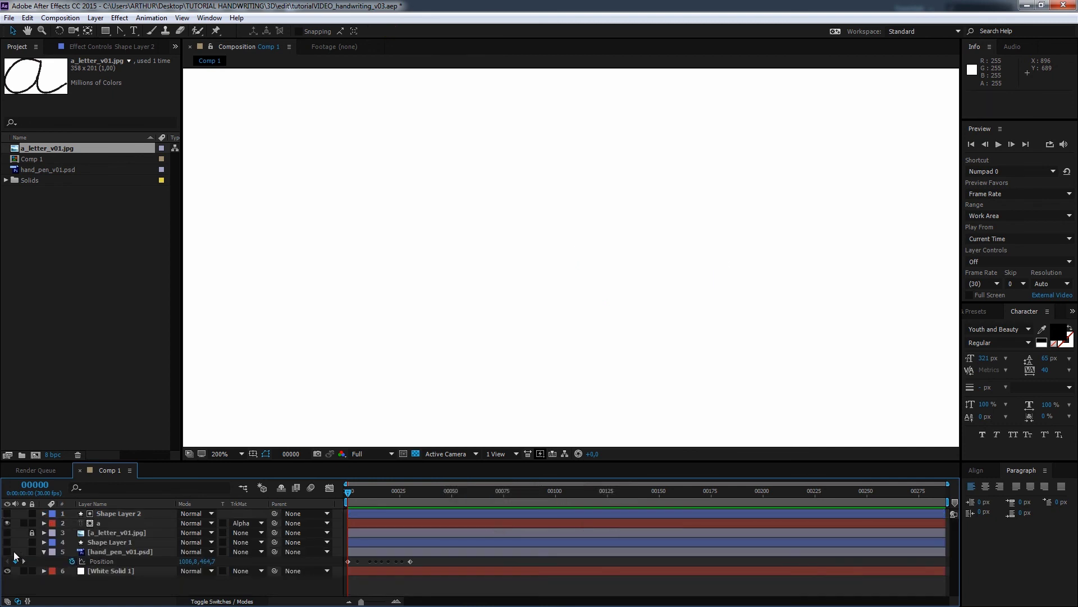
{"action": "left_click", "coordinate": [14, 553]}
{"action": "left_click", "coordinate": [15, 554]}
{"action": "left_click", "coordinate": [8, 552]}
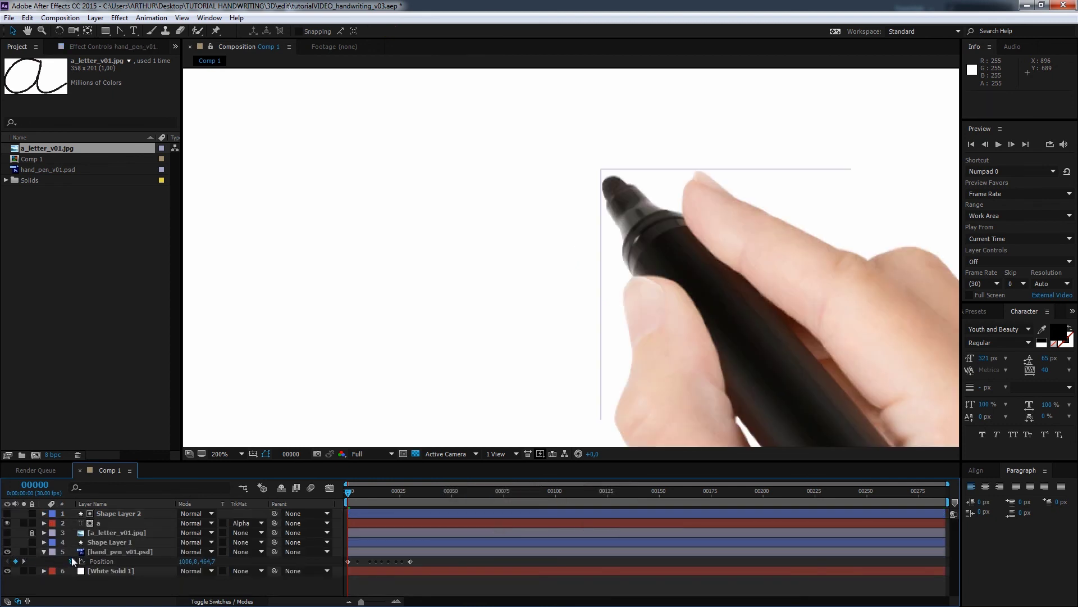
{"action": "scroll", "coordinate": [569, 354], "scroll_direction": "down", "scroll_amount": 6}
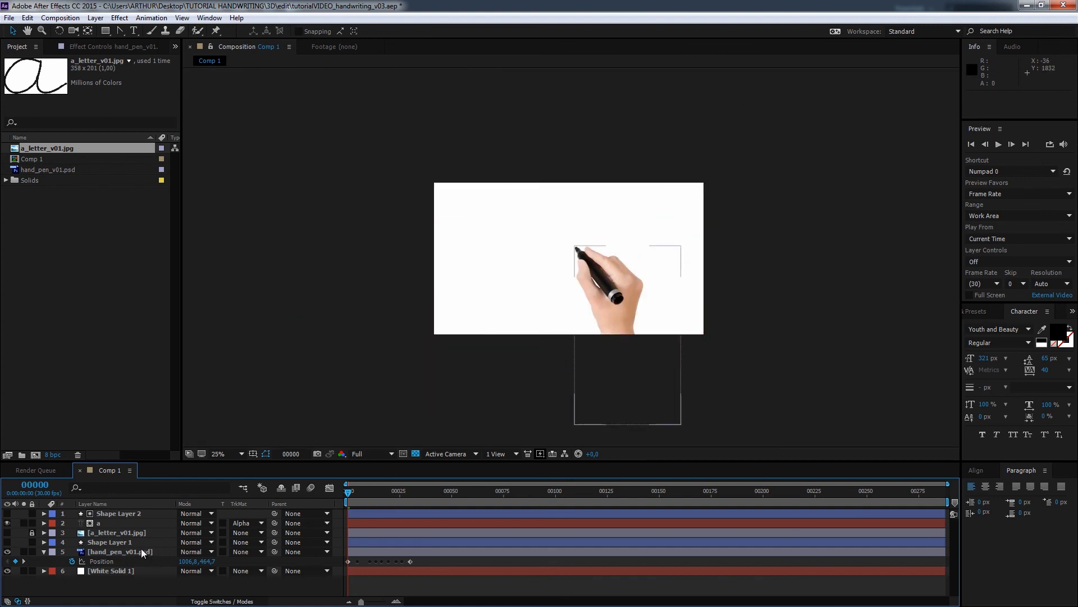
{"action": "left_click", "coordinate": [98, 561]}
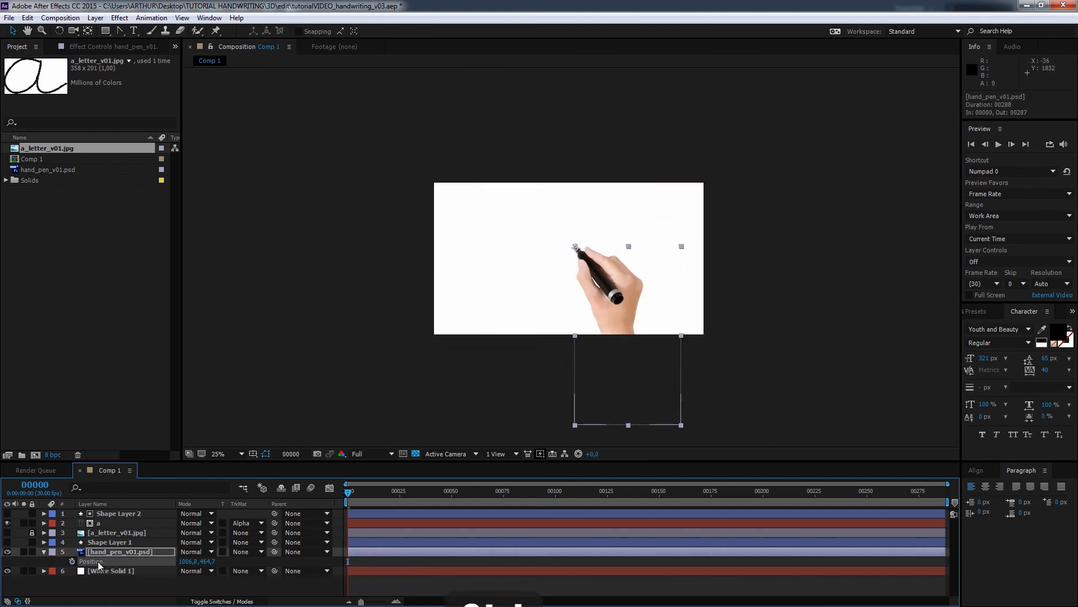
{"action": "key", "text": "ctrl+v"}
Retime the hand's motion path to end at frame 30 and preview it writing the a.
{"action": "left_click_drag", "start_coordinate": [394, 494], "coordinate": [410, 494]}
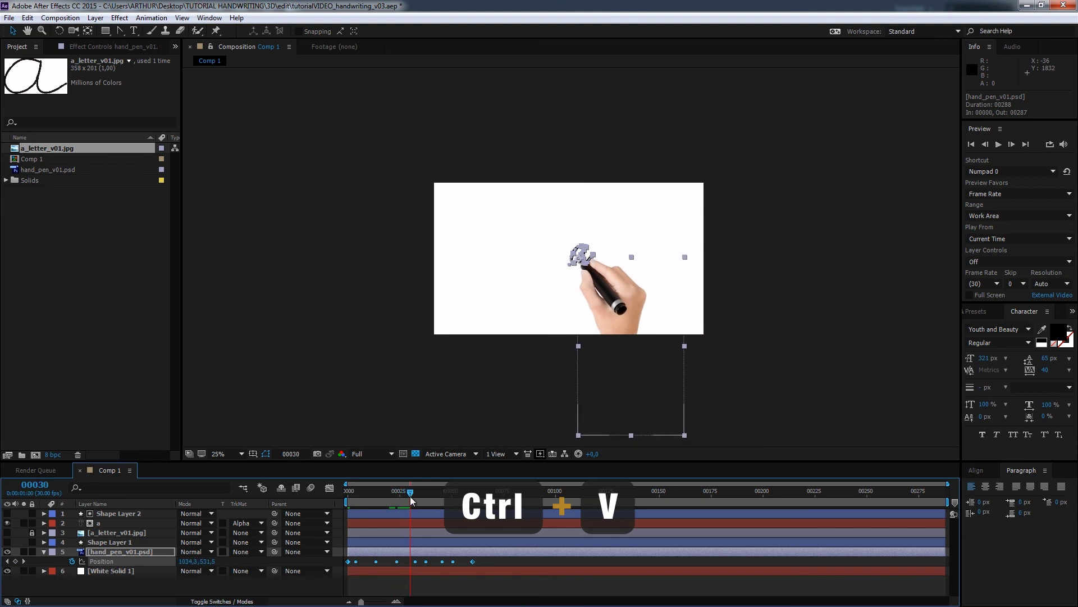
{"action": "left_click_drag", "start_coordinate": [473, 561], "coordinate": [411, 562]}
{"action": "left_click", "coordinate": [490, 563]}
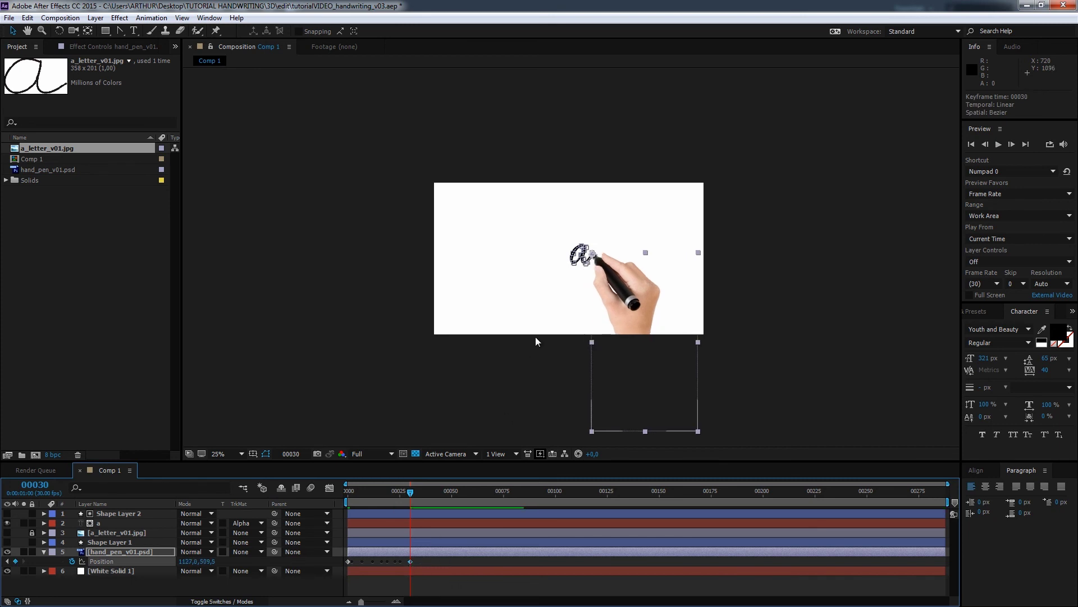
{"action": "key", "text": "period"}
{"action": "key", "text": "period"}
{"action": "left_click_drag", "start_coordinate": [410, 492], "coordinate": [335, 497]}
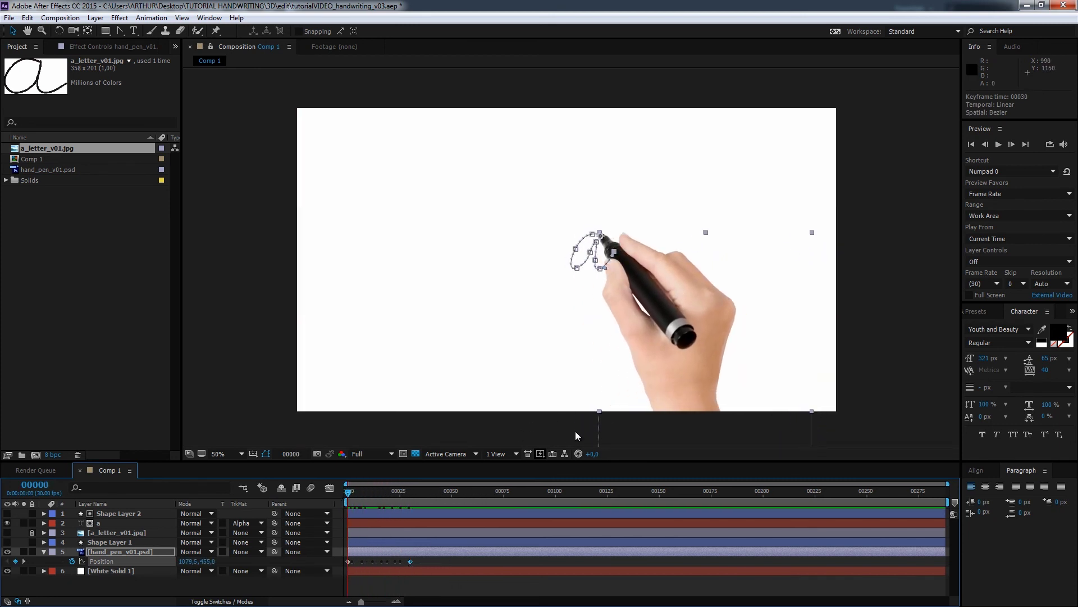
{"action": "key", "text": "space"}
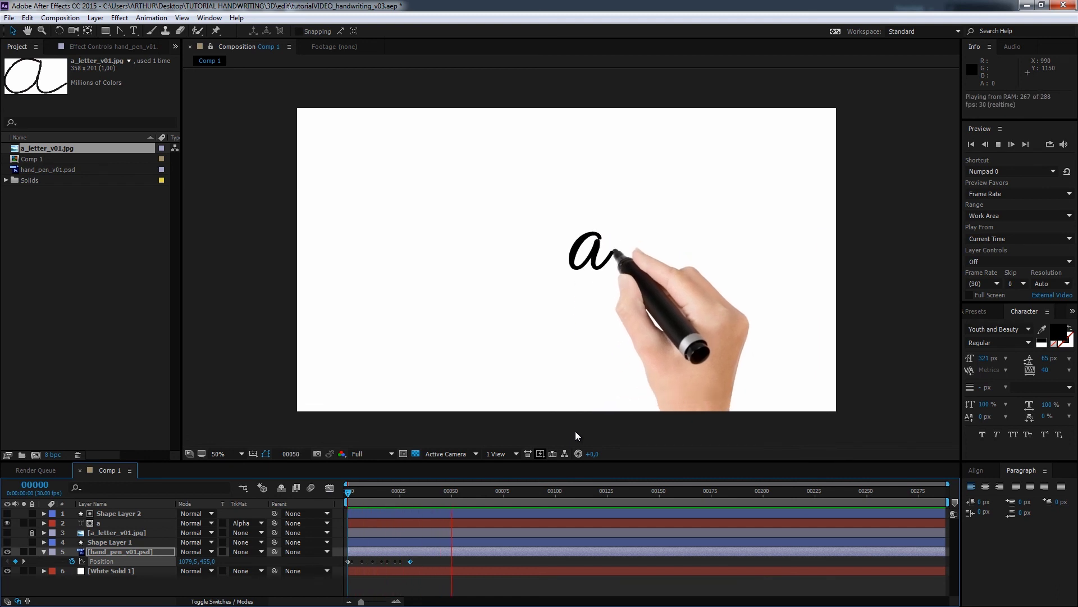